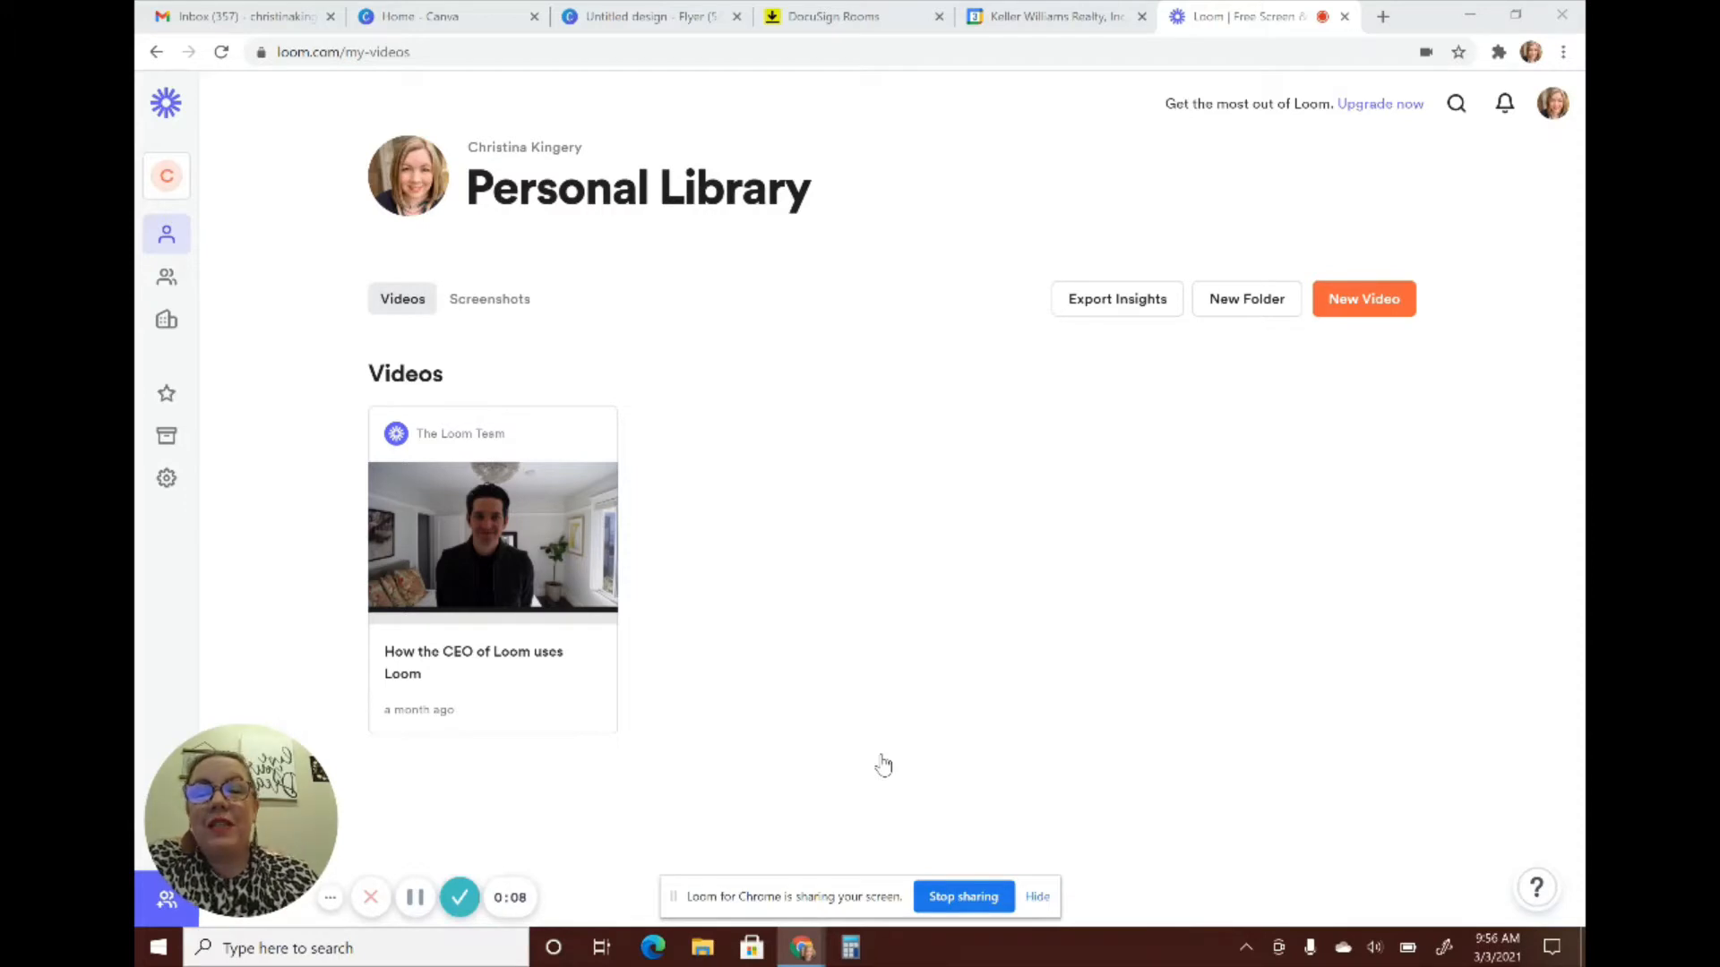
Switch from the Loom video library to the DocuSign Rooms page listing active rooms
click(836, 23)
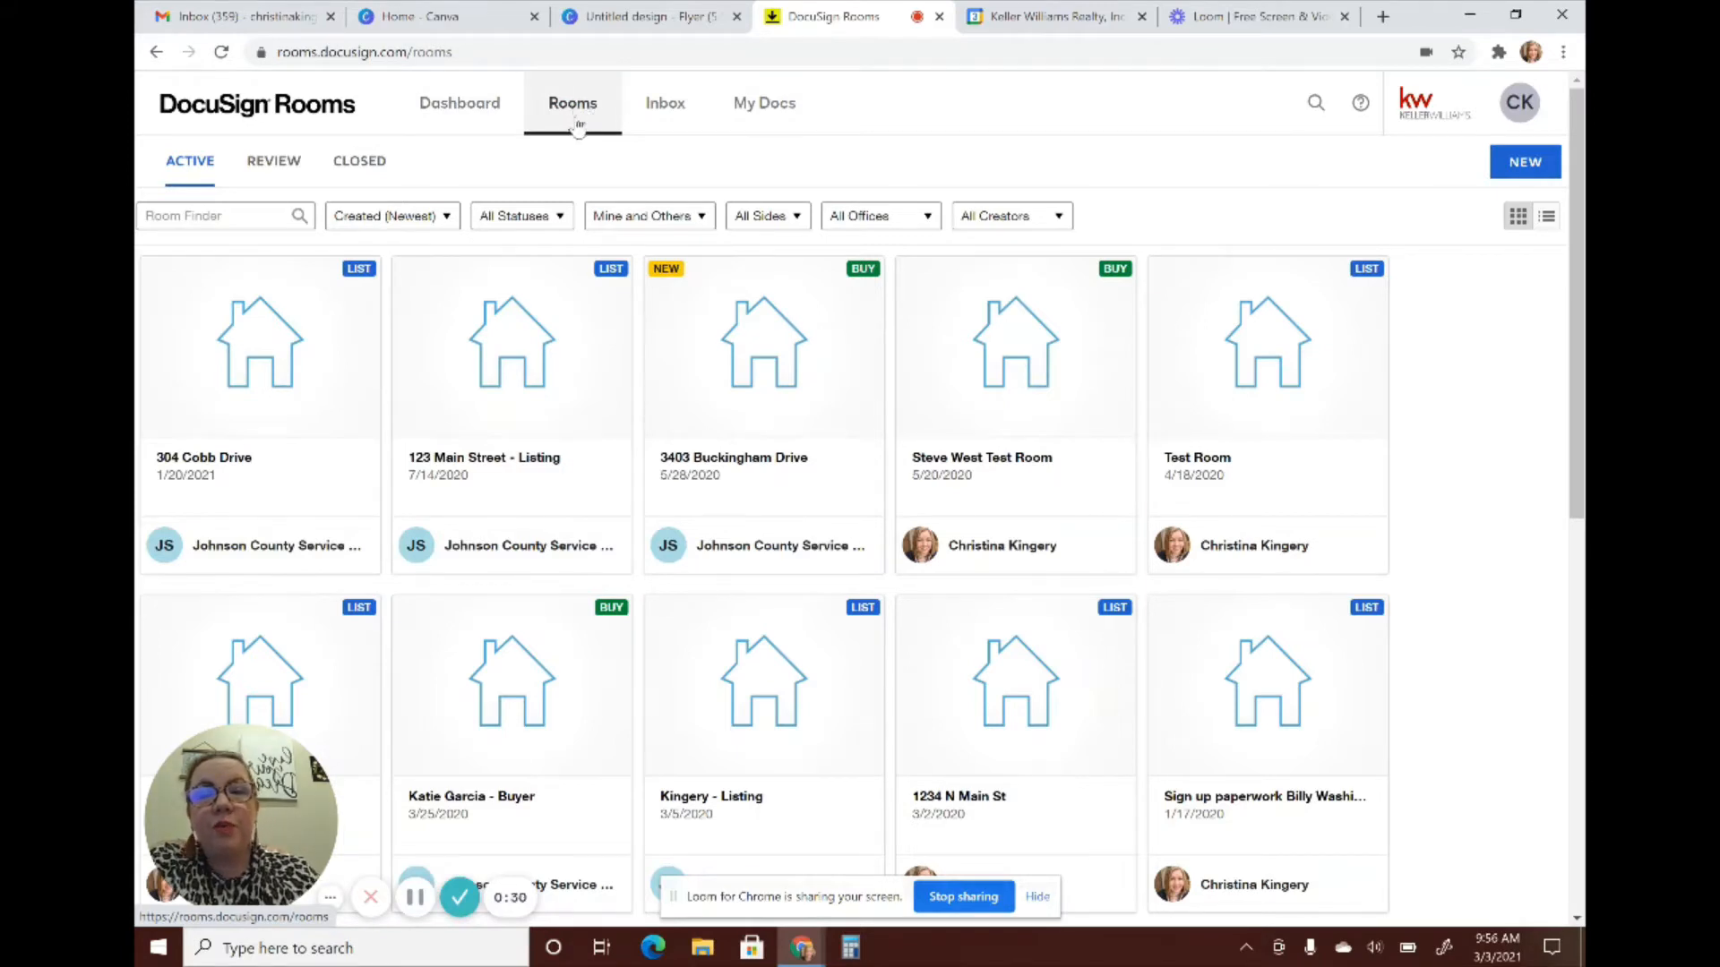
Create a new List Side room named 'Test Test Test' and save it
click(1525, 162)
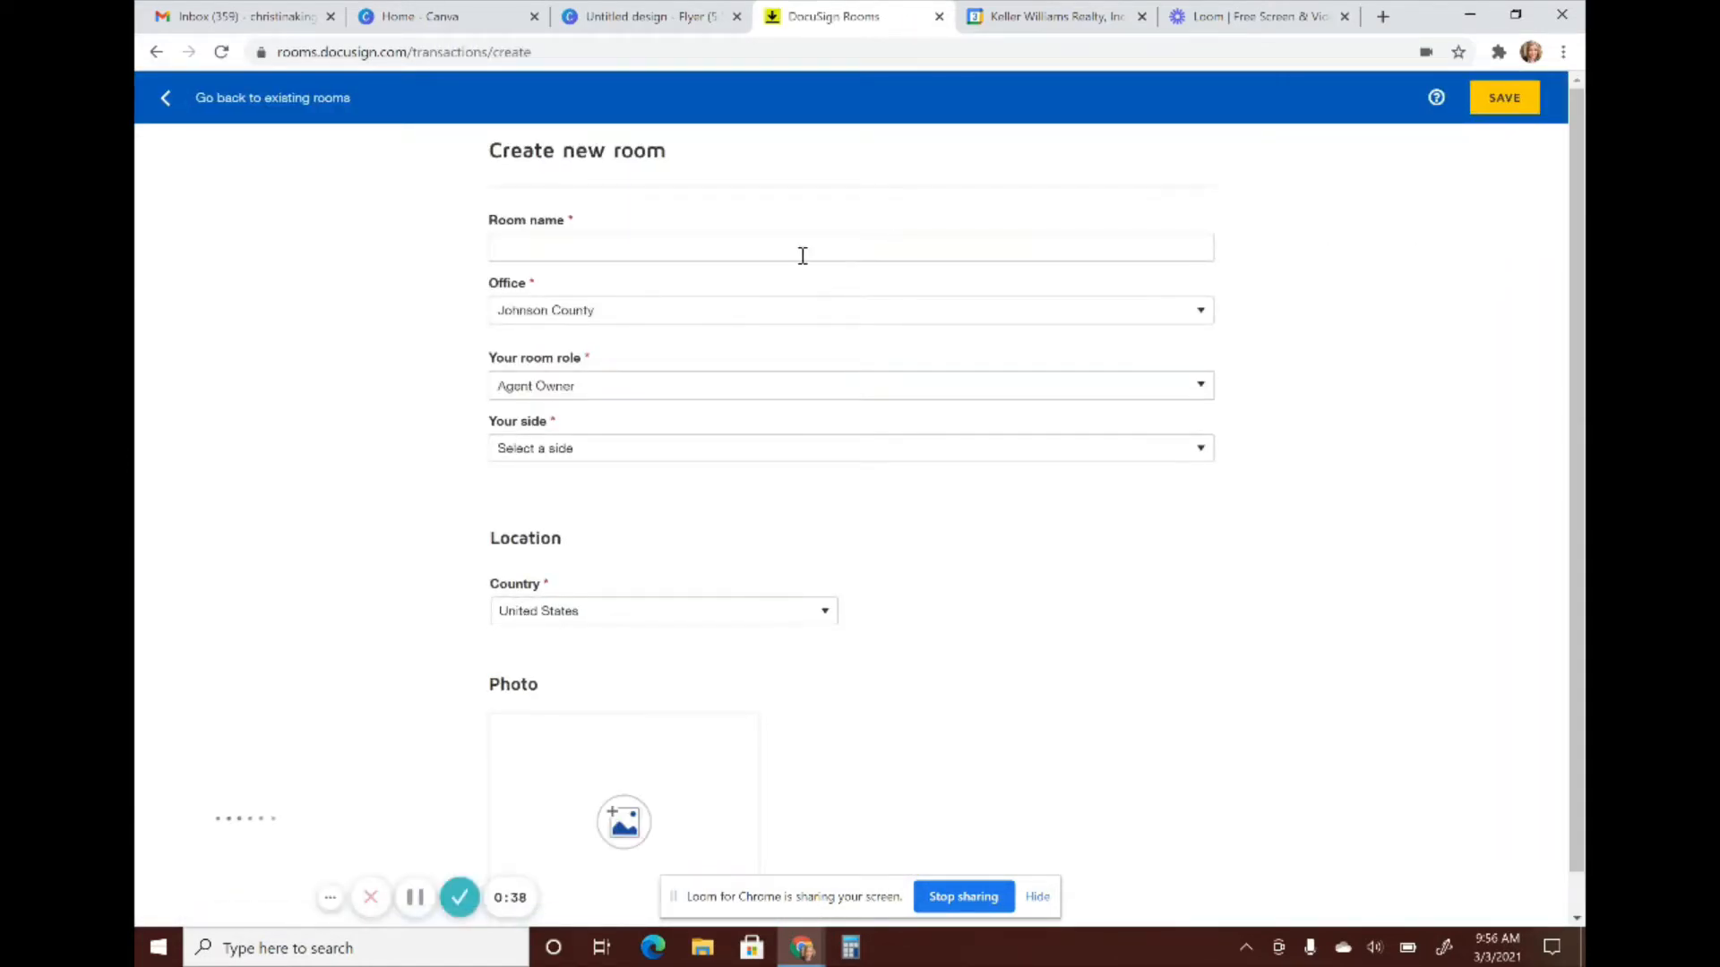
click(802, 256)
text(Test)
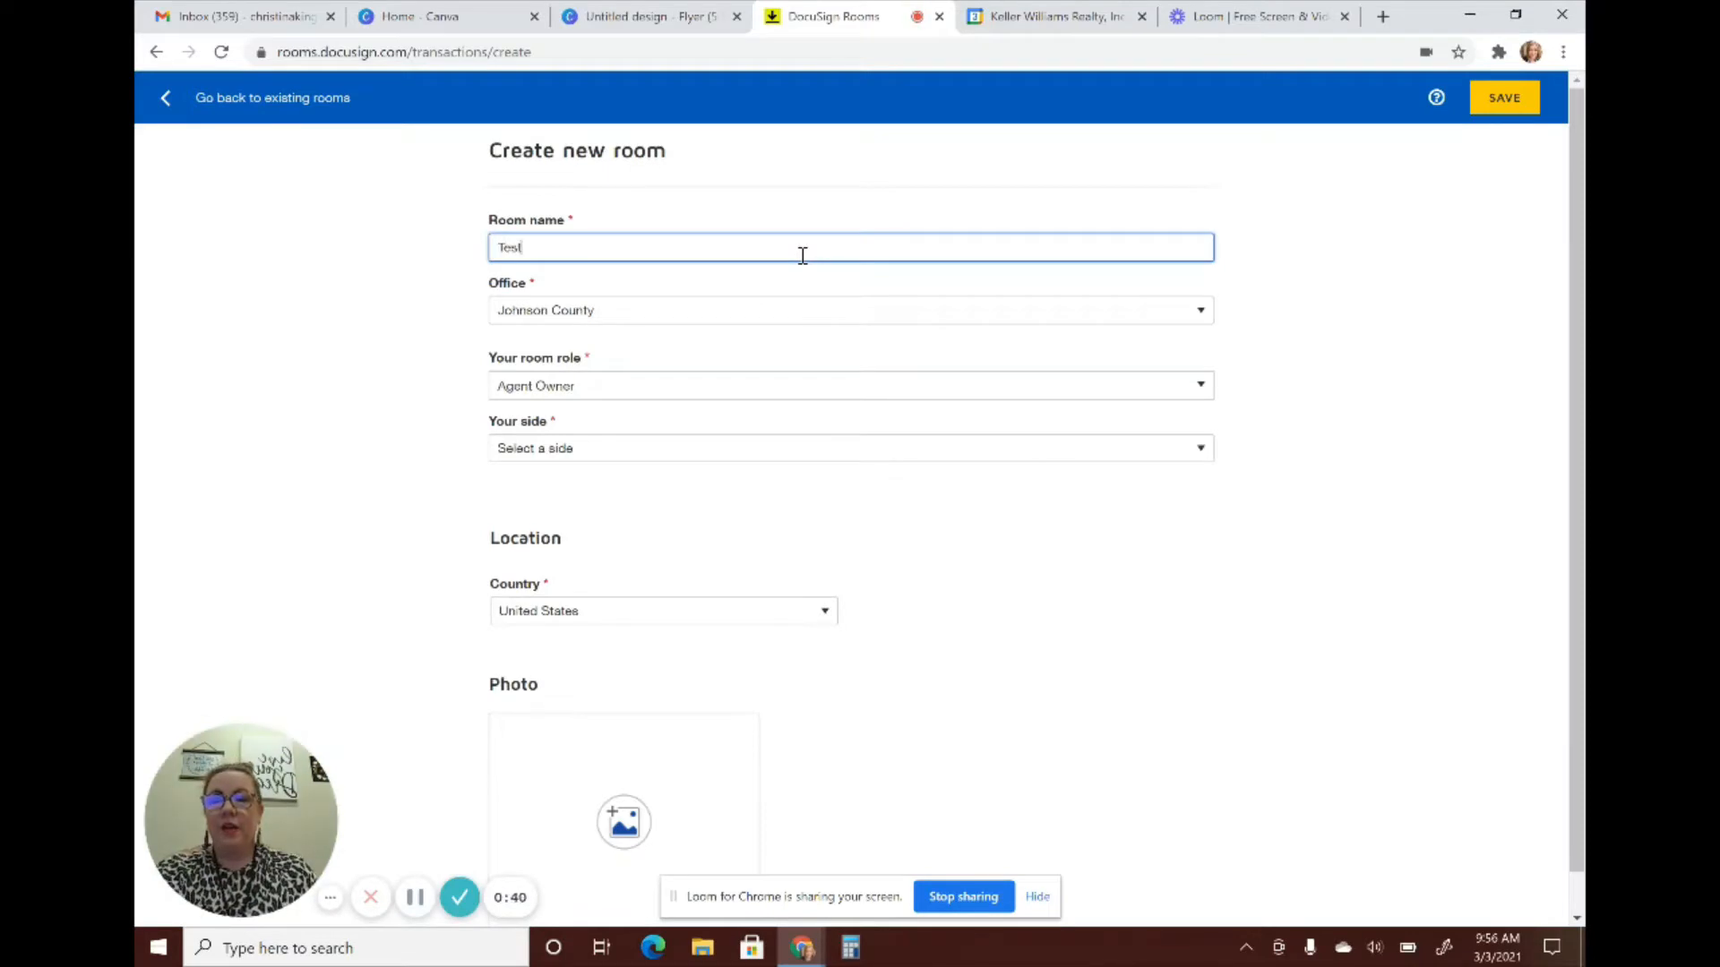
text( Test)
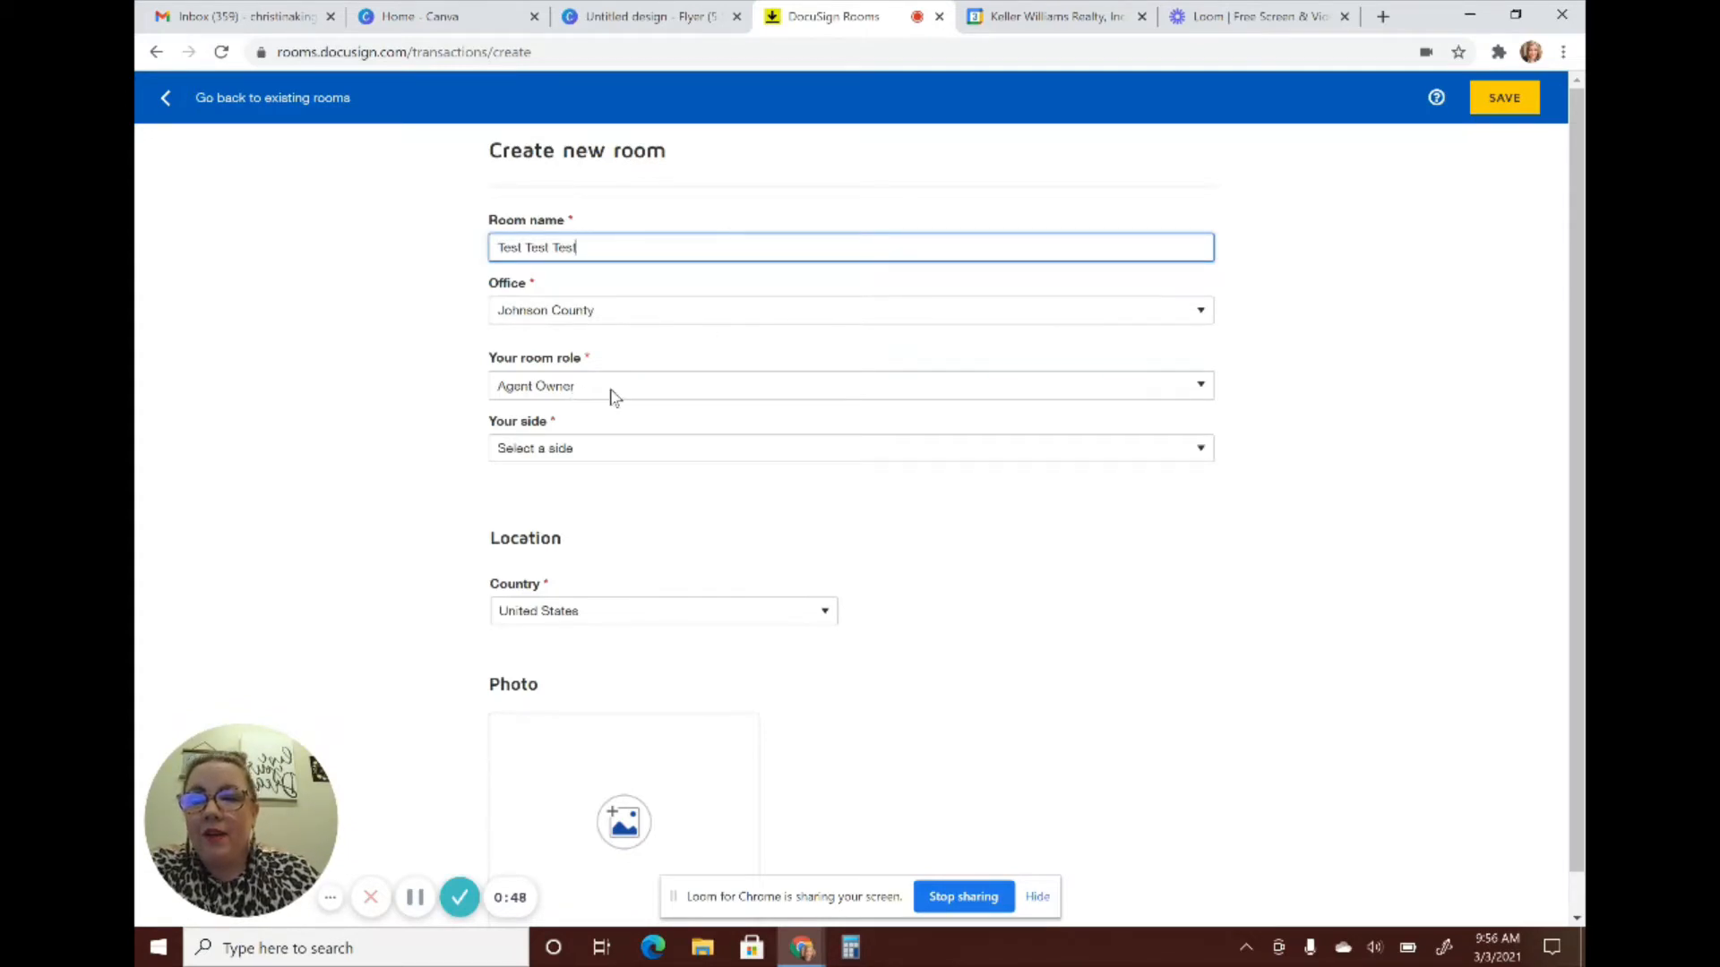
click(578, 452)
click(564, 509)
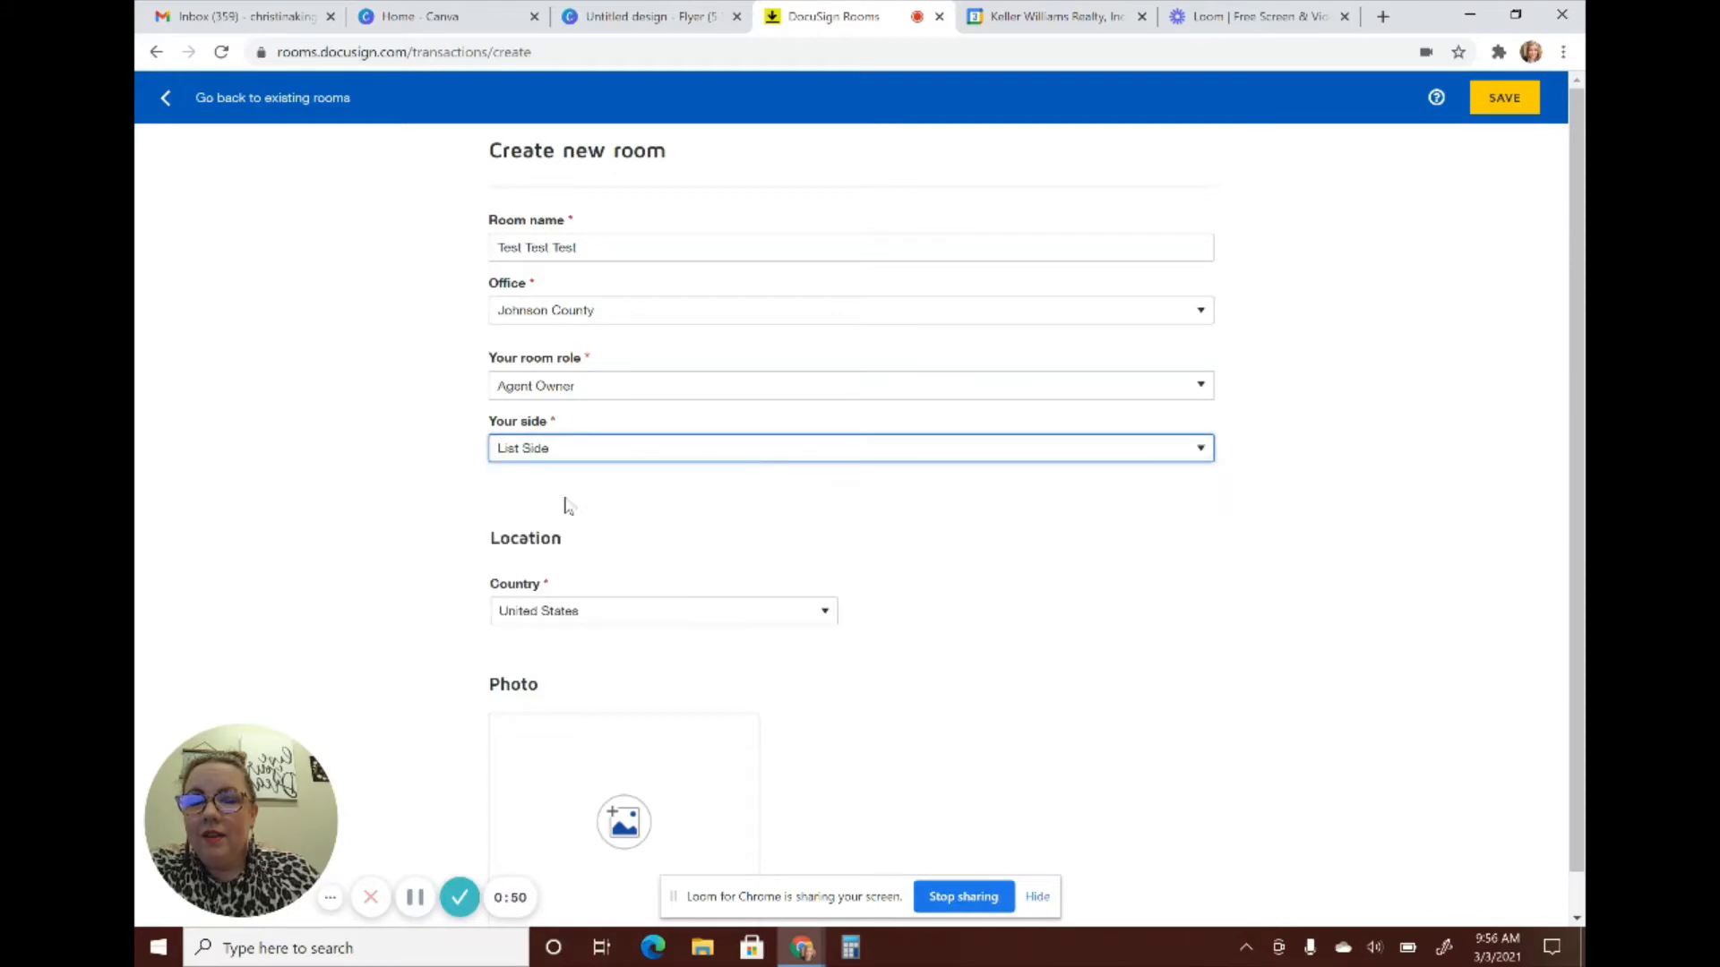
scroll(392, 495, down, 1)
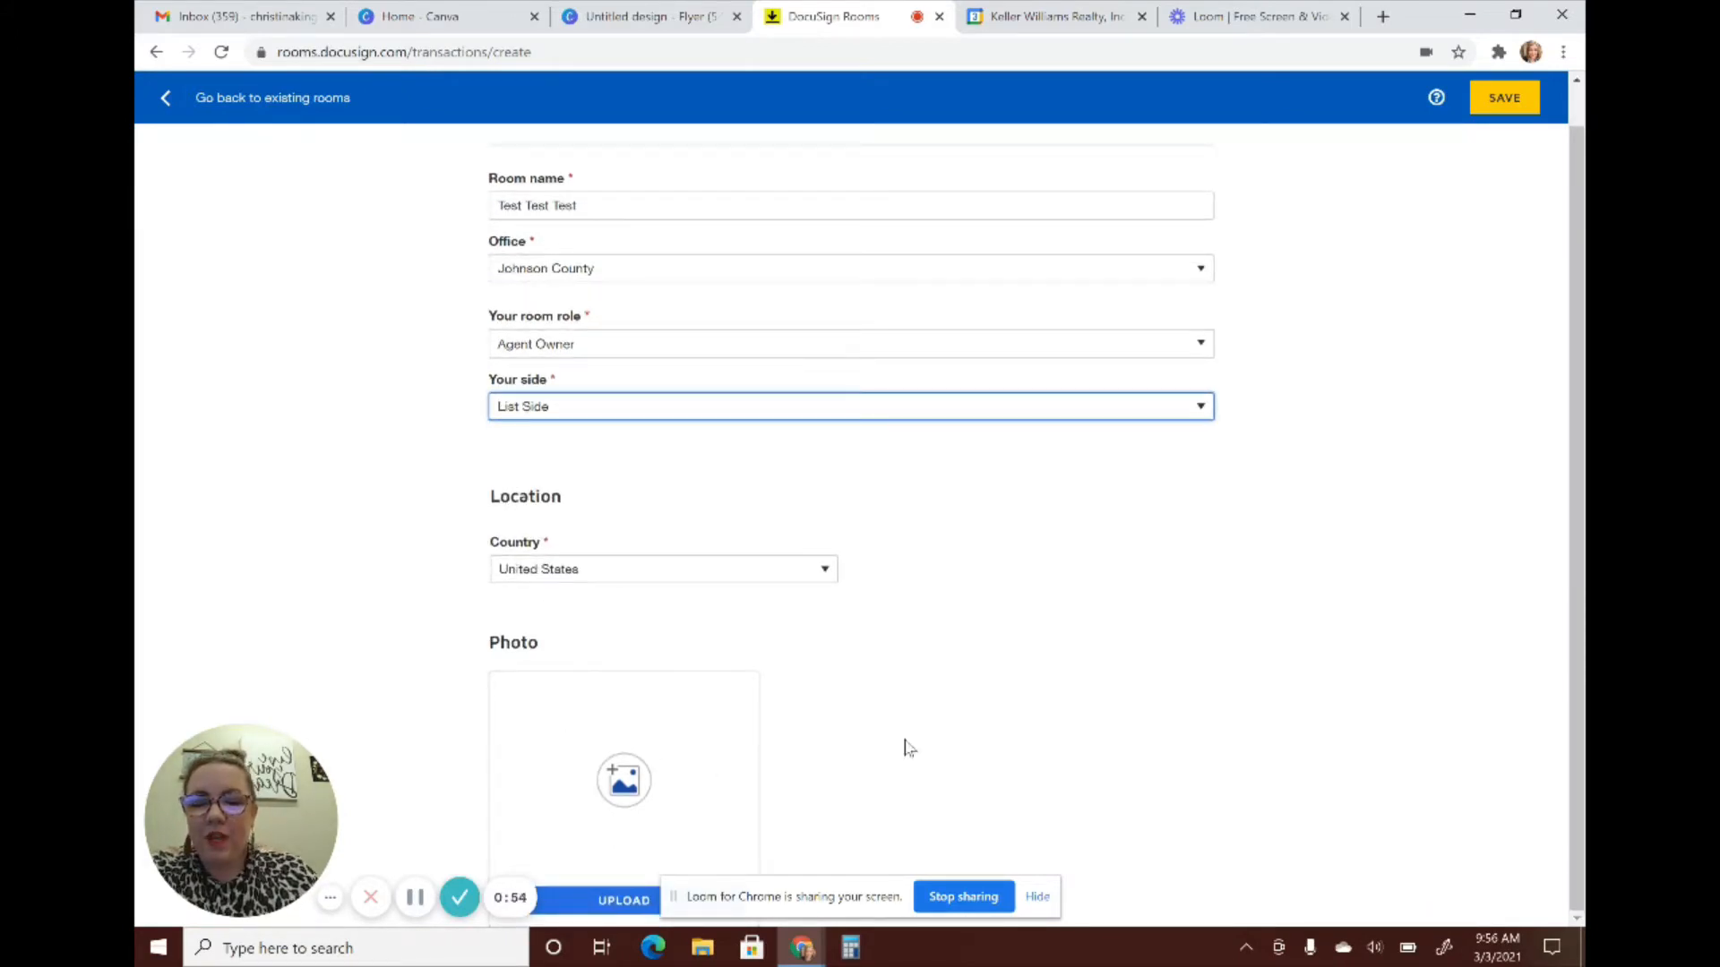
click(1506, 100)
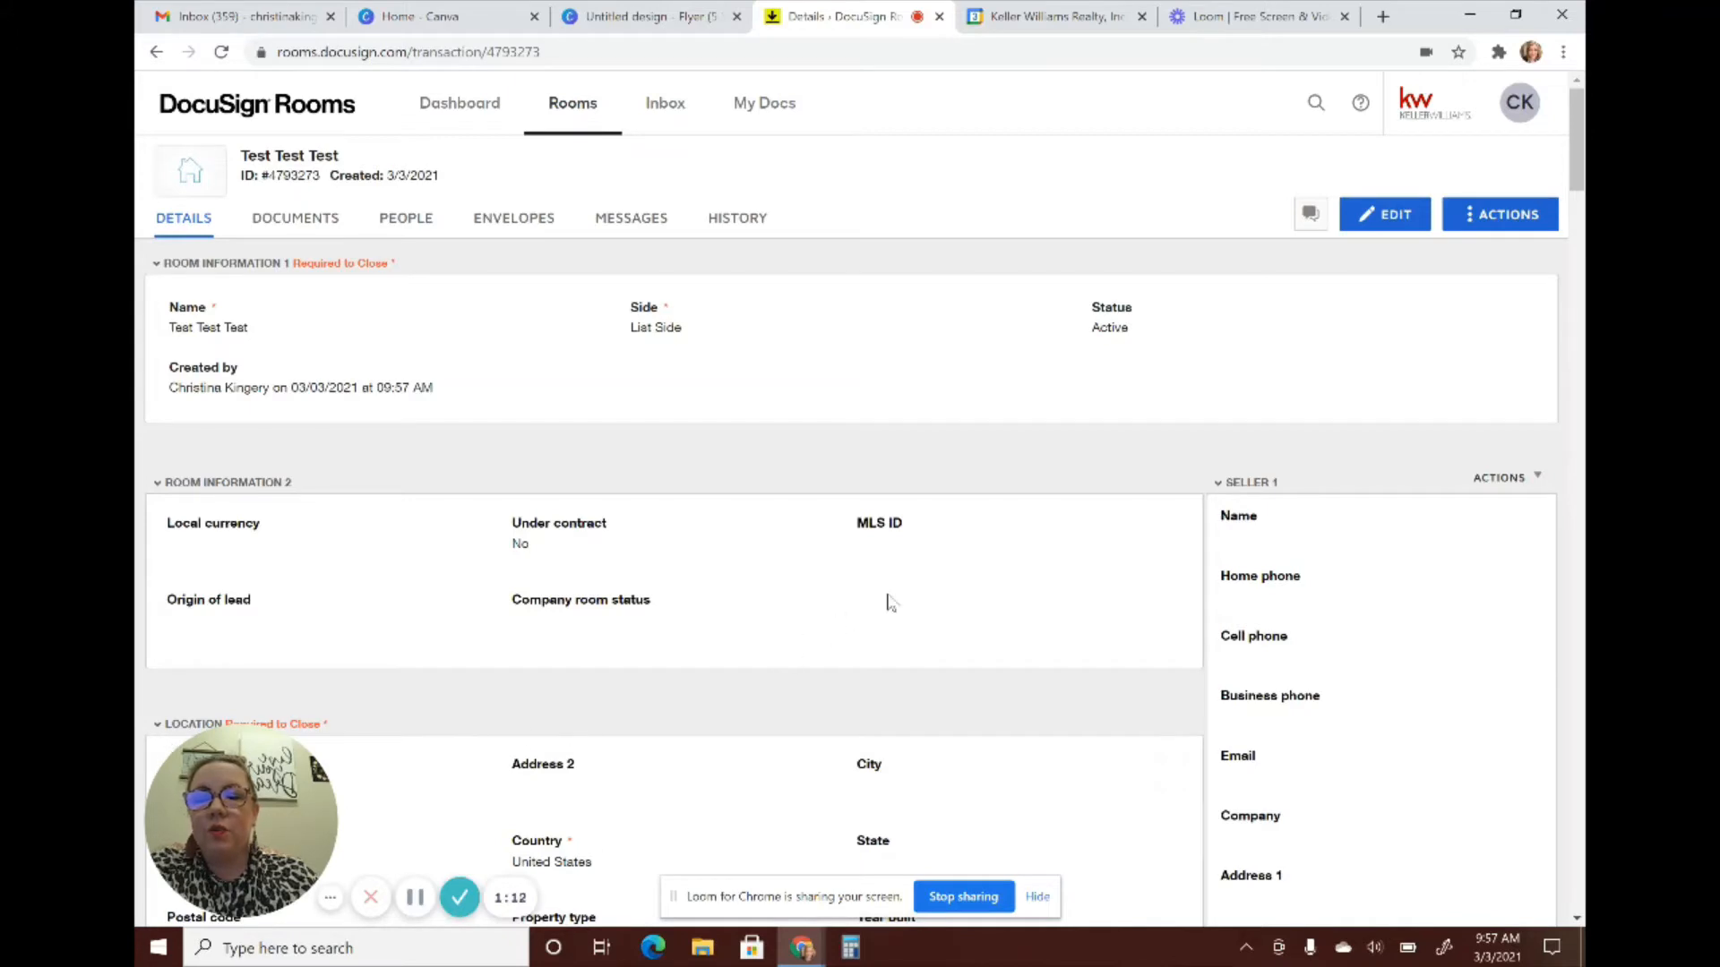
Edit the room details and enter Seller 1's full name and e-mail address
scroll(890, 602, down, 1)
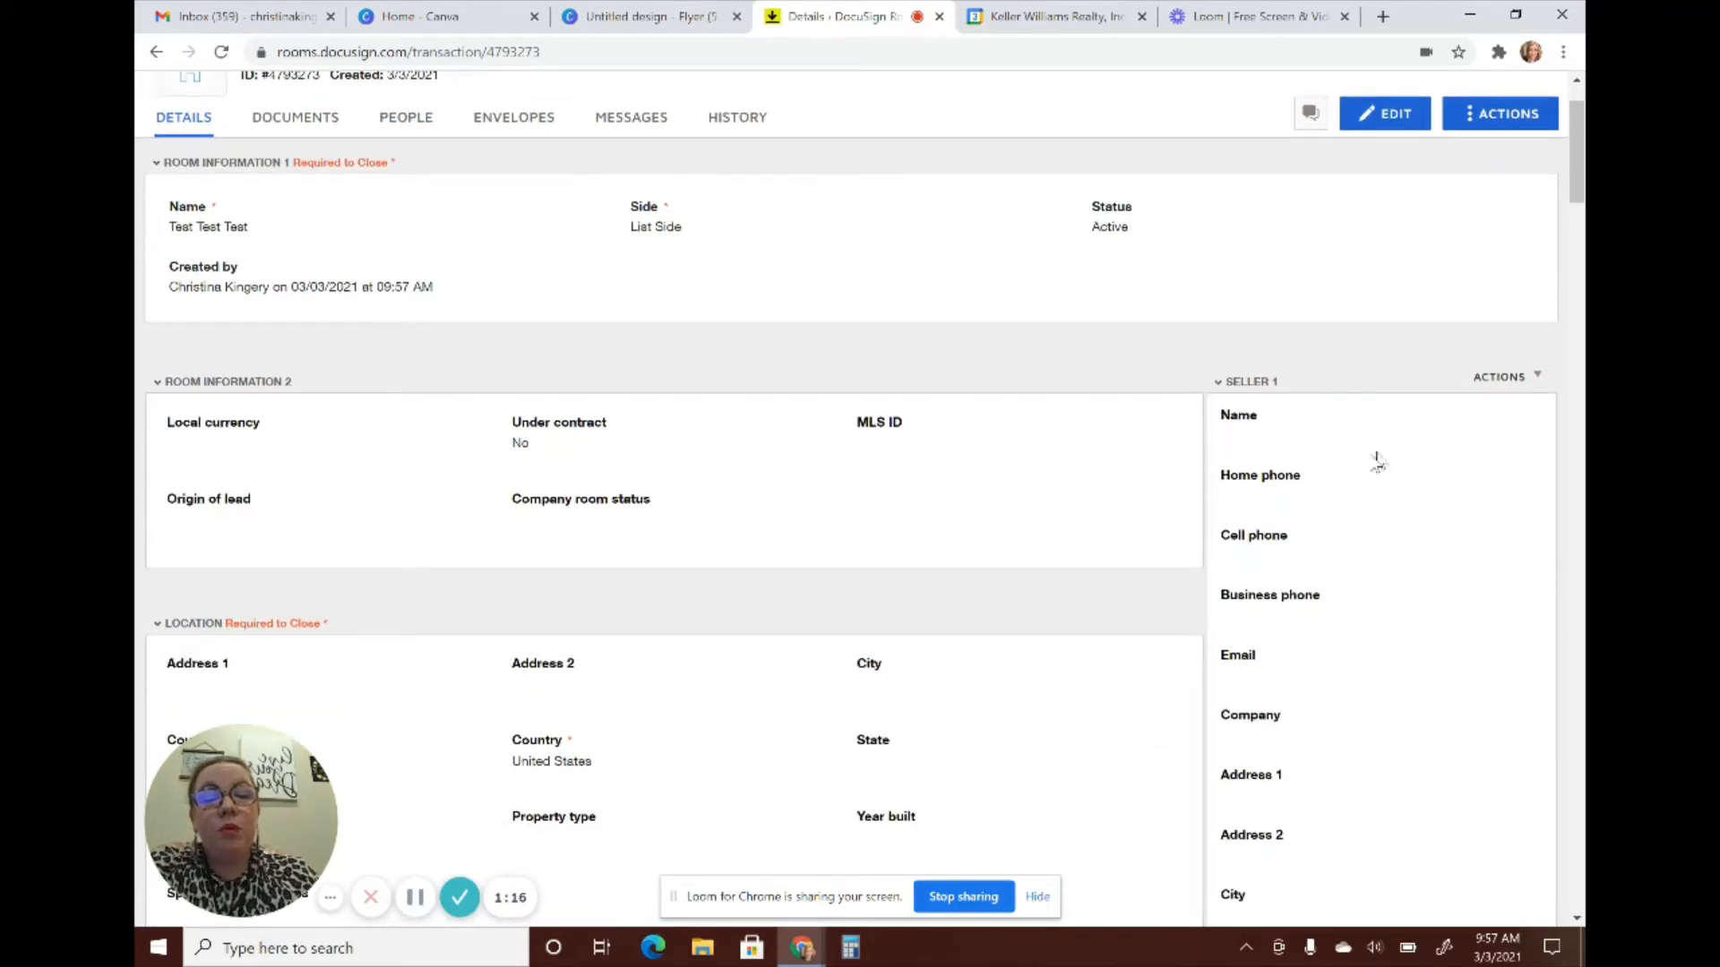
click(1412, 128)
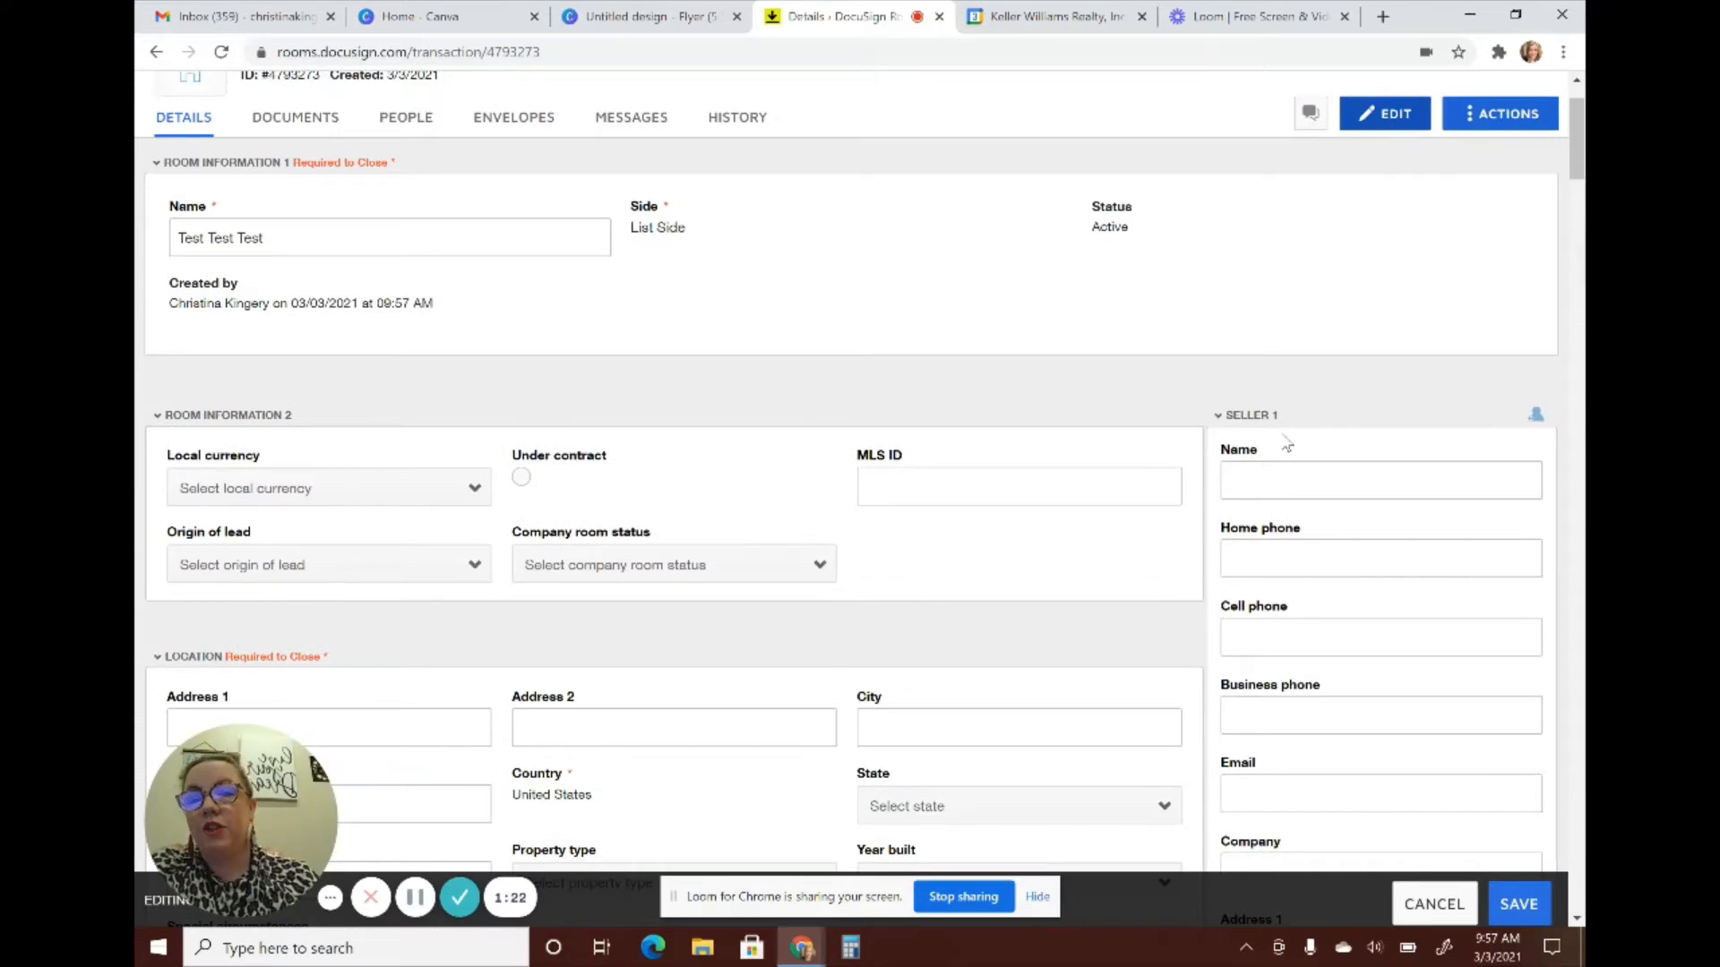
click(1276, 479)
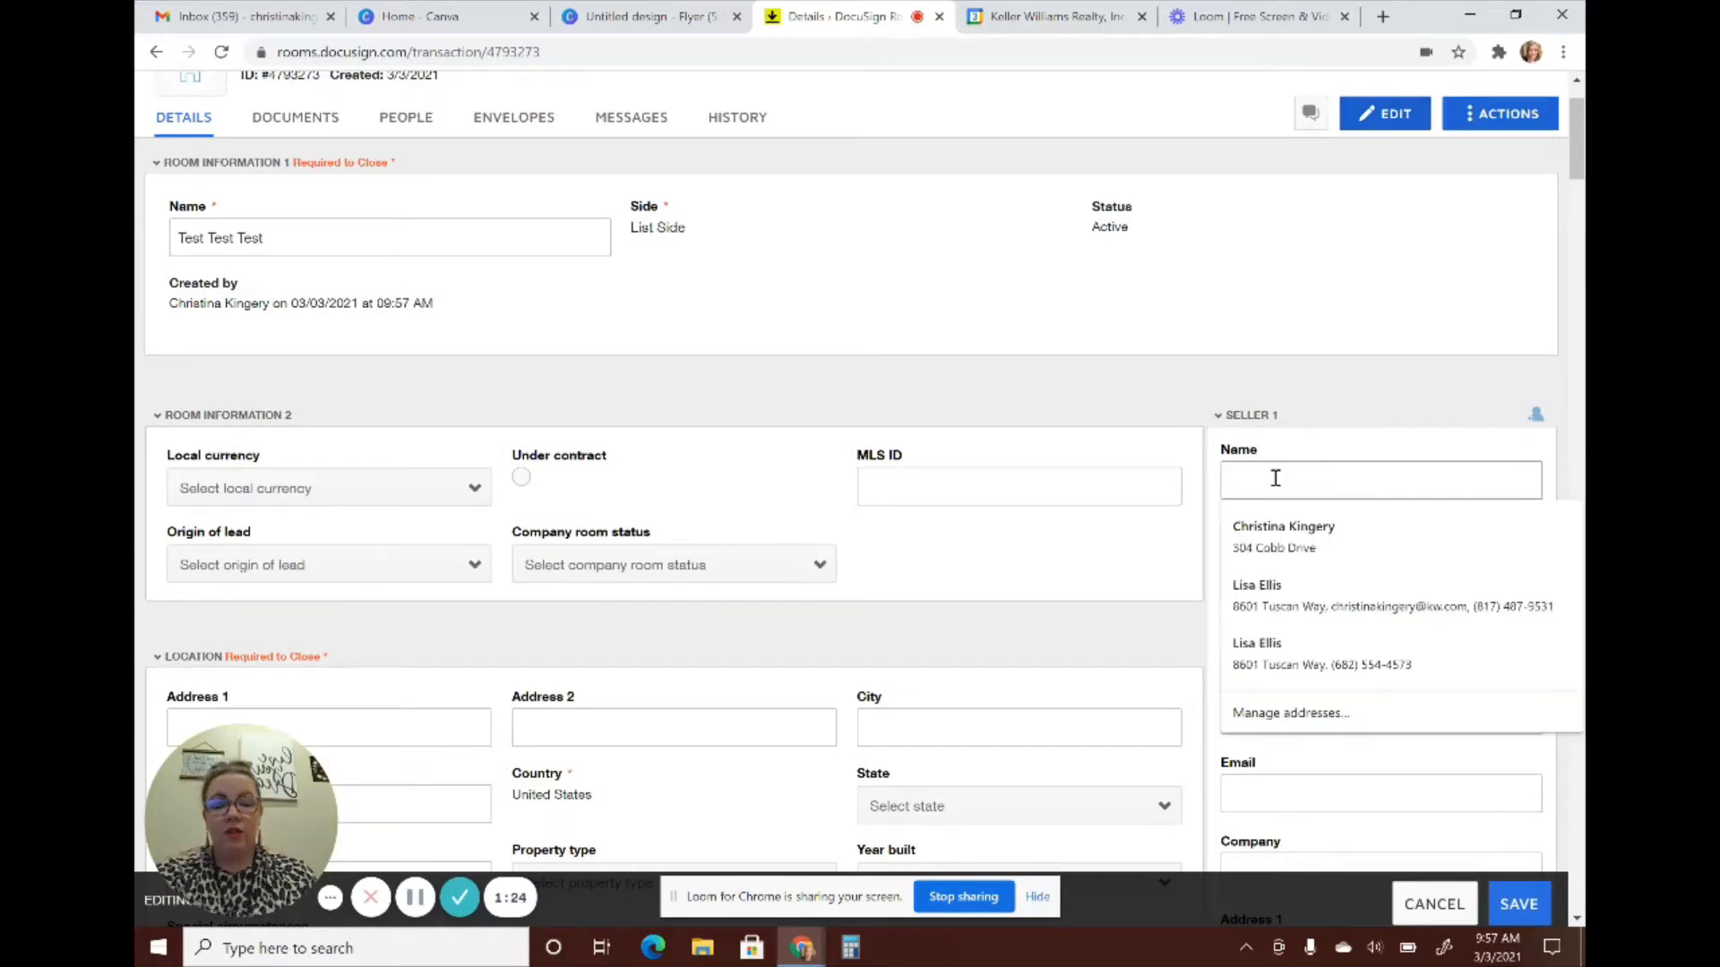
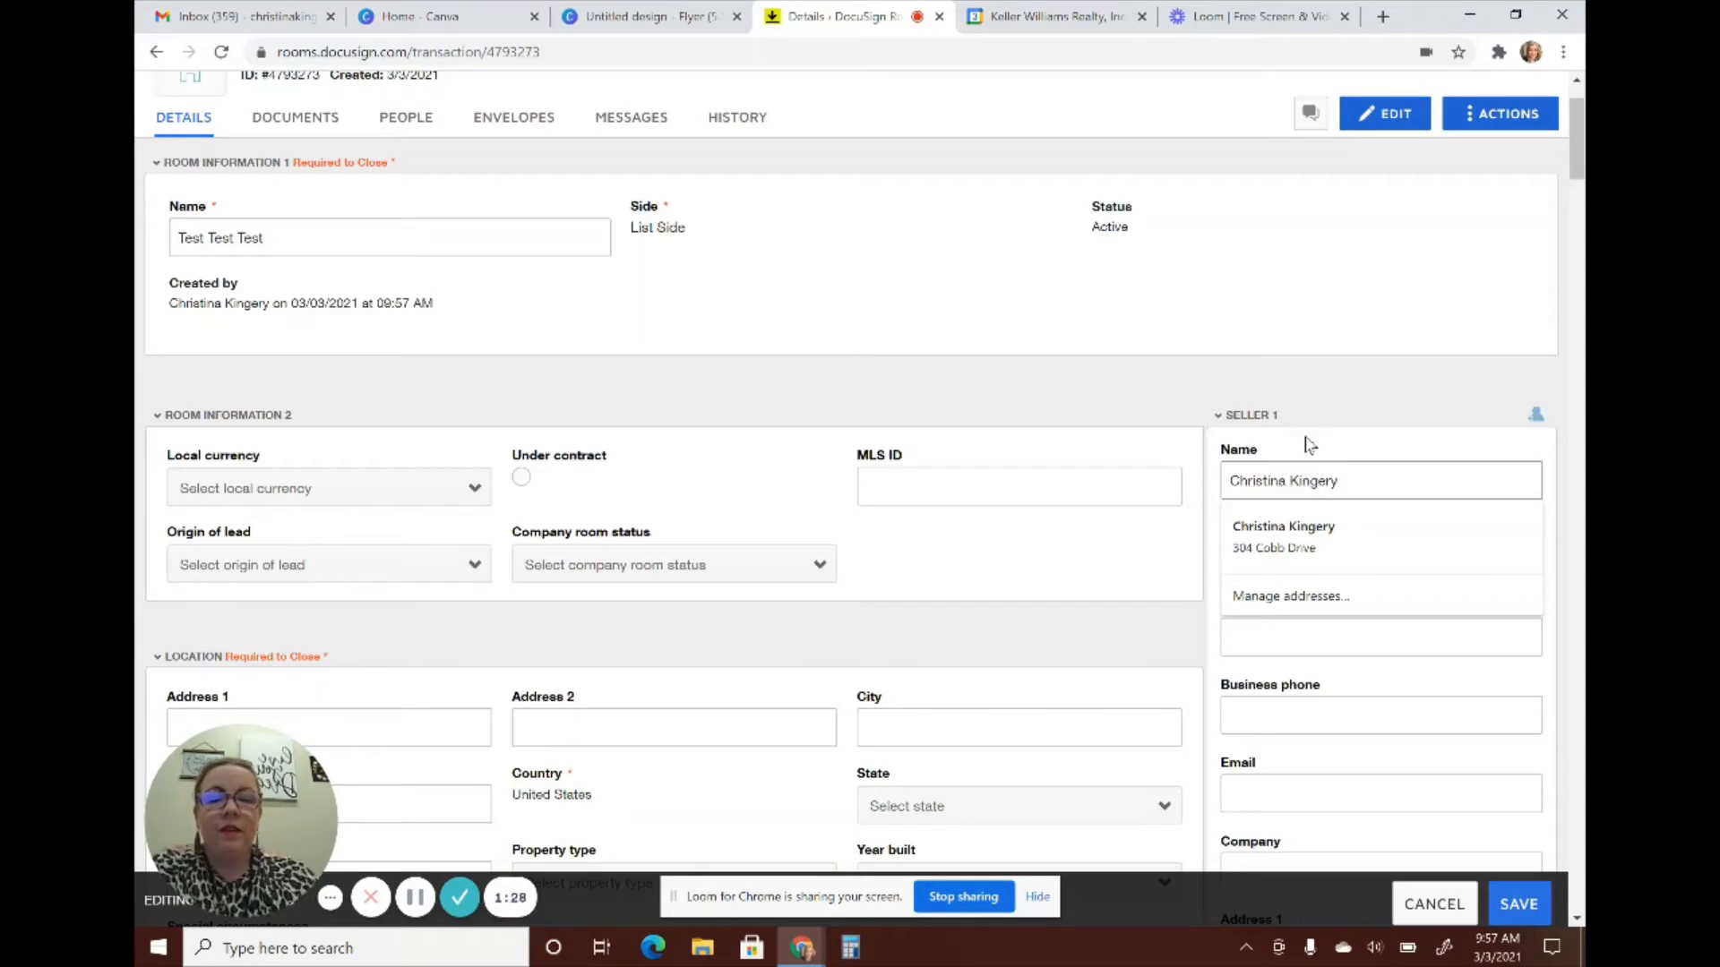
click(1307, 445)
click(1276, 785)
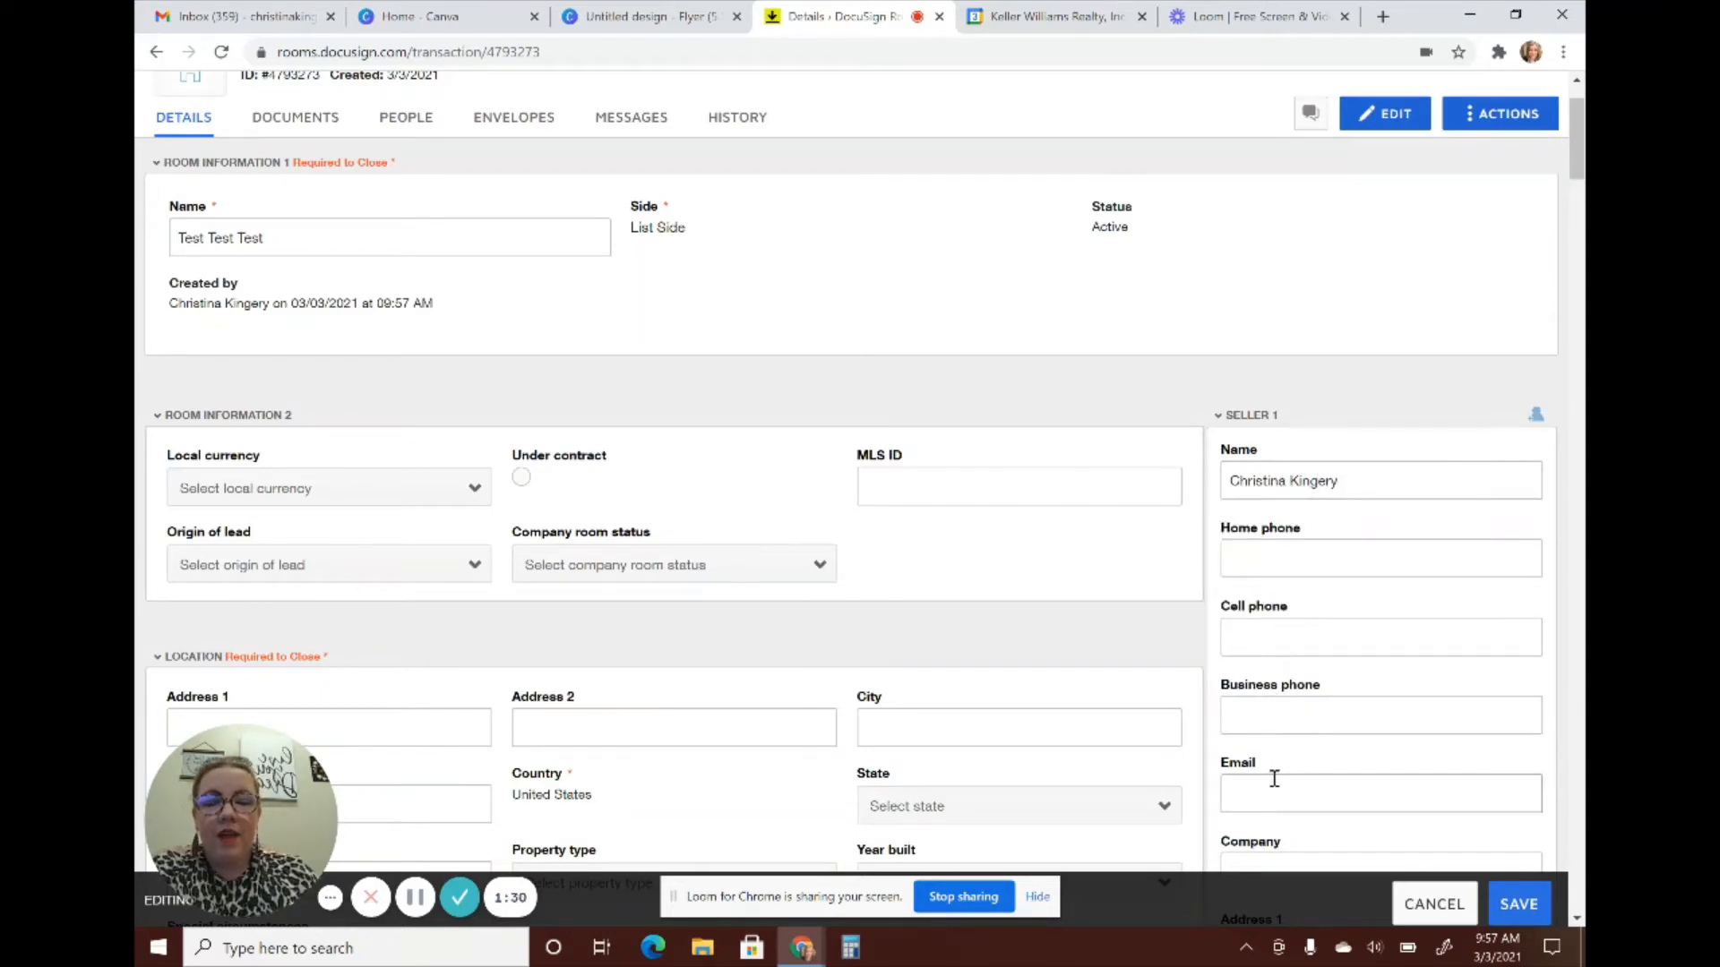
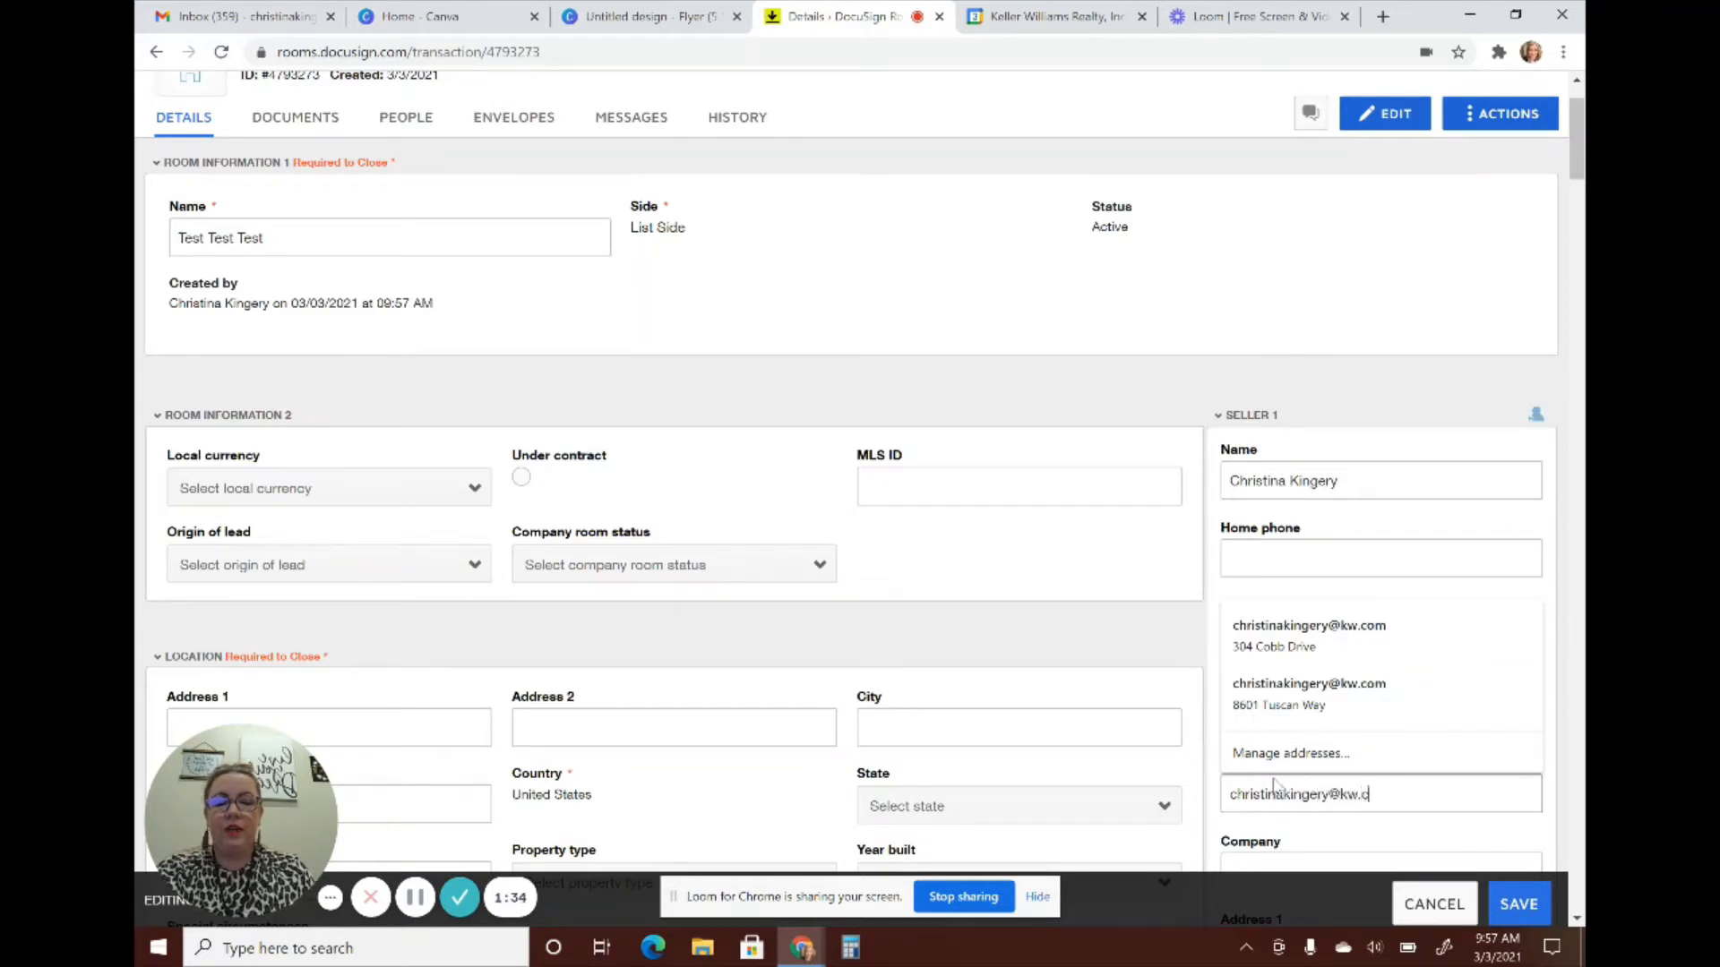
click(1294, 349)
Review the remaining fields (country United States, Under contract No) and save the room details
scroll(1259, 492, down, 2)
scroll(1259, 491, down, 3)
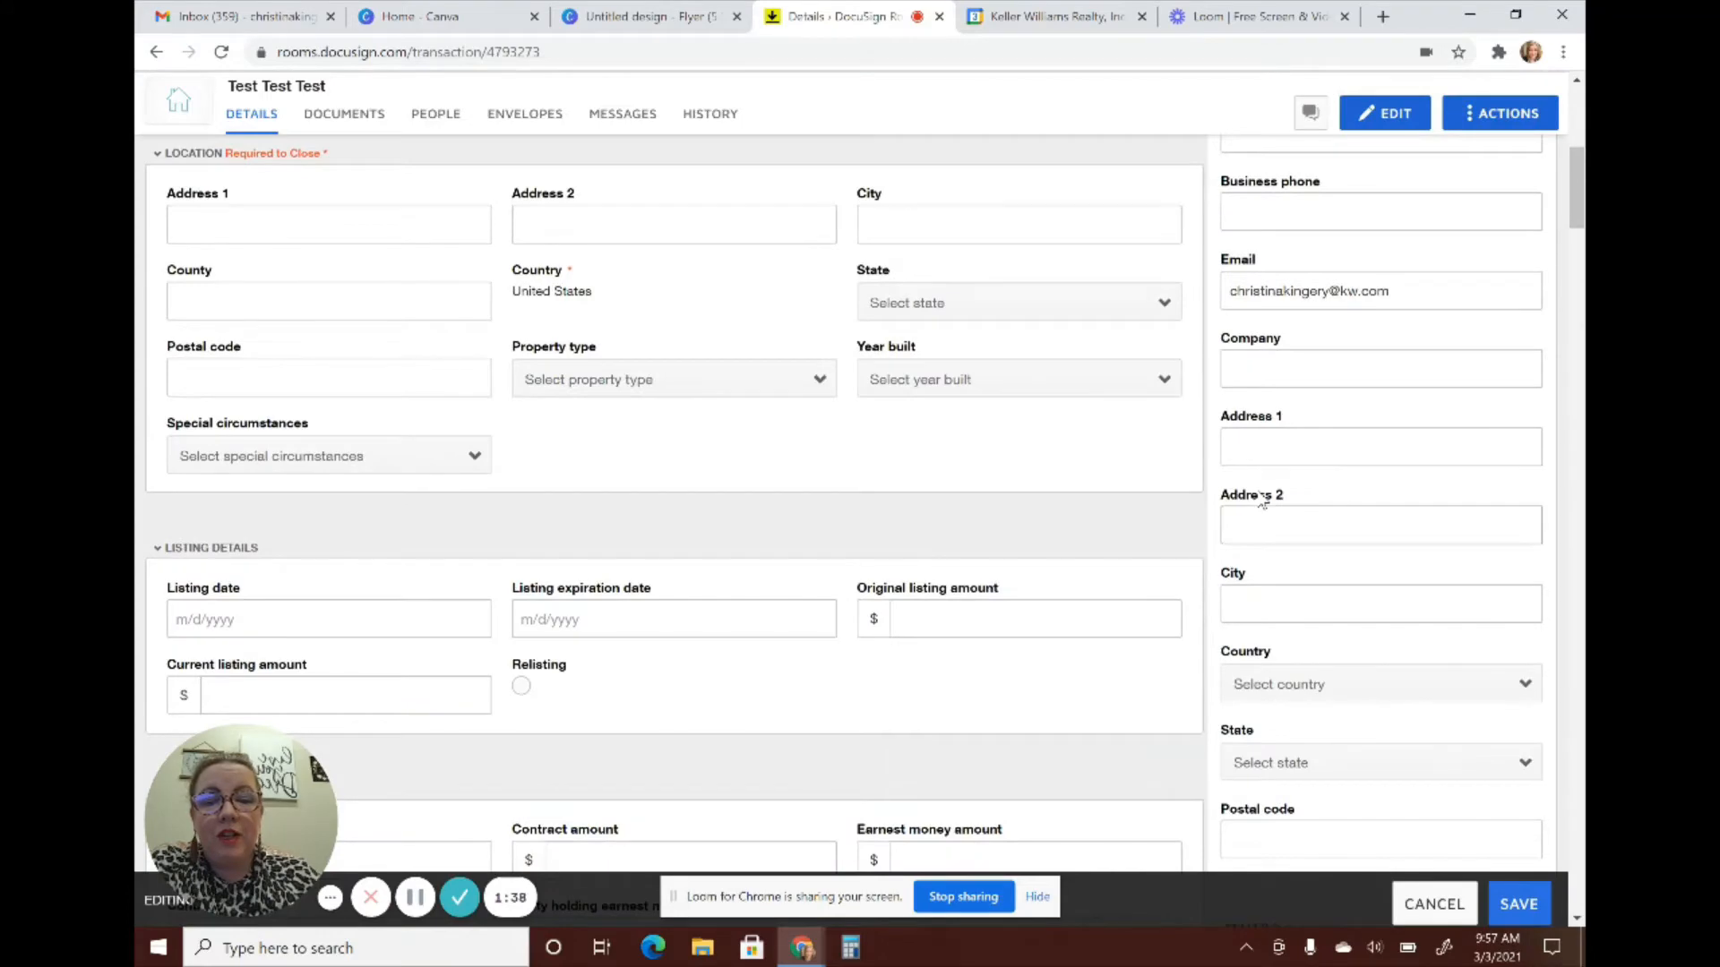
scroll(1261, 497, down, 1)
scroll(1260, 492, down, 1)
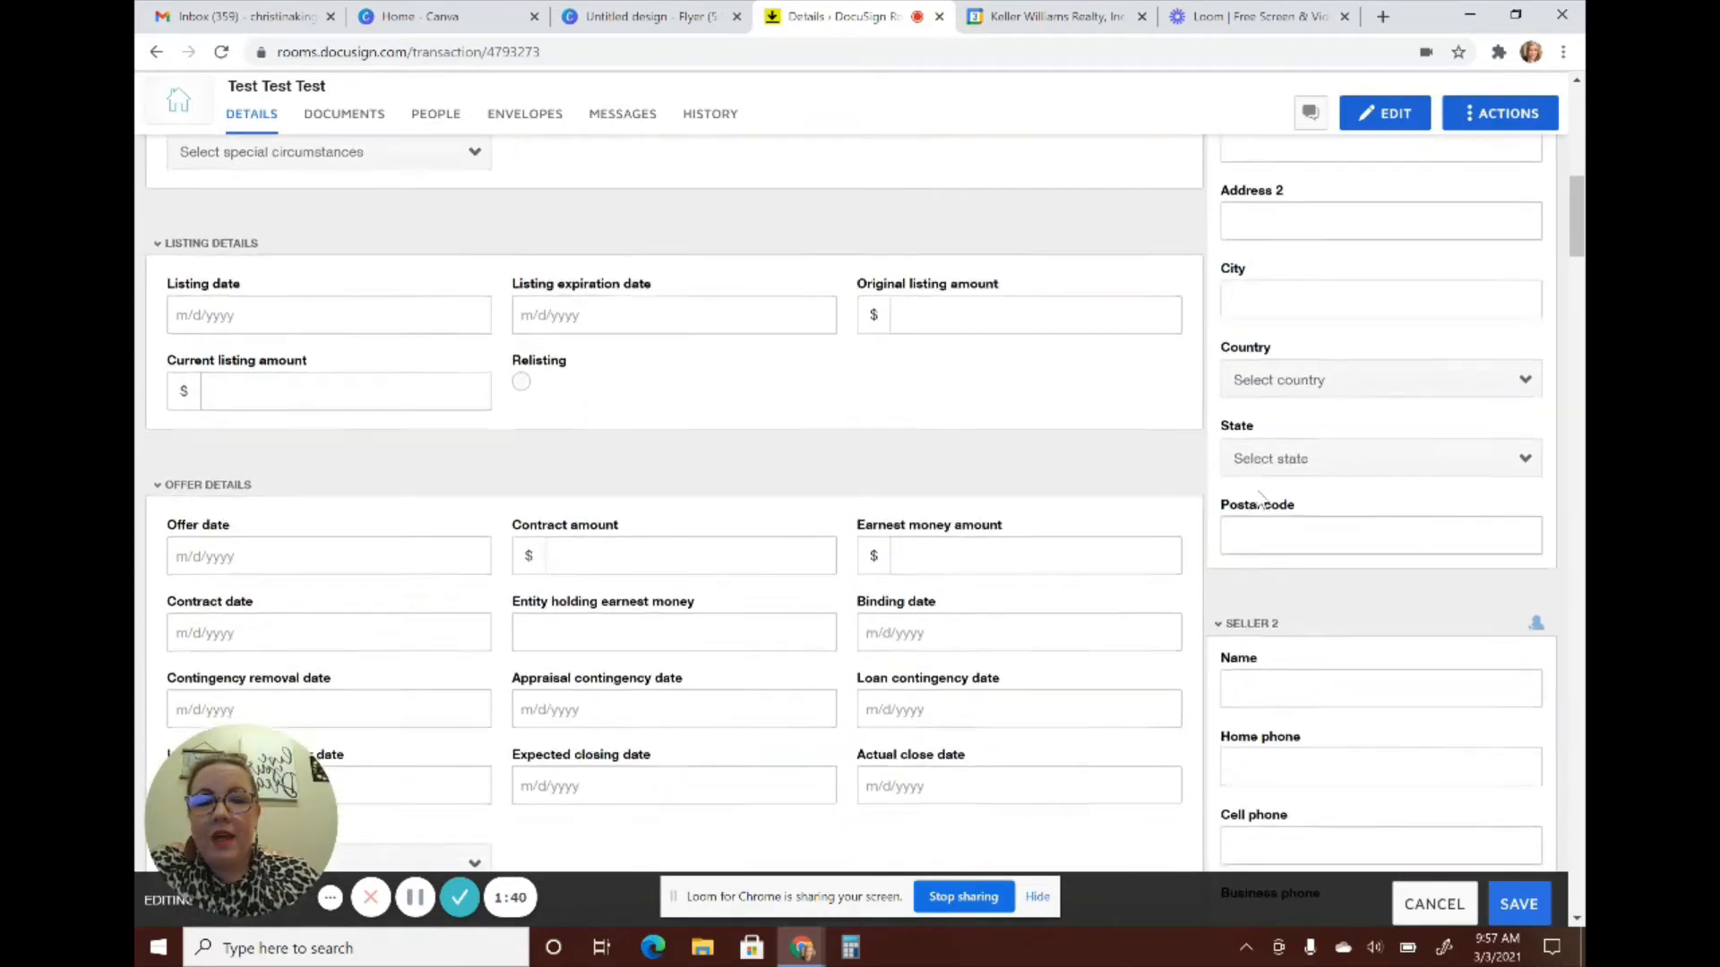
scroll(1259, 491, down, 6)
scroll(1260, 492, down, 10)
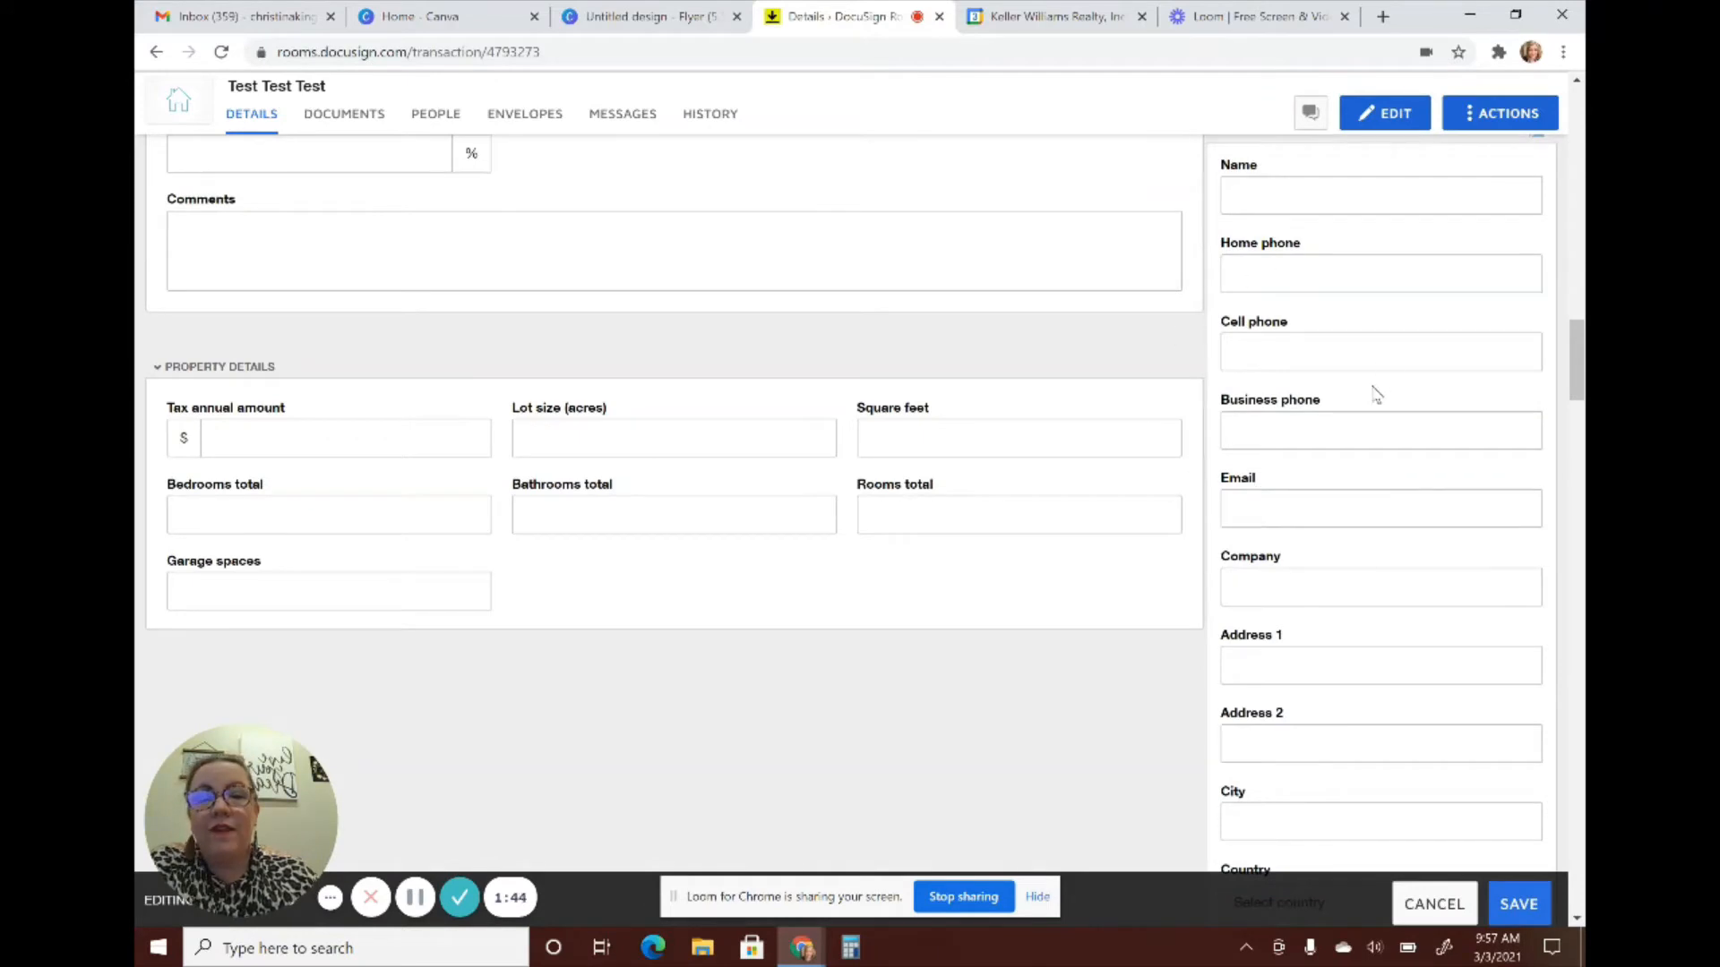
scroll(1326, 430, down, 4)
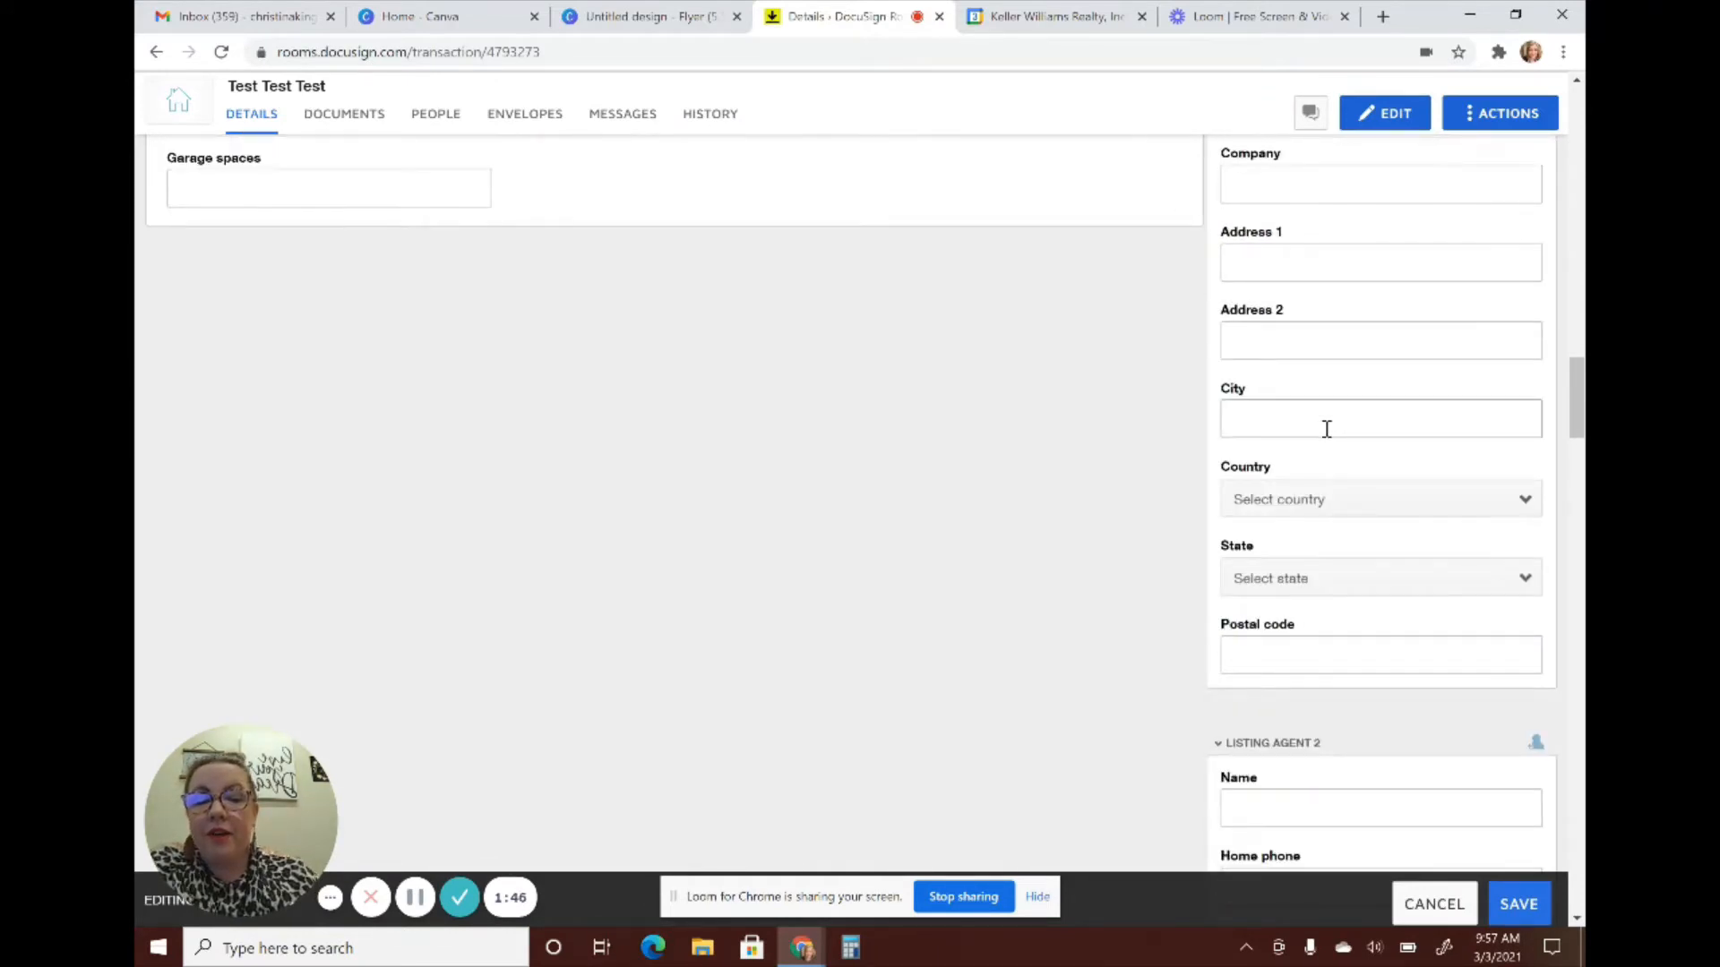
scroll(1327, 428, down, 4)
scroll(1330, 437, up, 20)
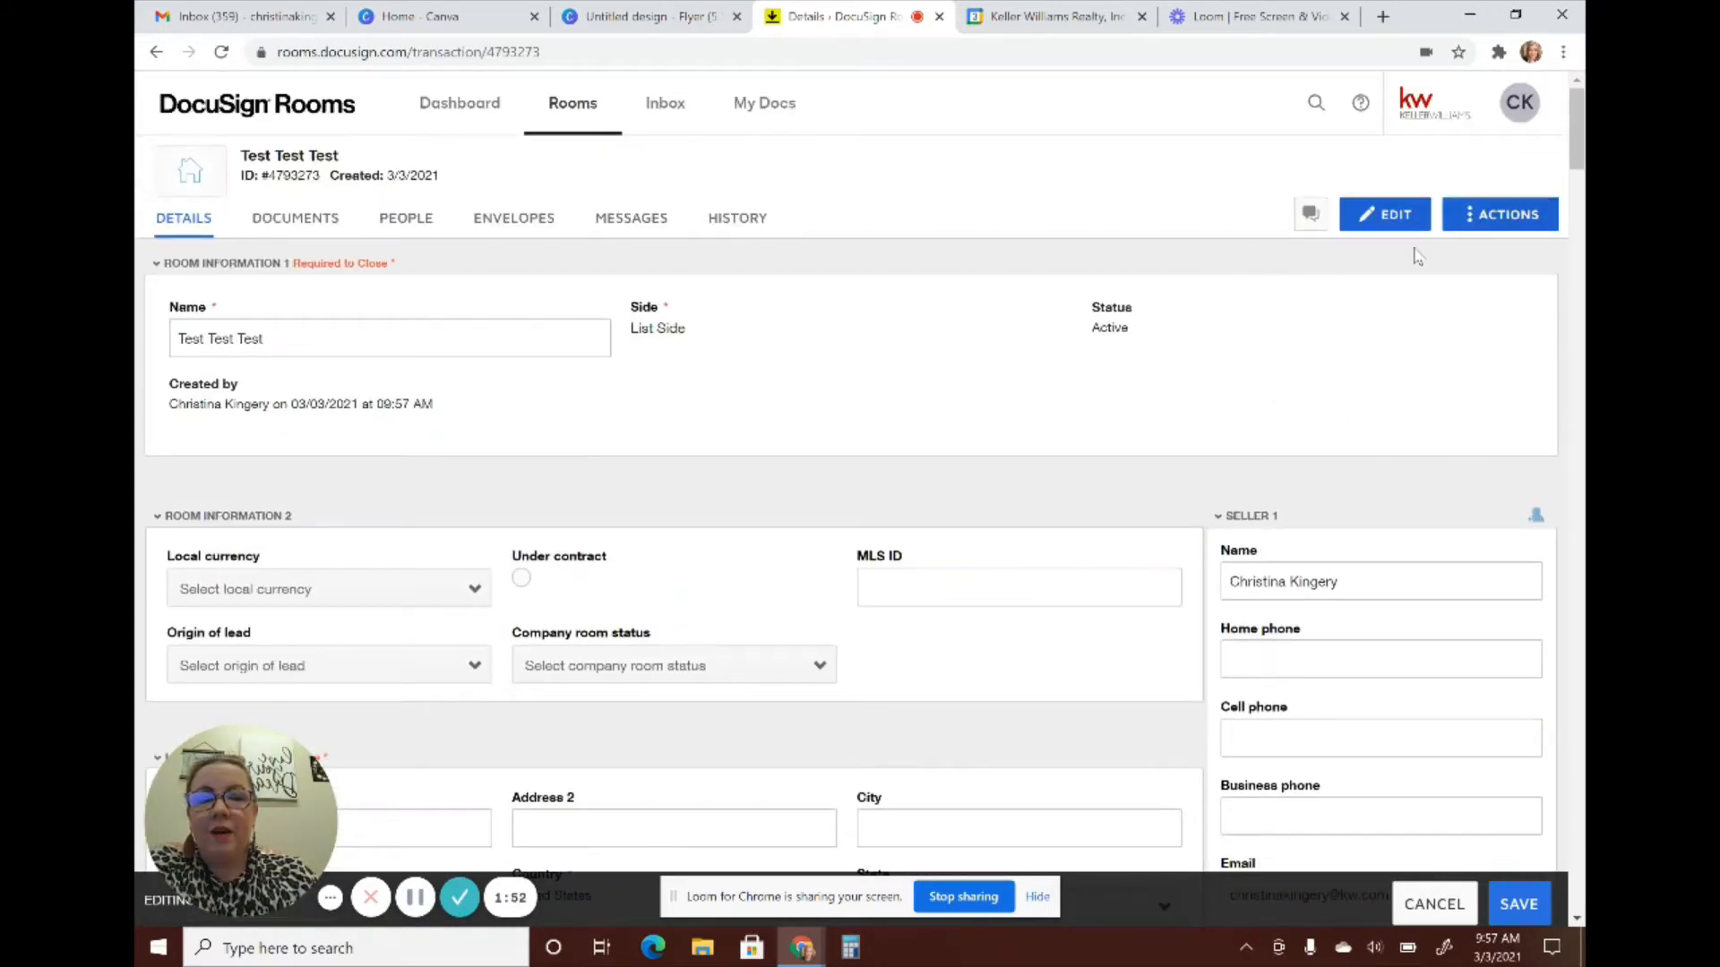
click(1519, 904)
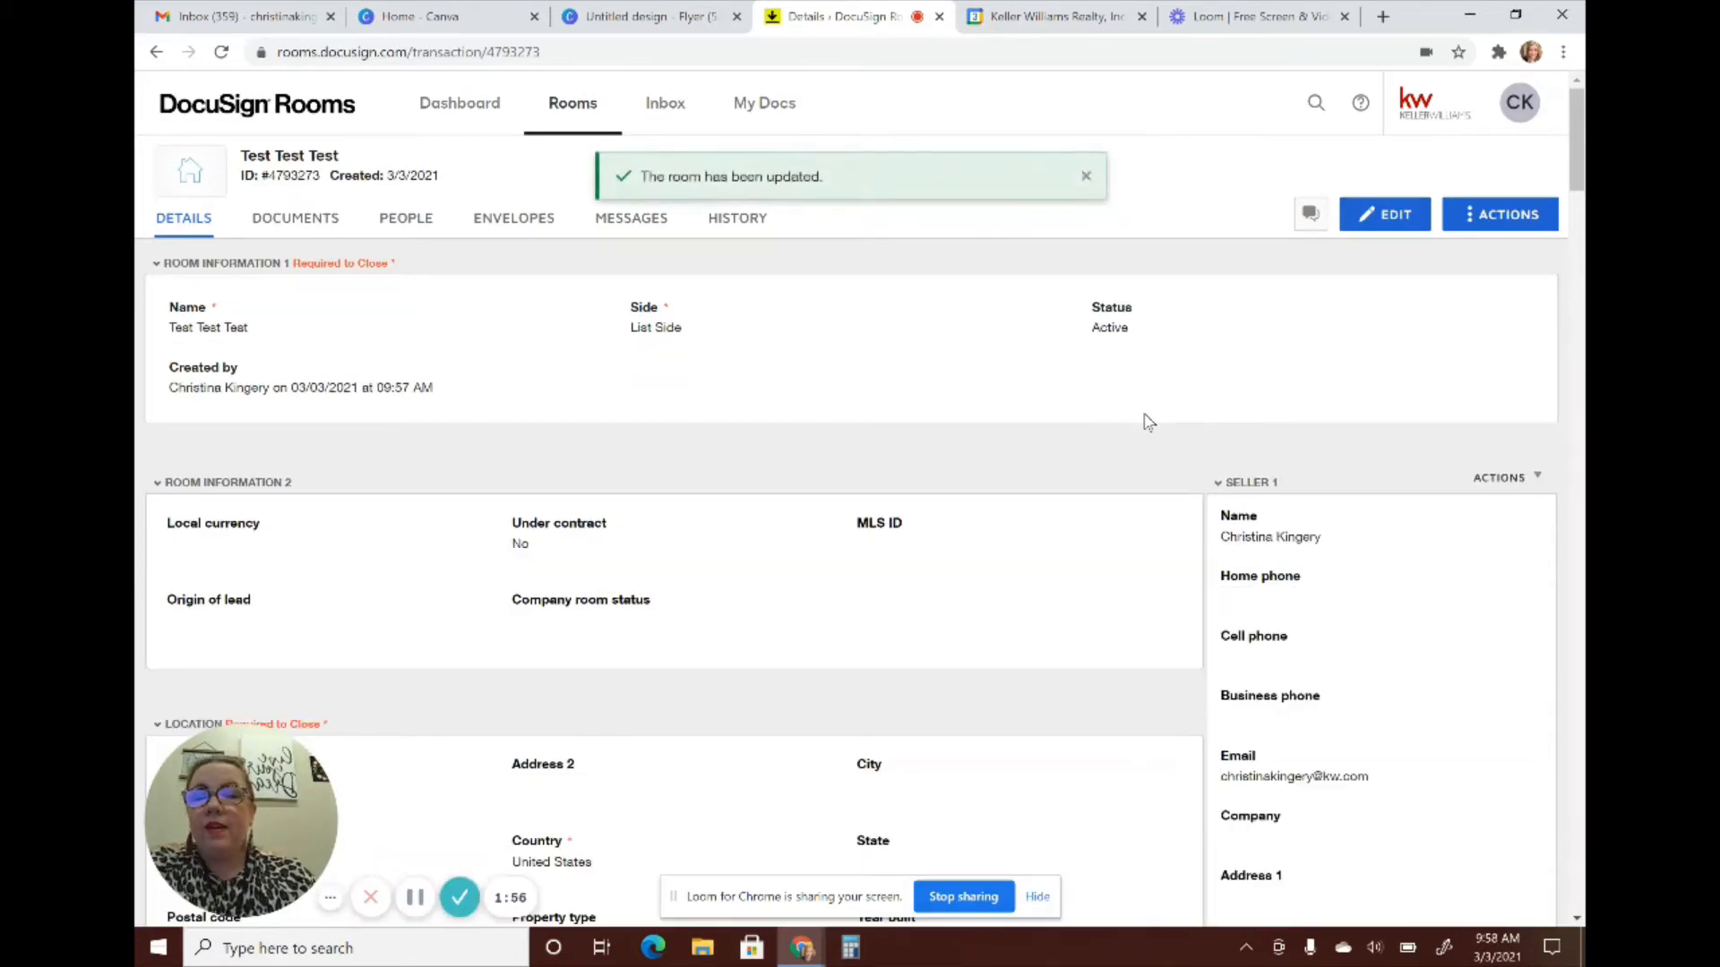
From the room's Documents section, choose to add forms from DocuSign Forms
click(298, 220)
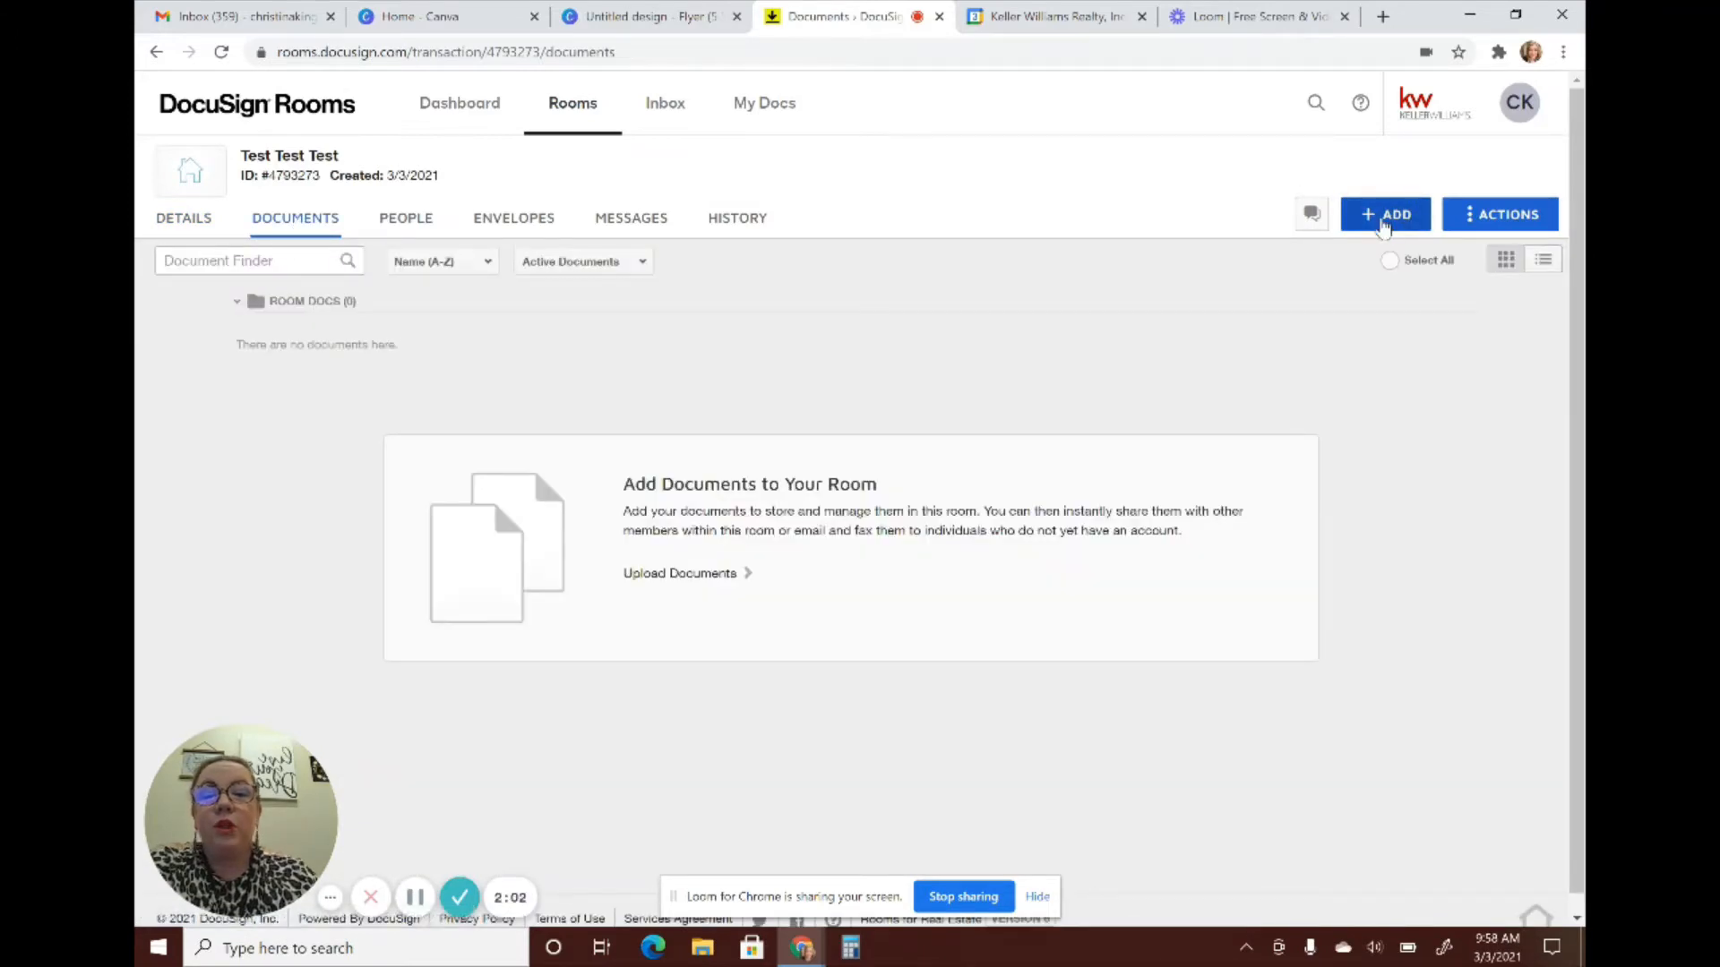
click(1385, 224)
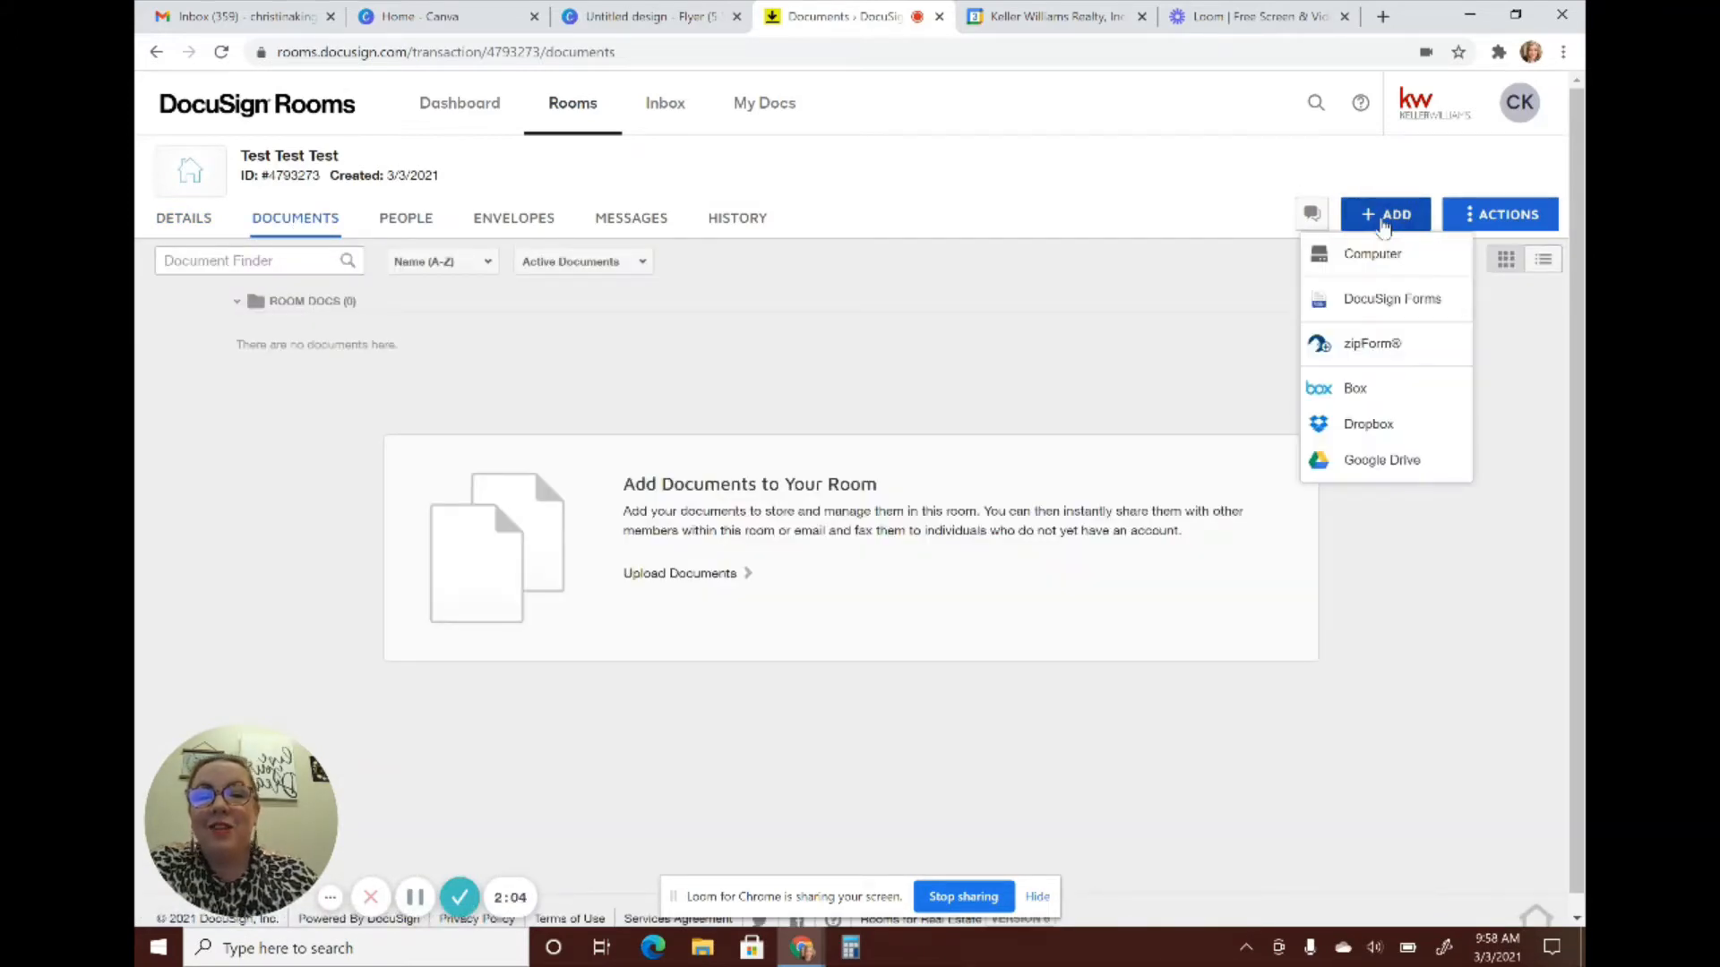
click(1378, 305)
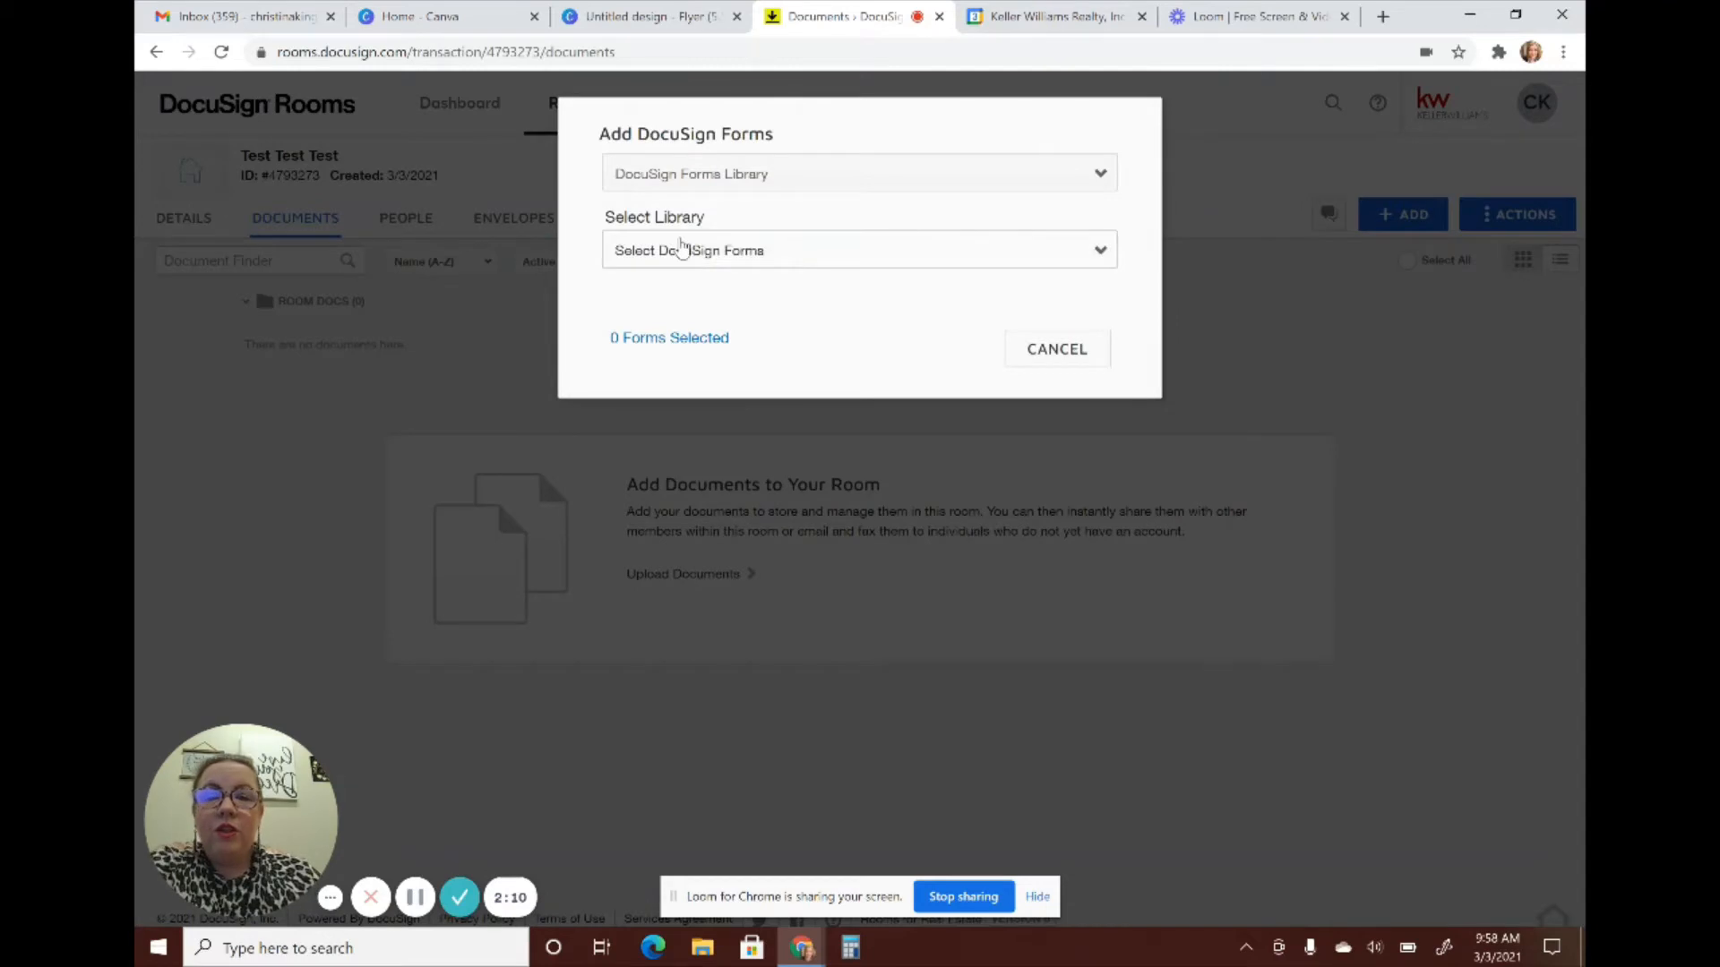
Search the TXR - Texas Association of Realtors library for 'seller'' and add Seller's Disclosure Notice
click(658, 253)
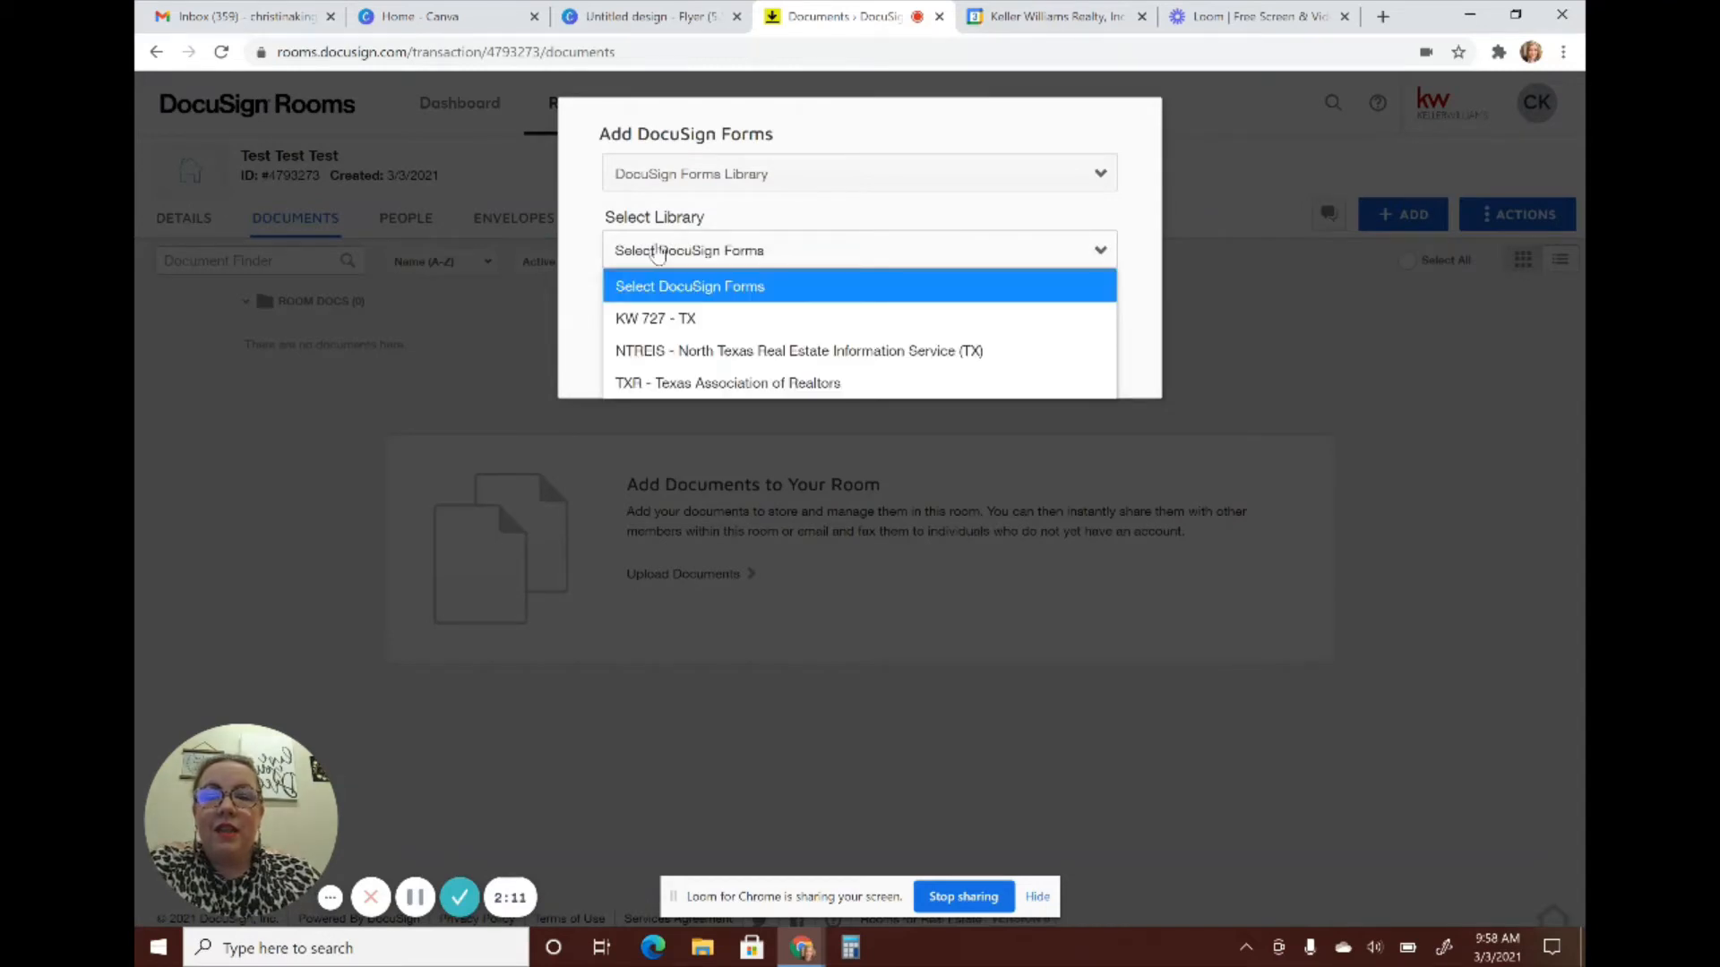
click(661, 384)
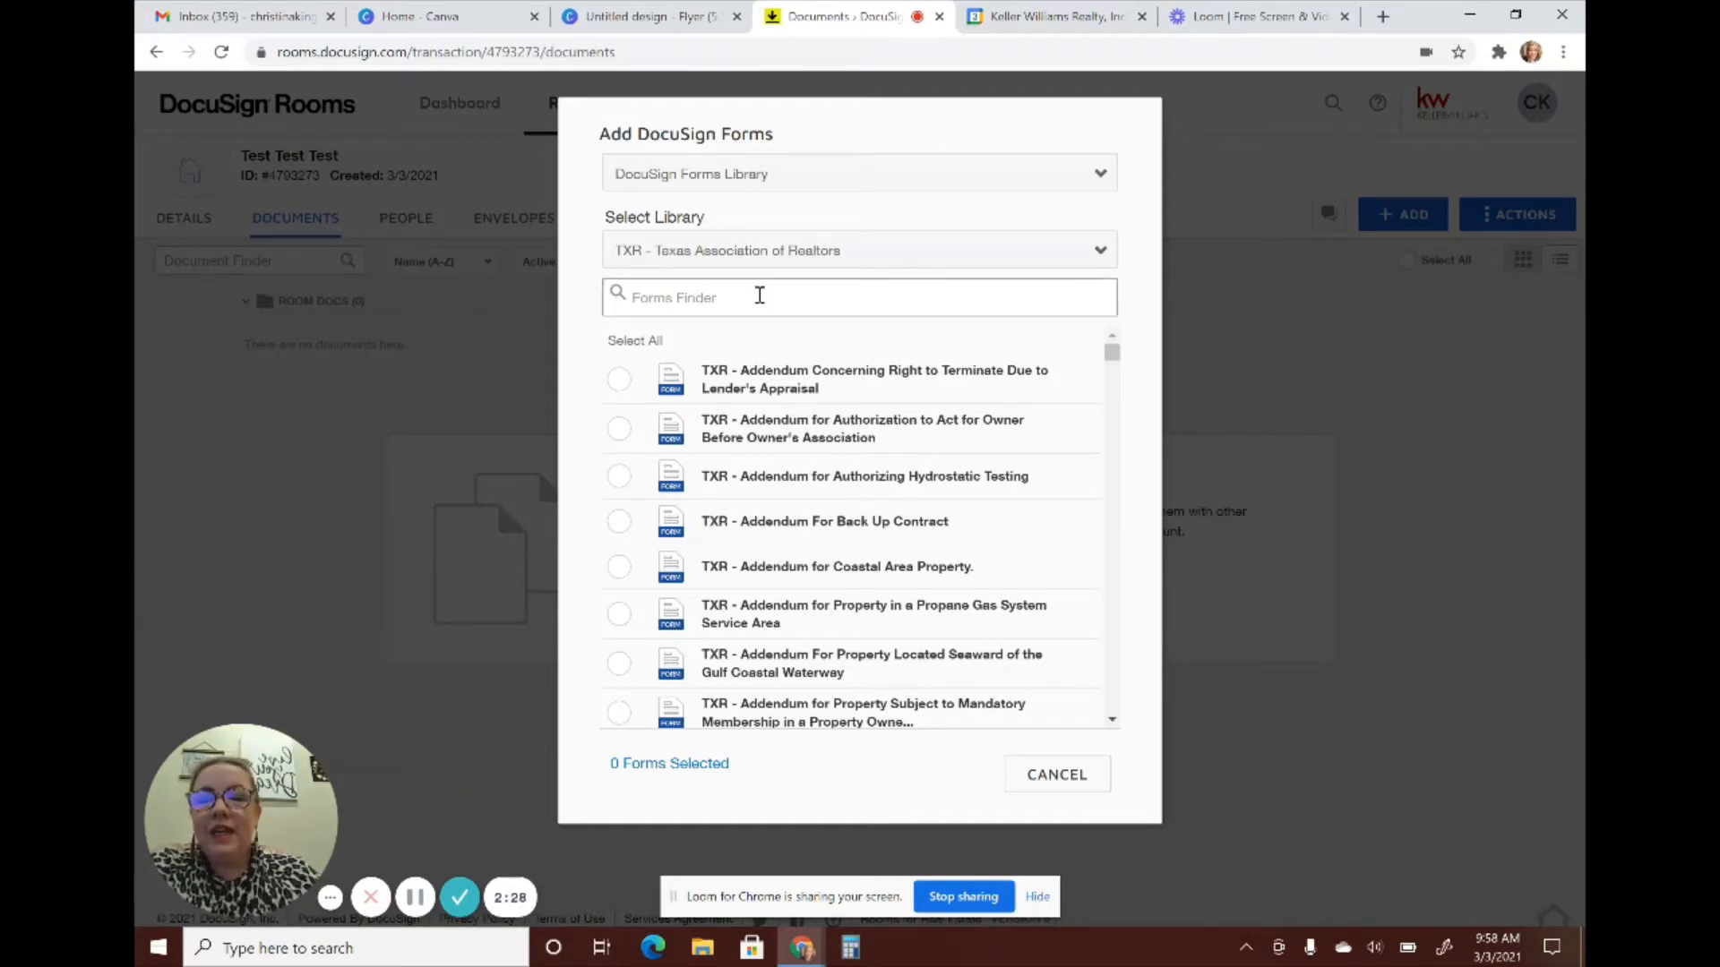
text(seller's)
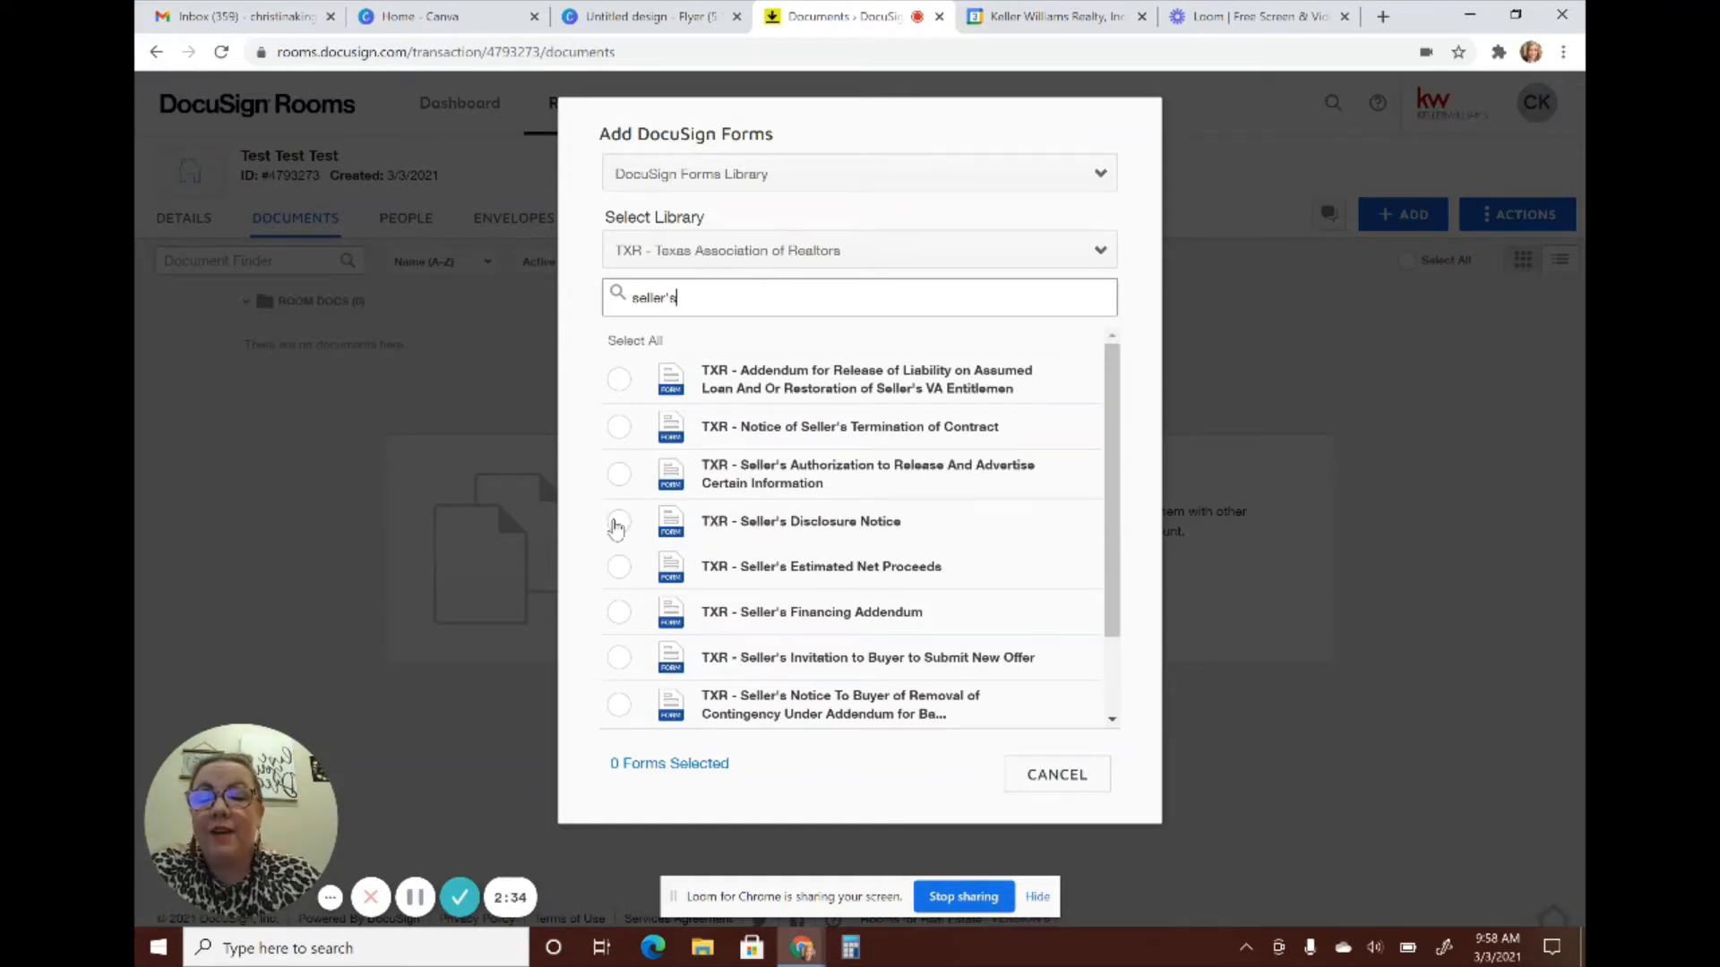
click(617, 524)
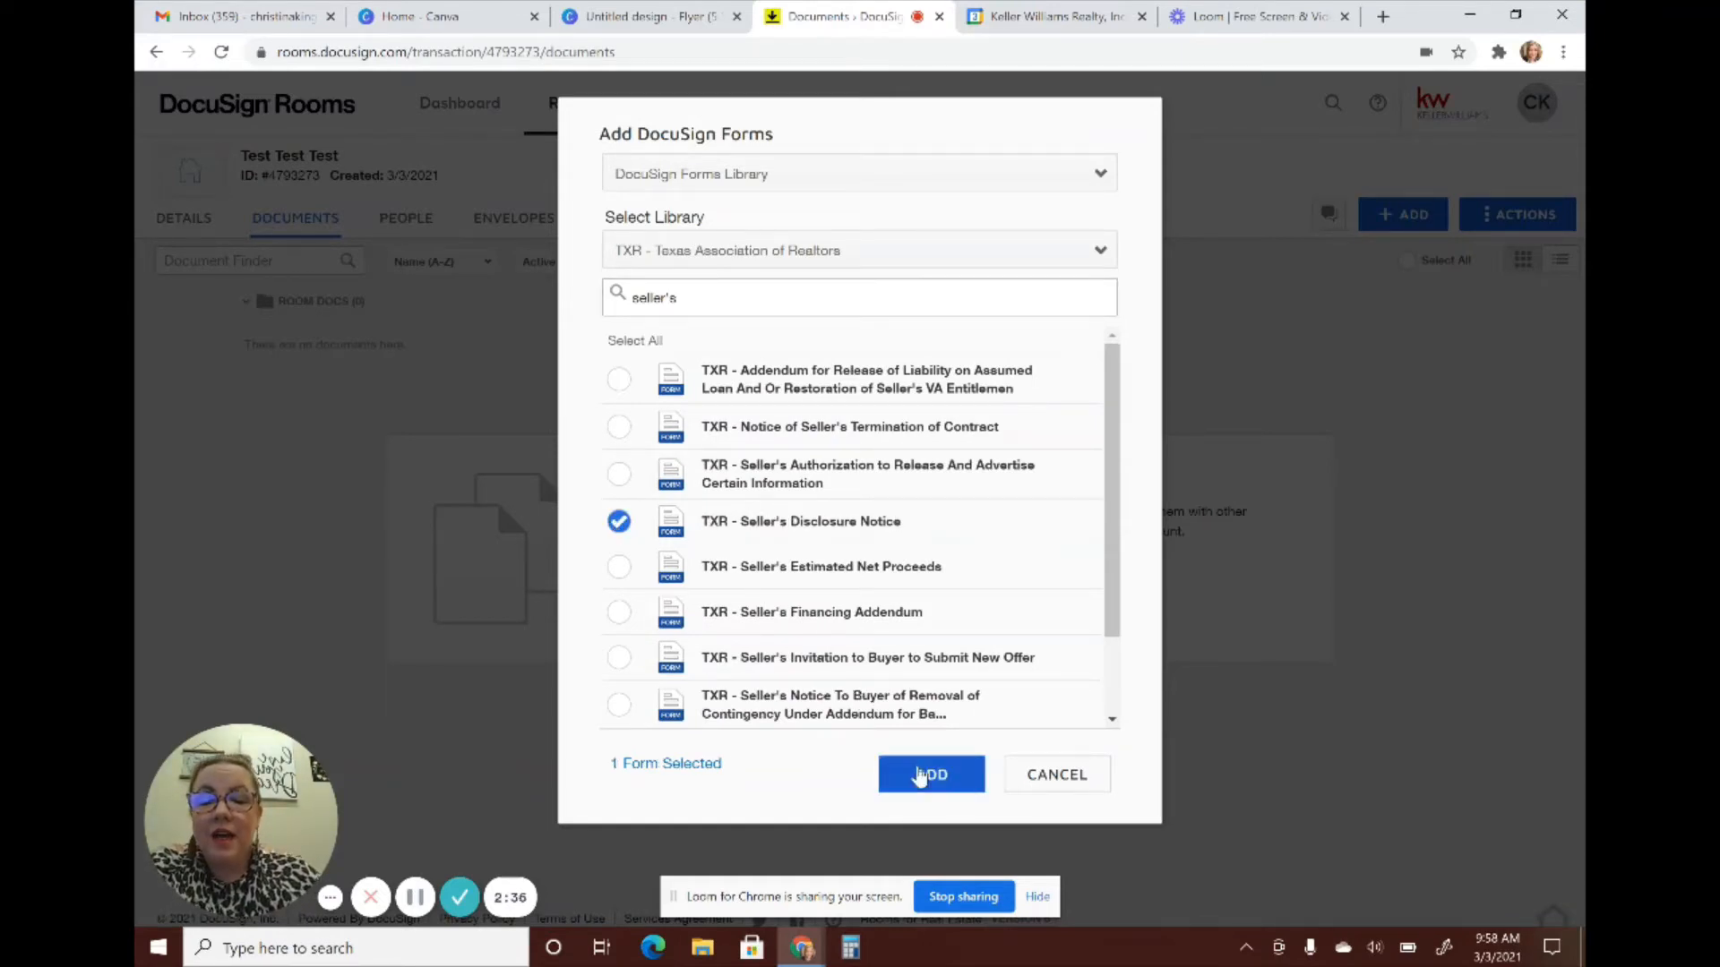
click(931, 775)
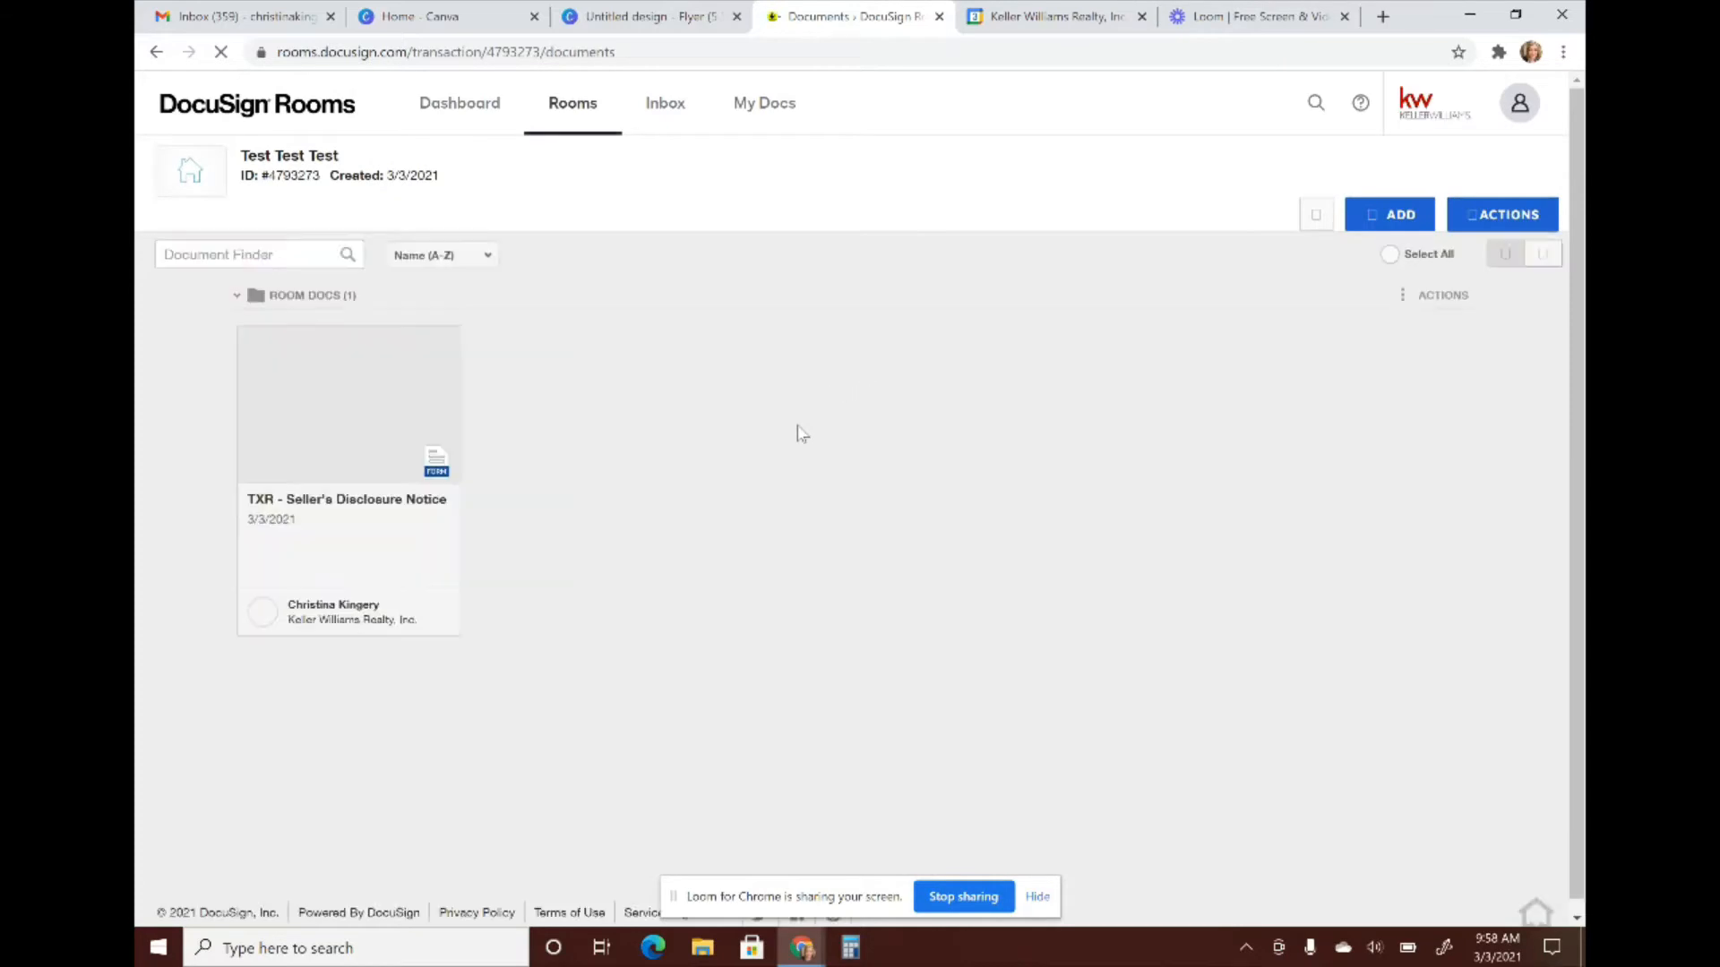
Open the TXR - Seller's Disclosure Notice document in the form editor
click(358, 432)
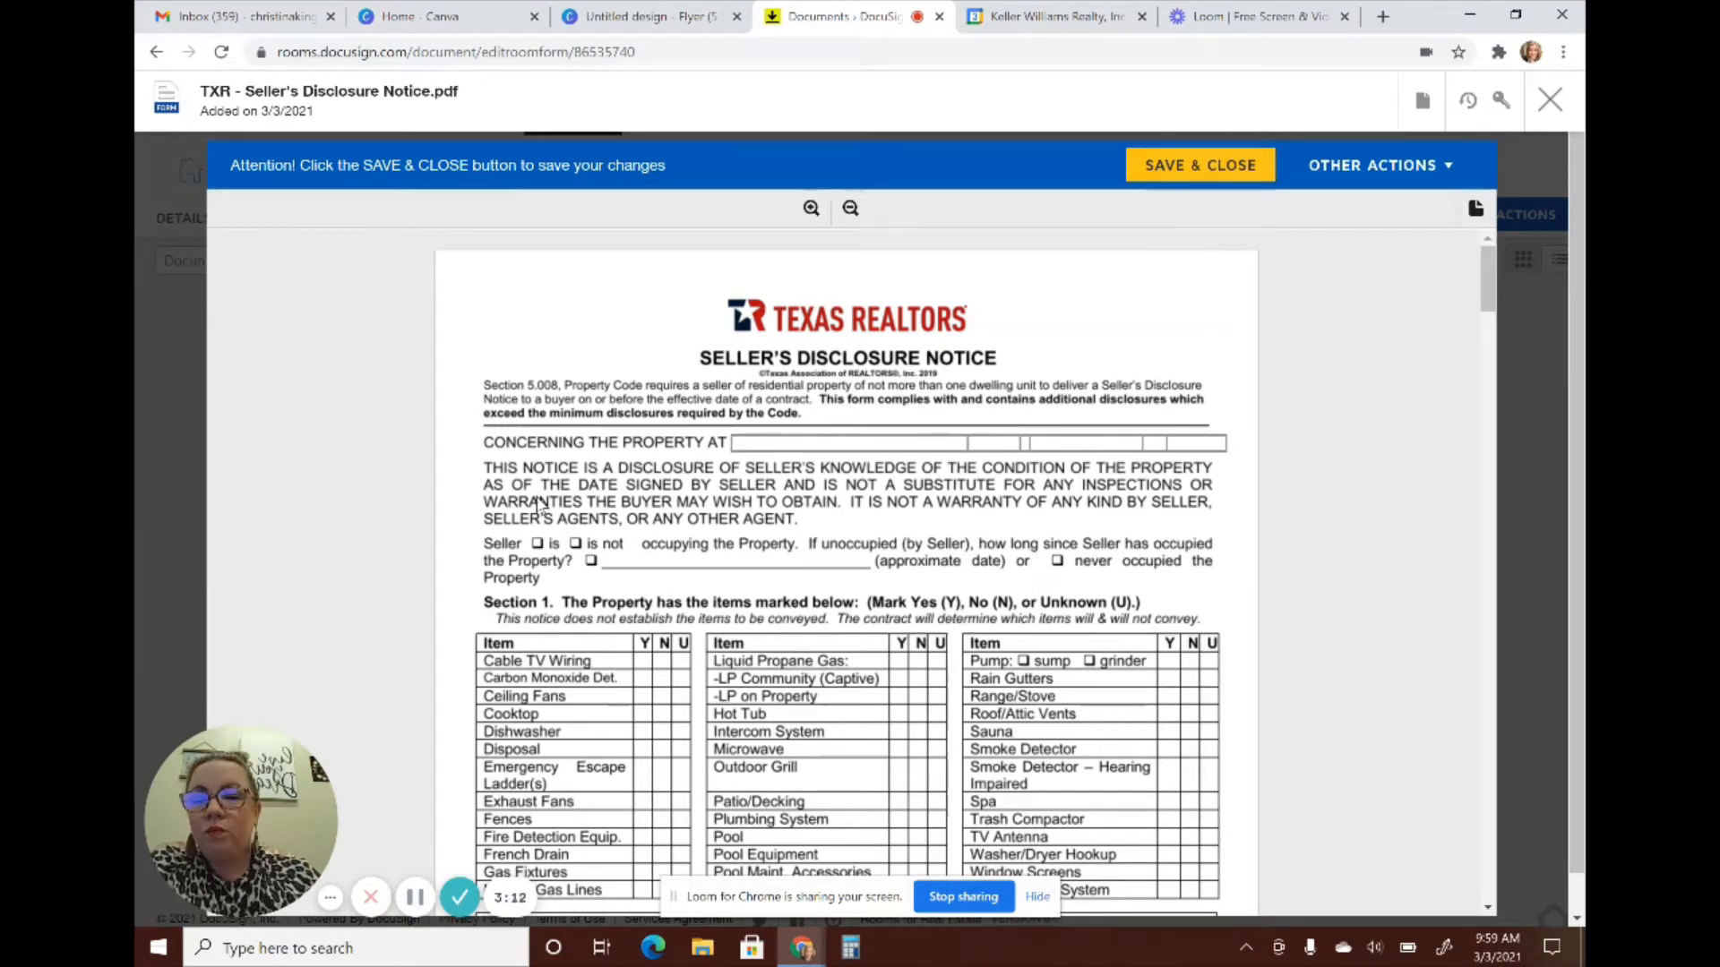
Enter property address 123 Main Street, Burleson TX 76148, save, and reopen to verify it
click(775, 442)
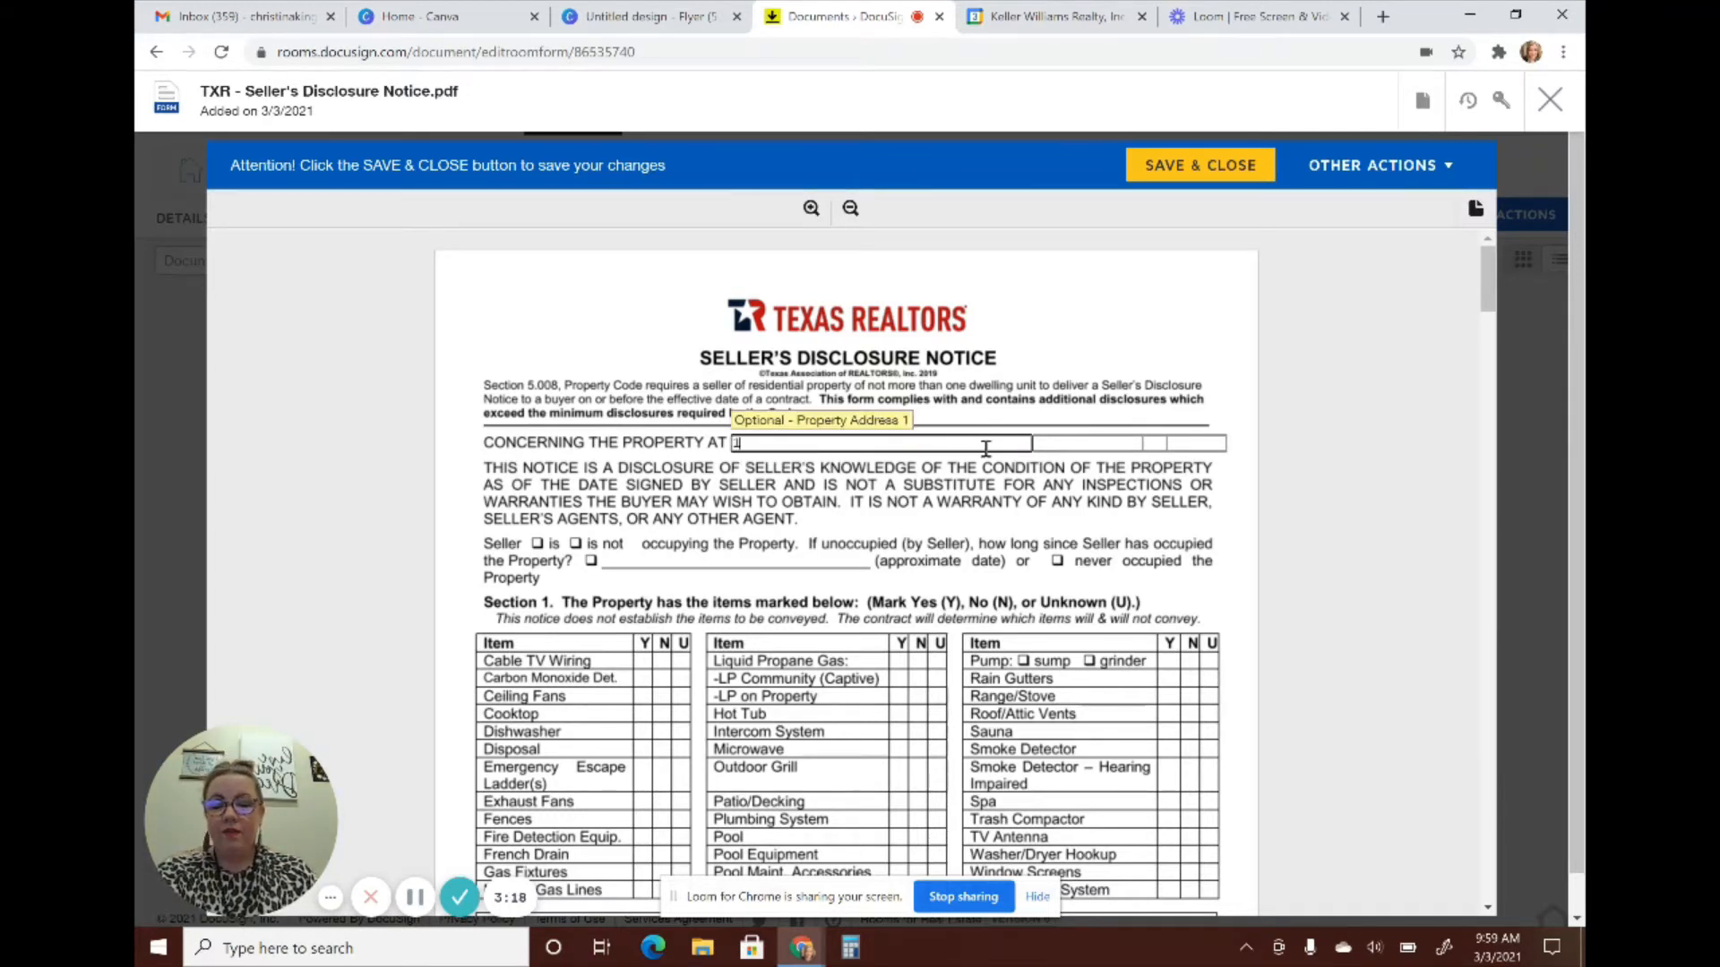
text(123 Main St)
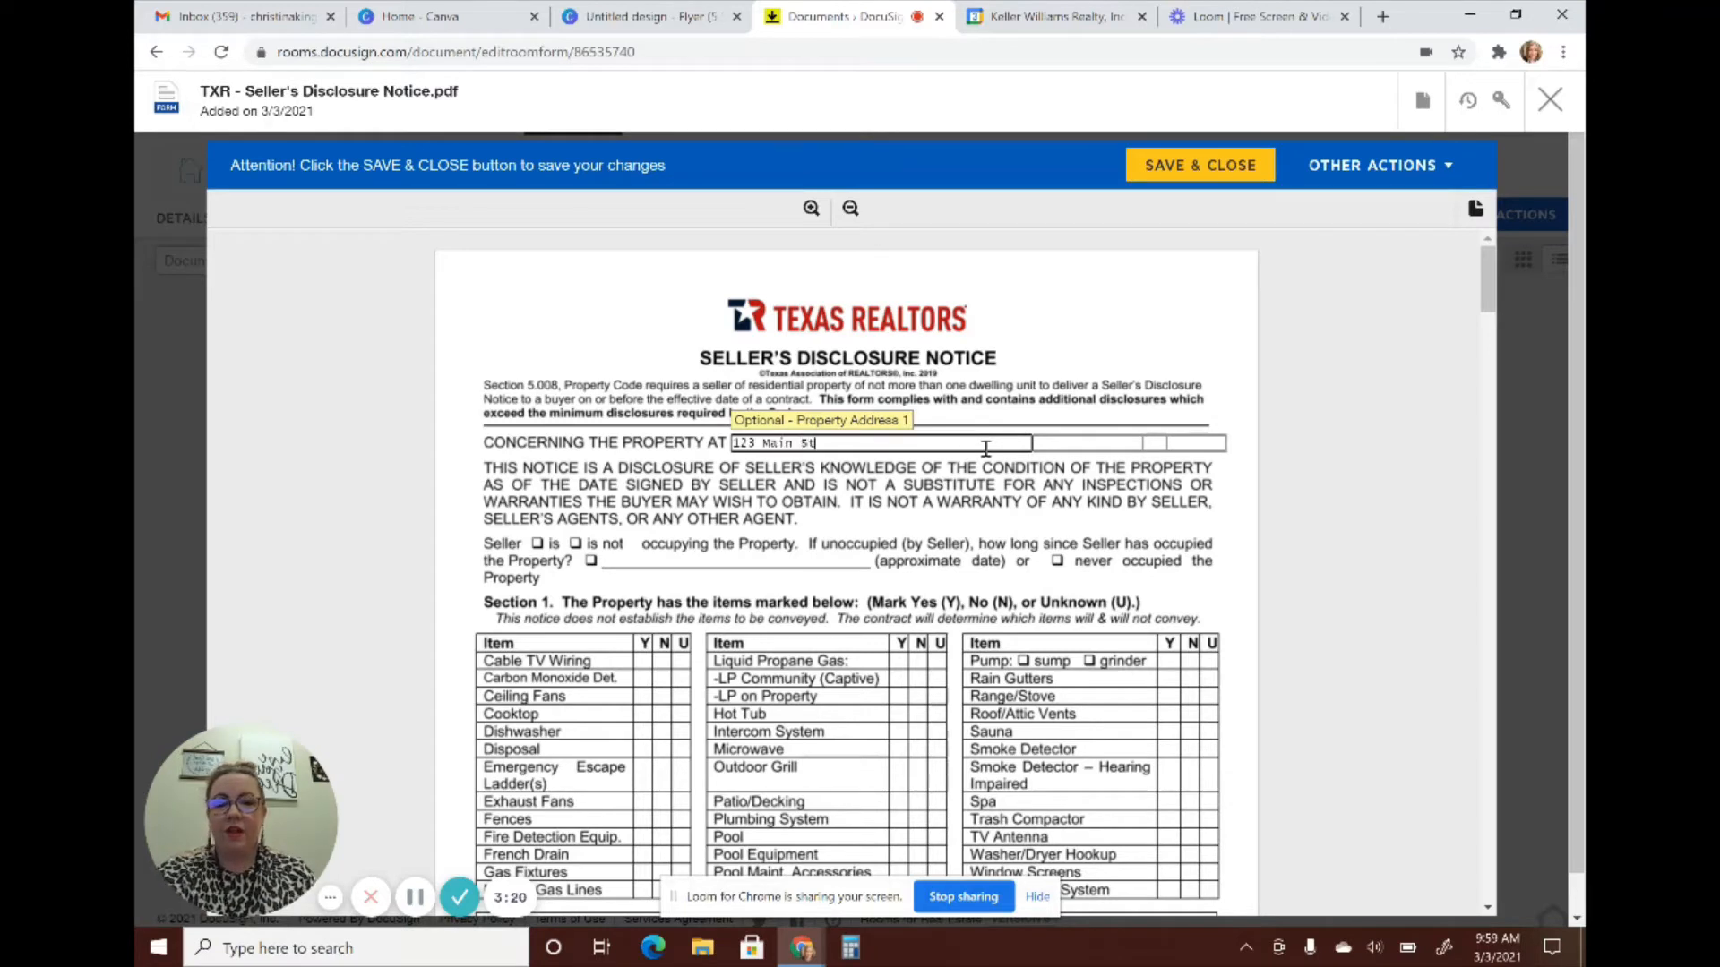
text(reet)
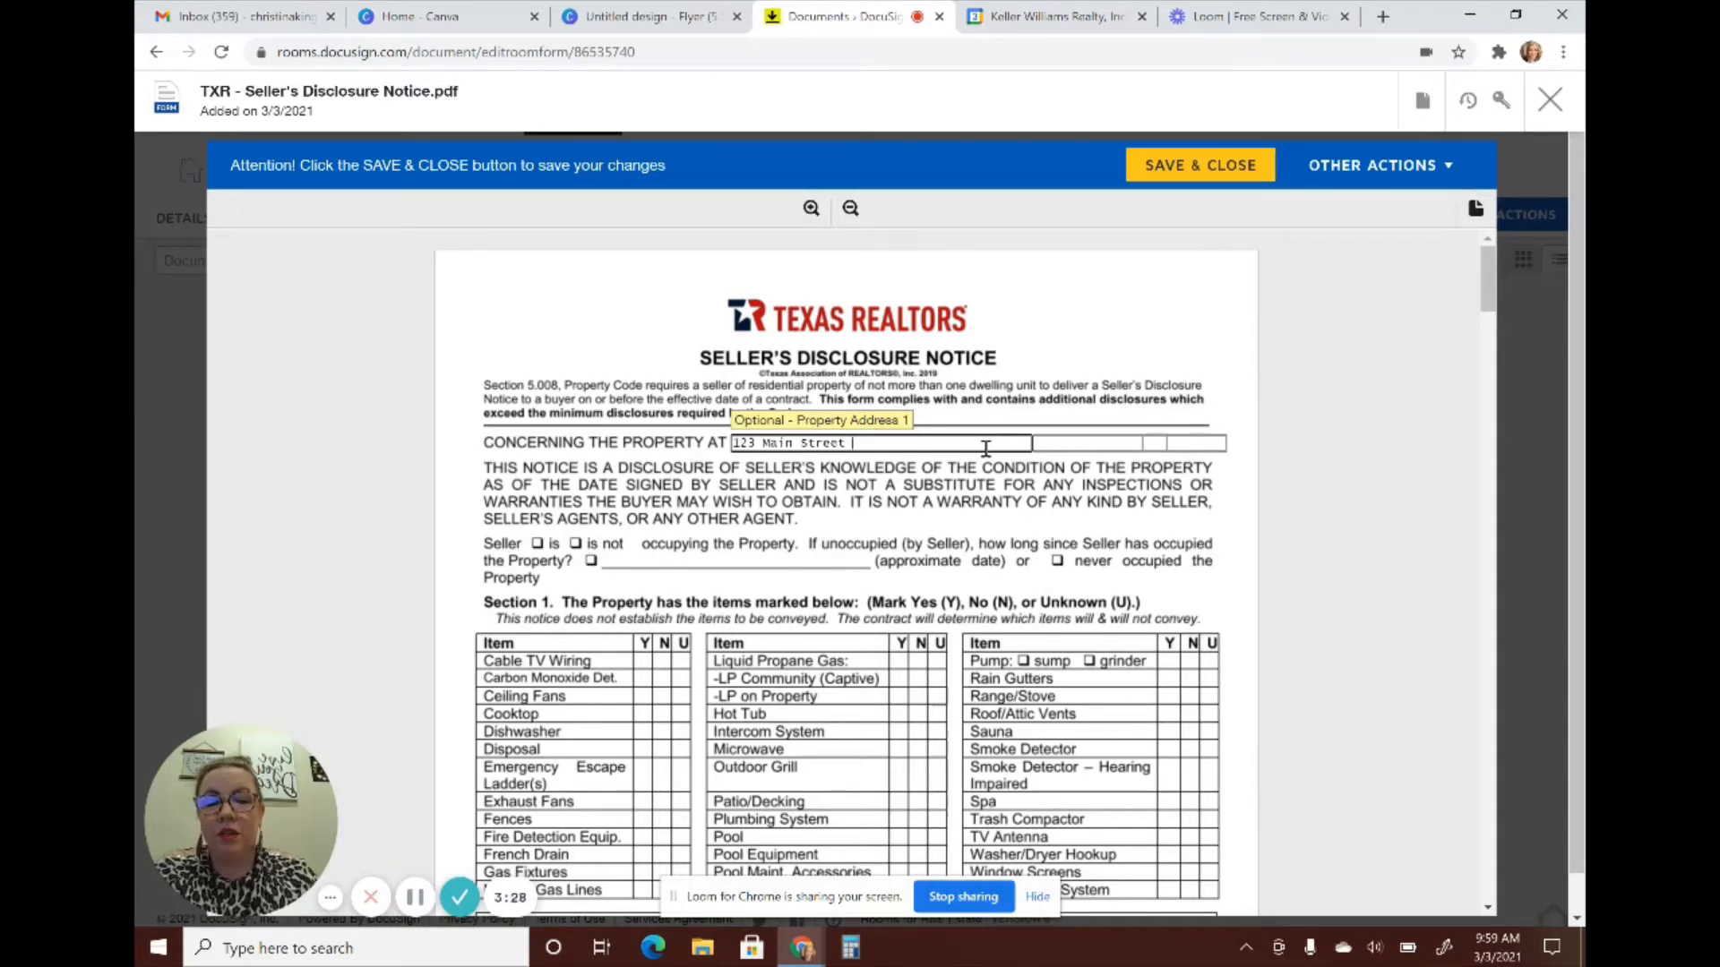
key(Tab)
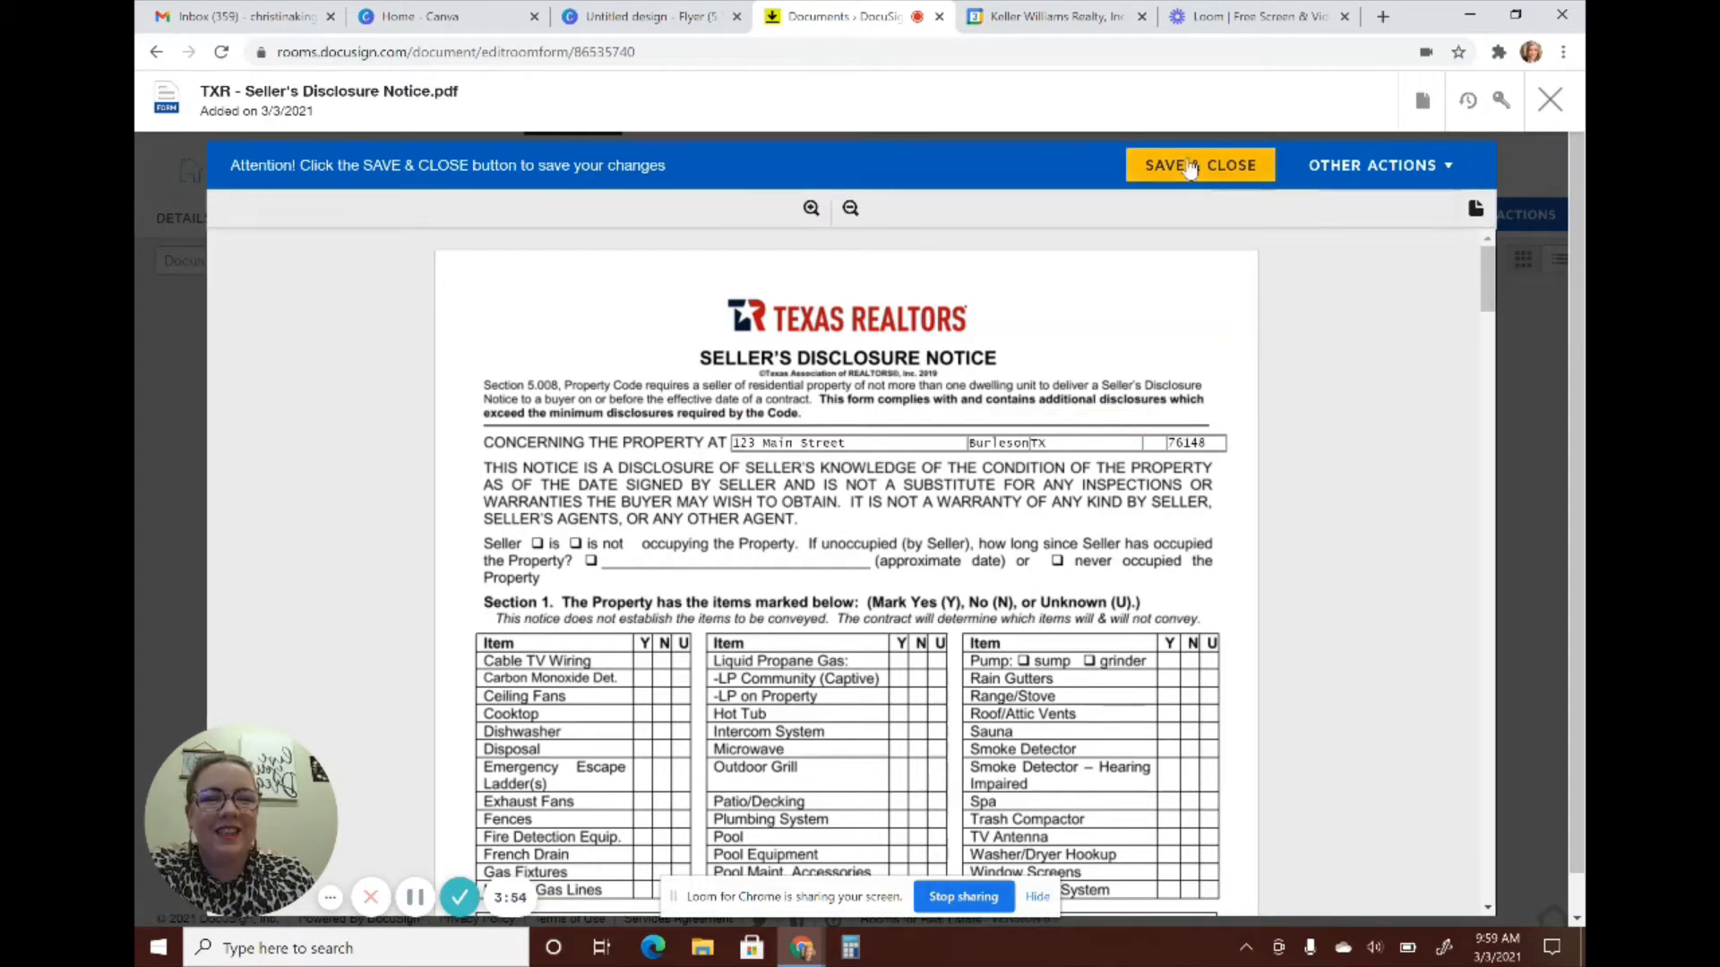
click(1186, 165)
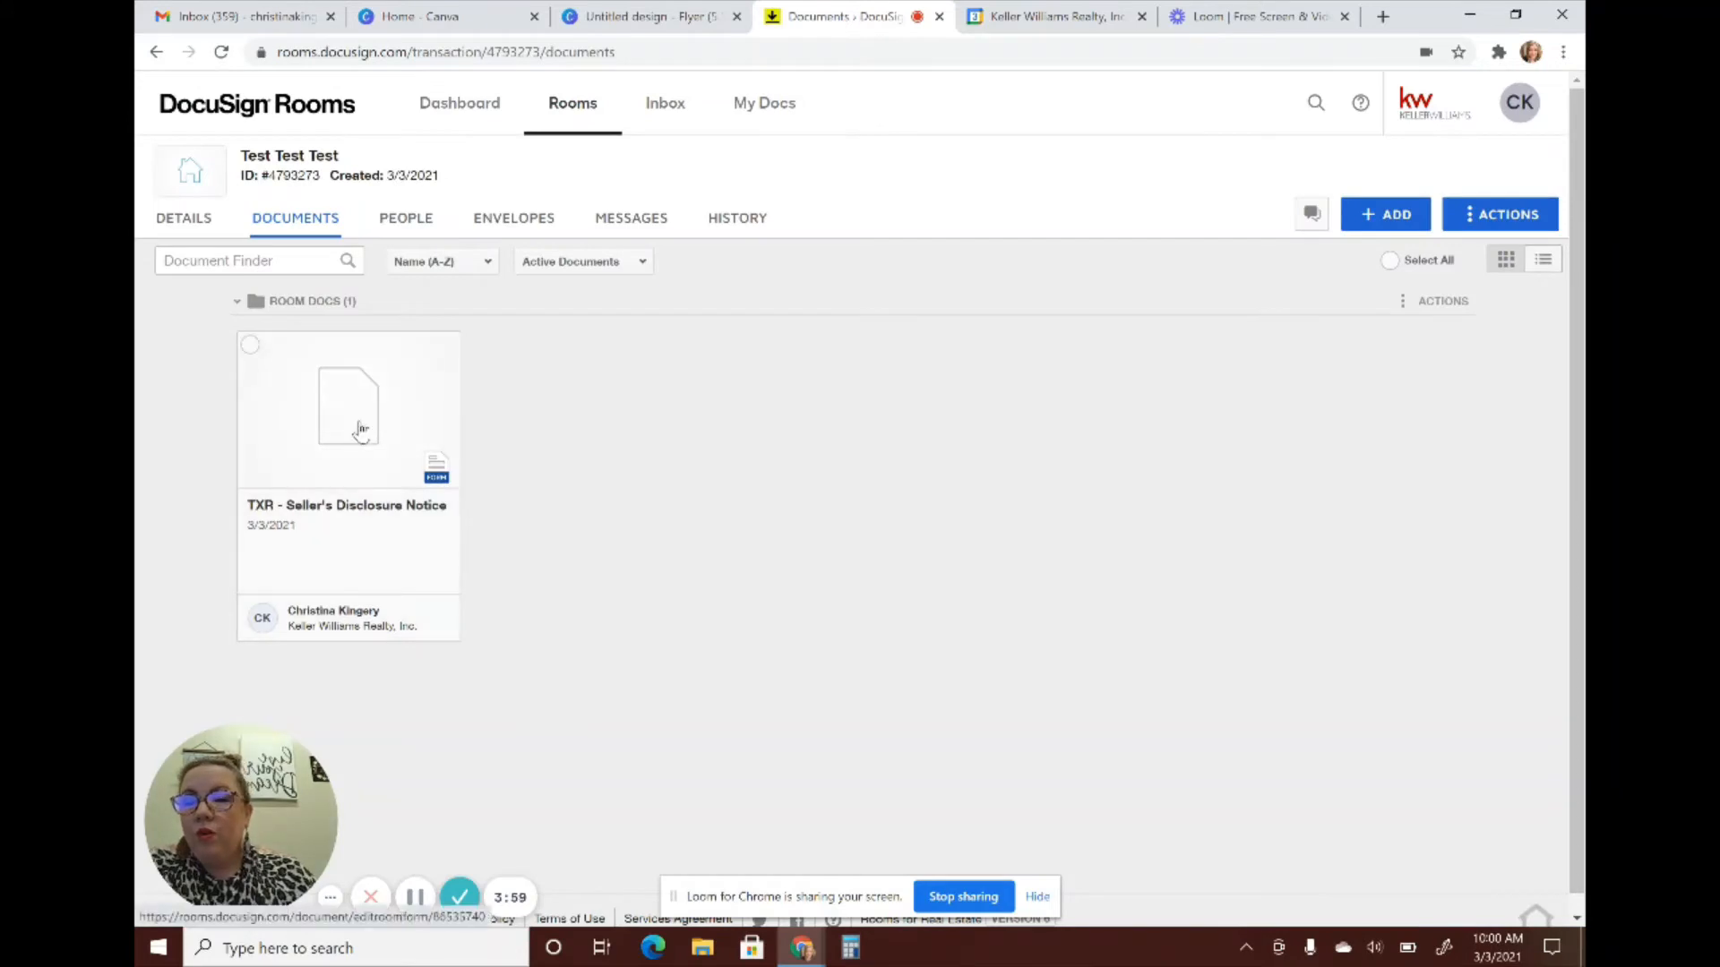
click(361, 431)
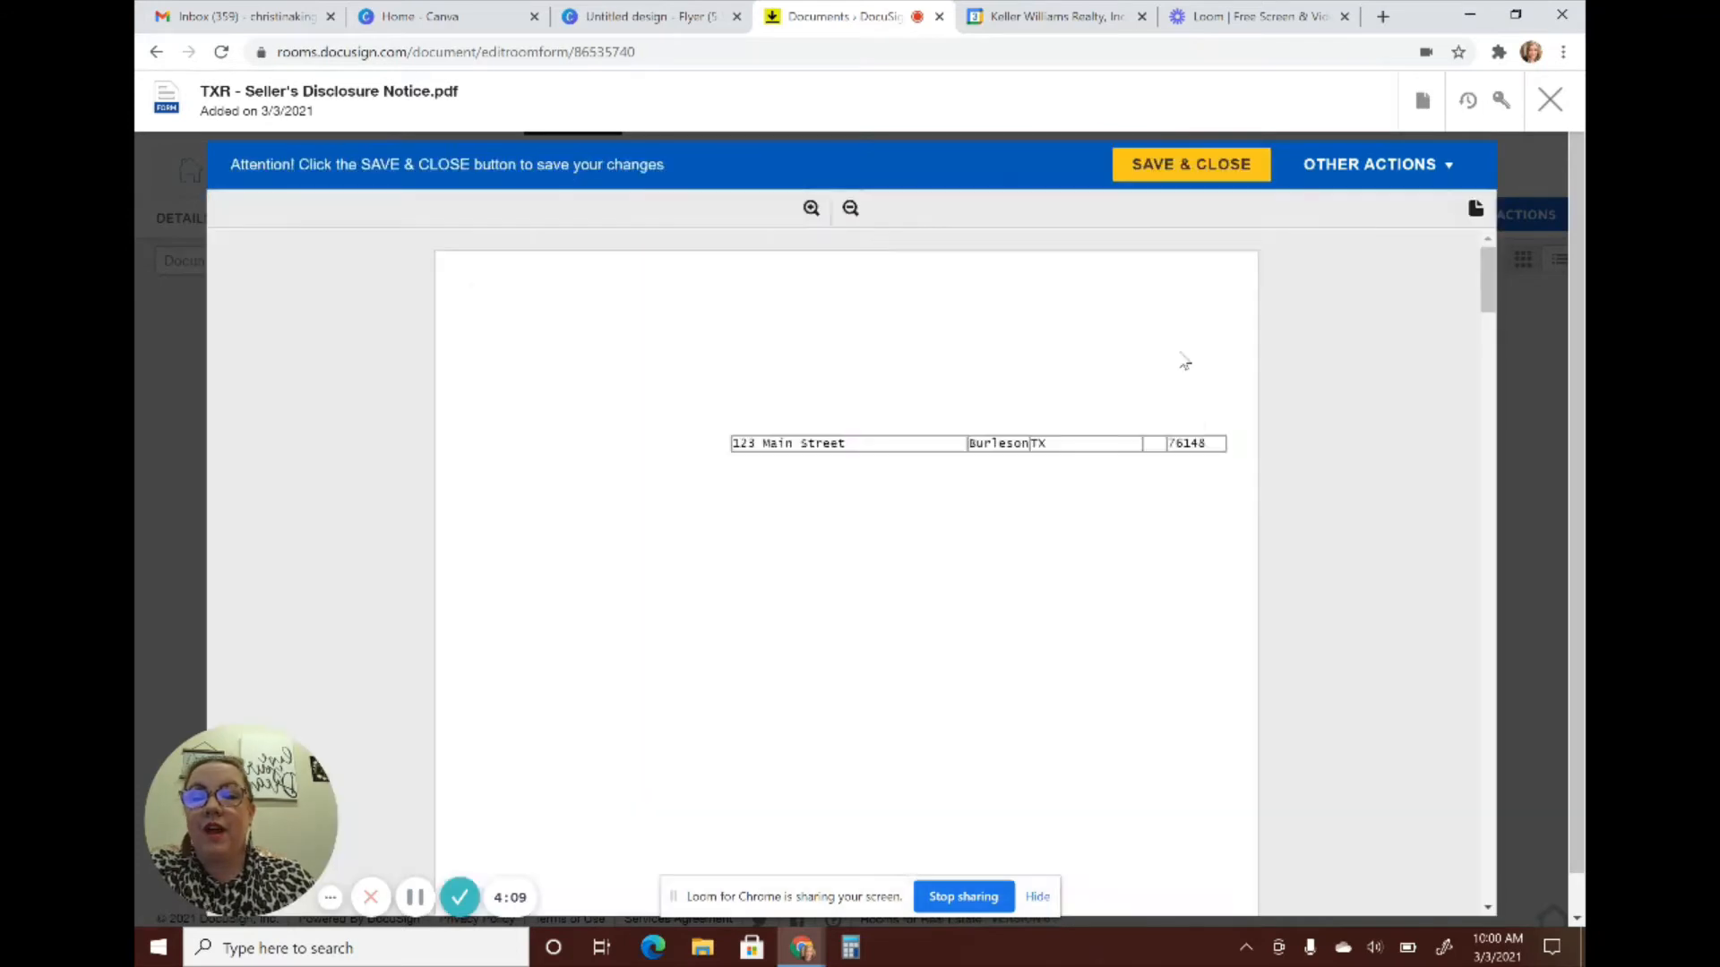
click(1192, 164)
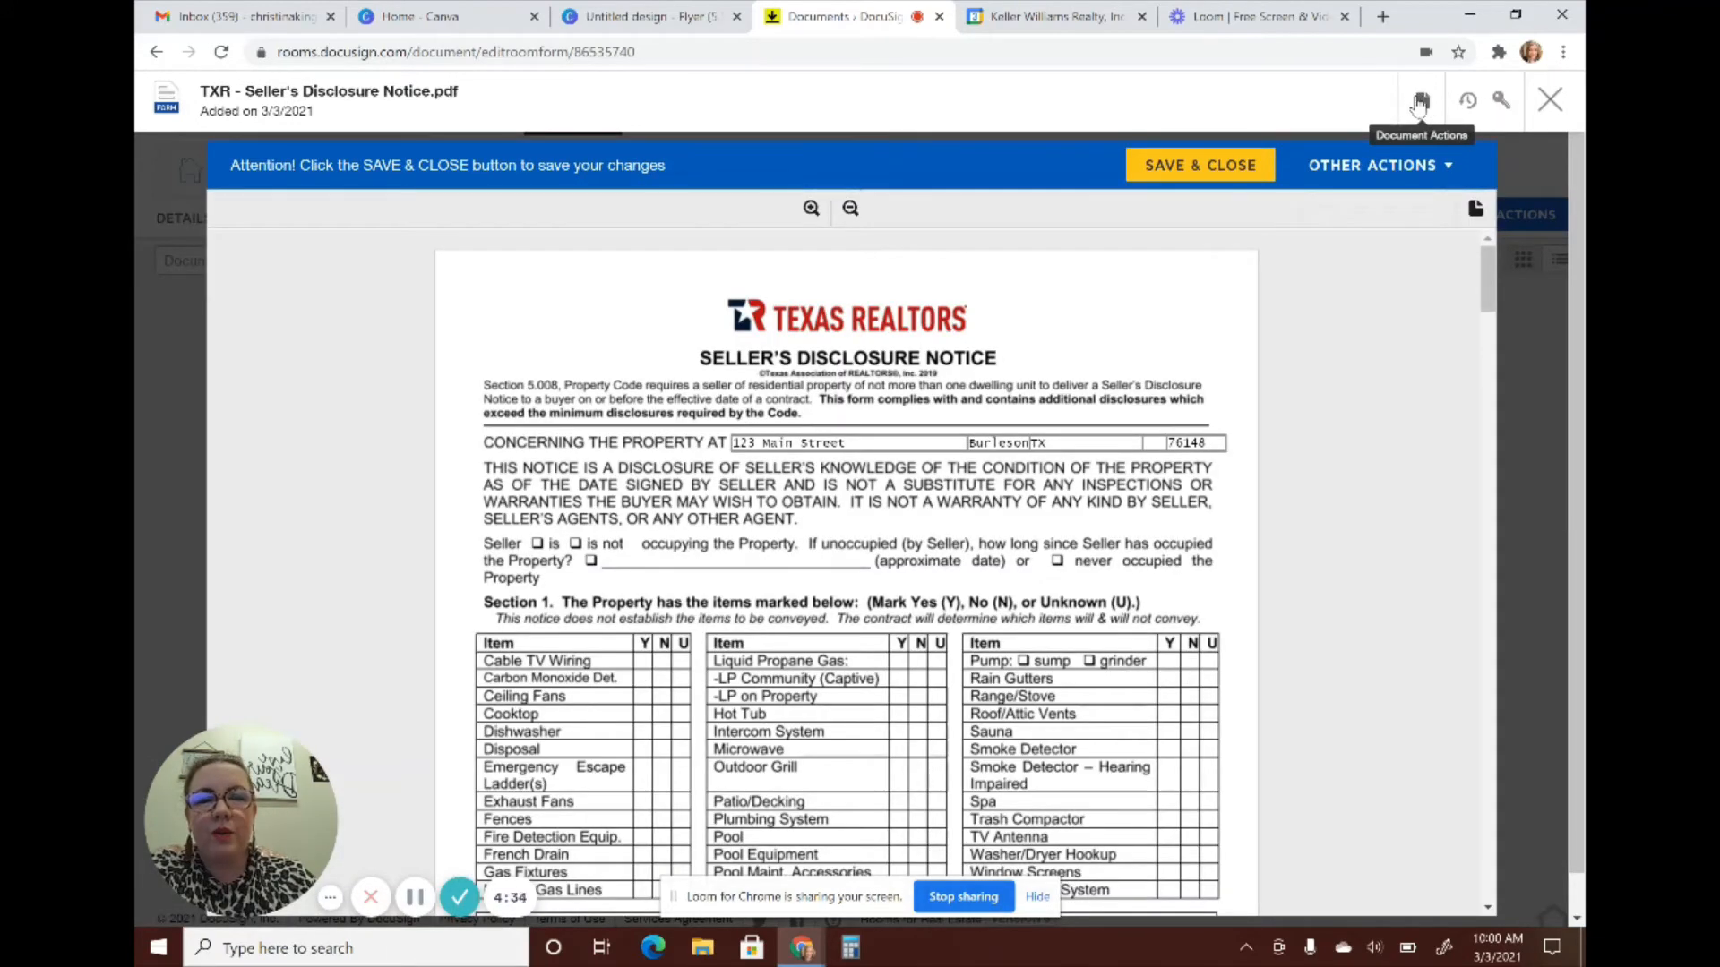
Create a 'Please DocuSign' envelope from the Seller's Disclosure Notice document
click(1420, 102)
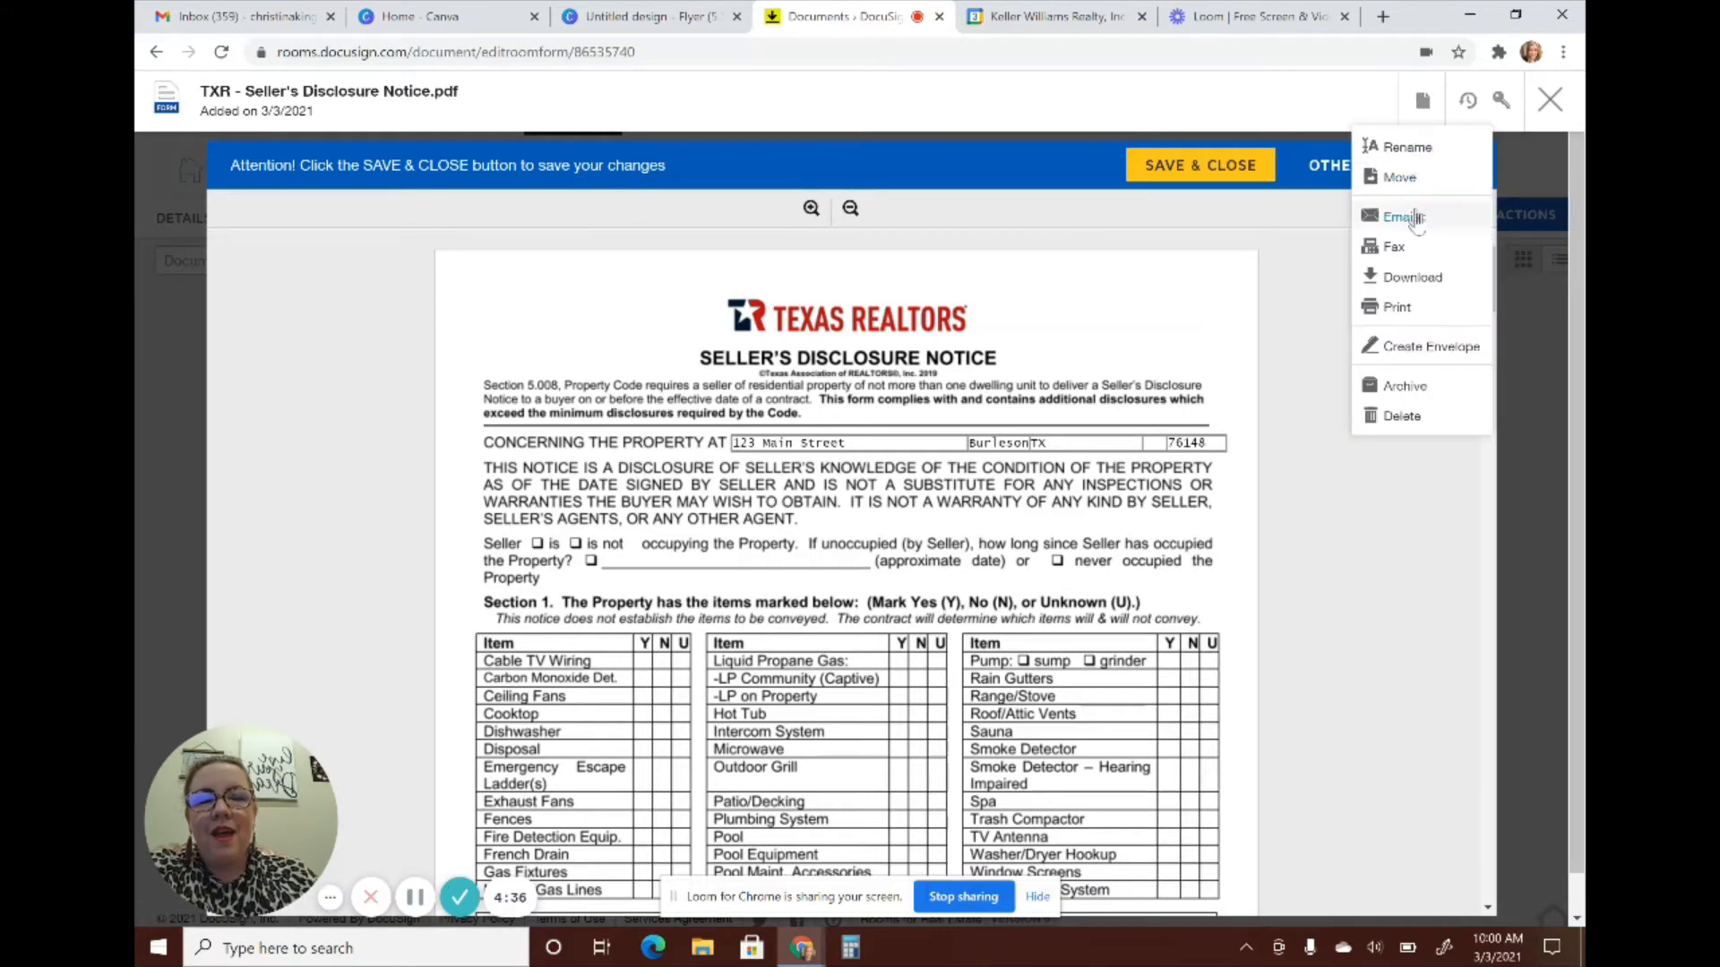
click(1414, 364)
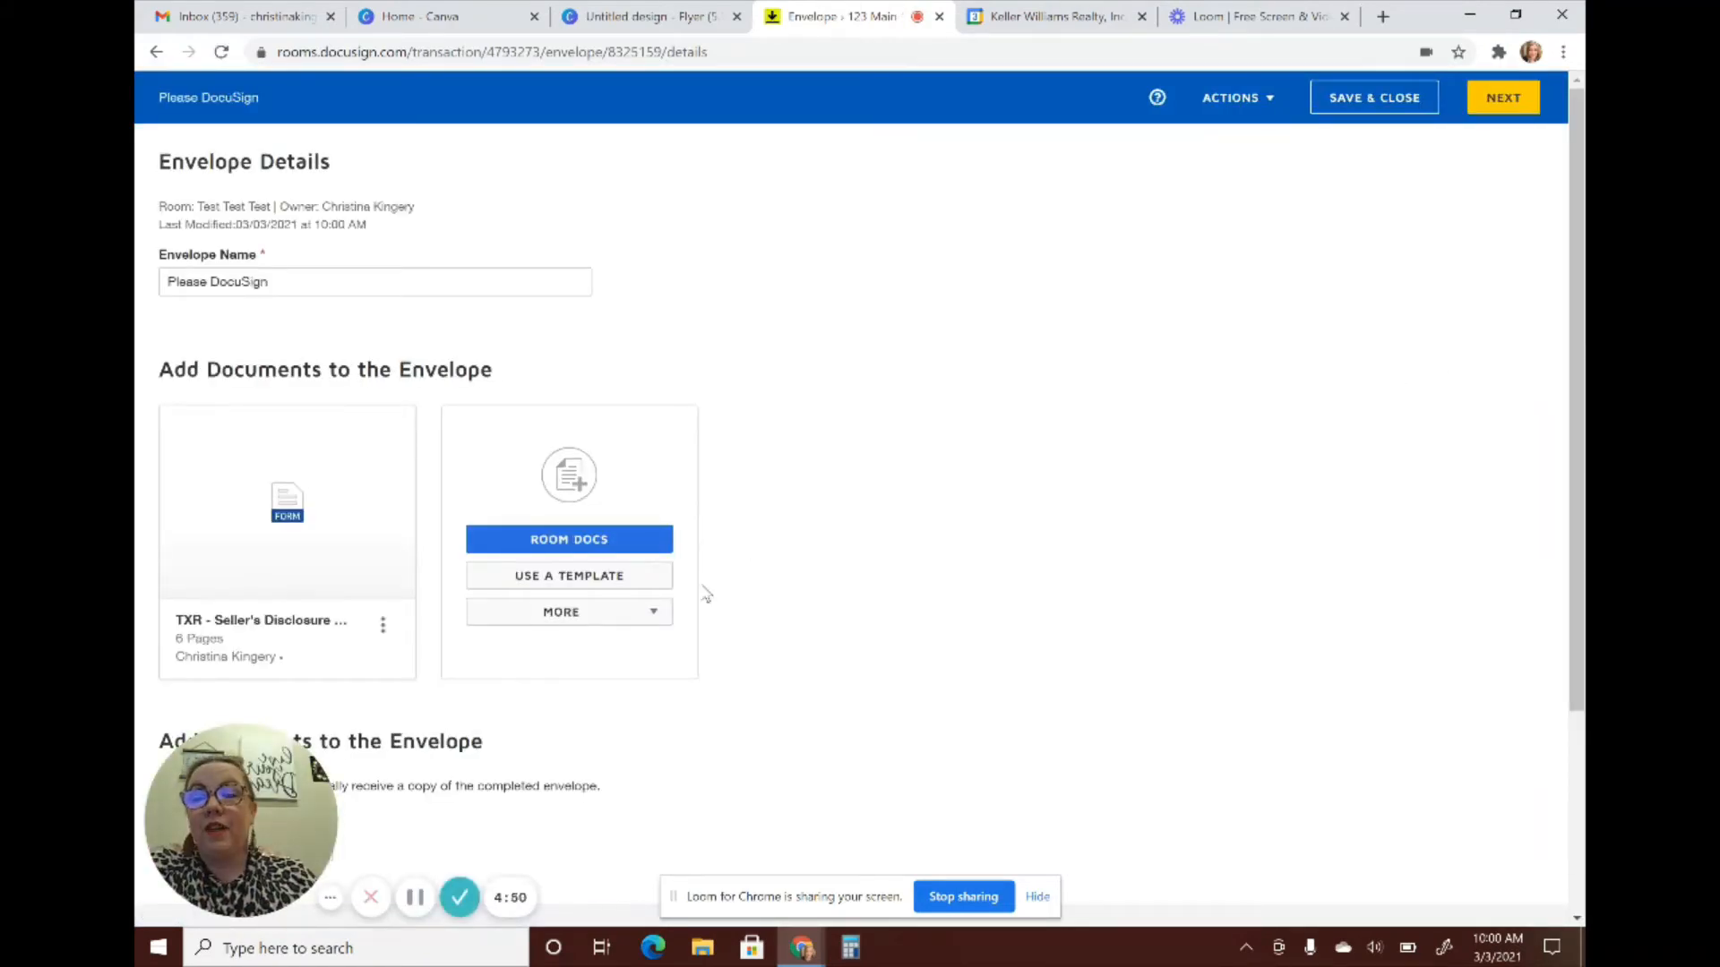
scroll(878, 501, down, 3)
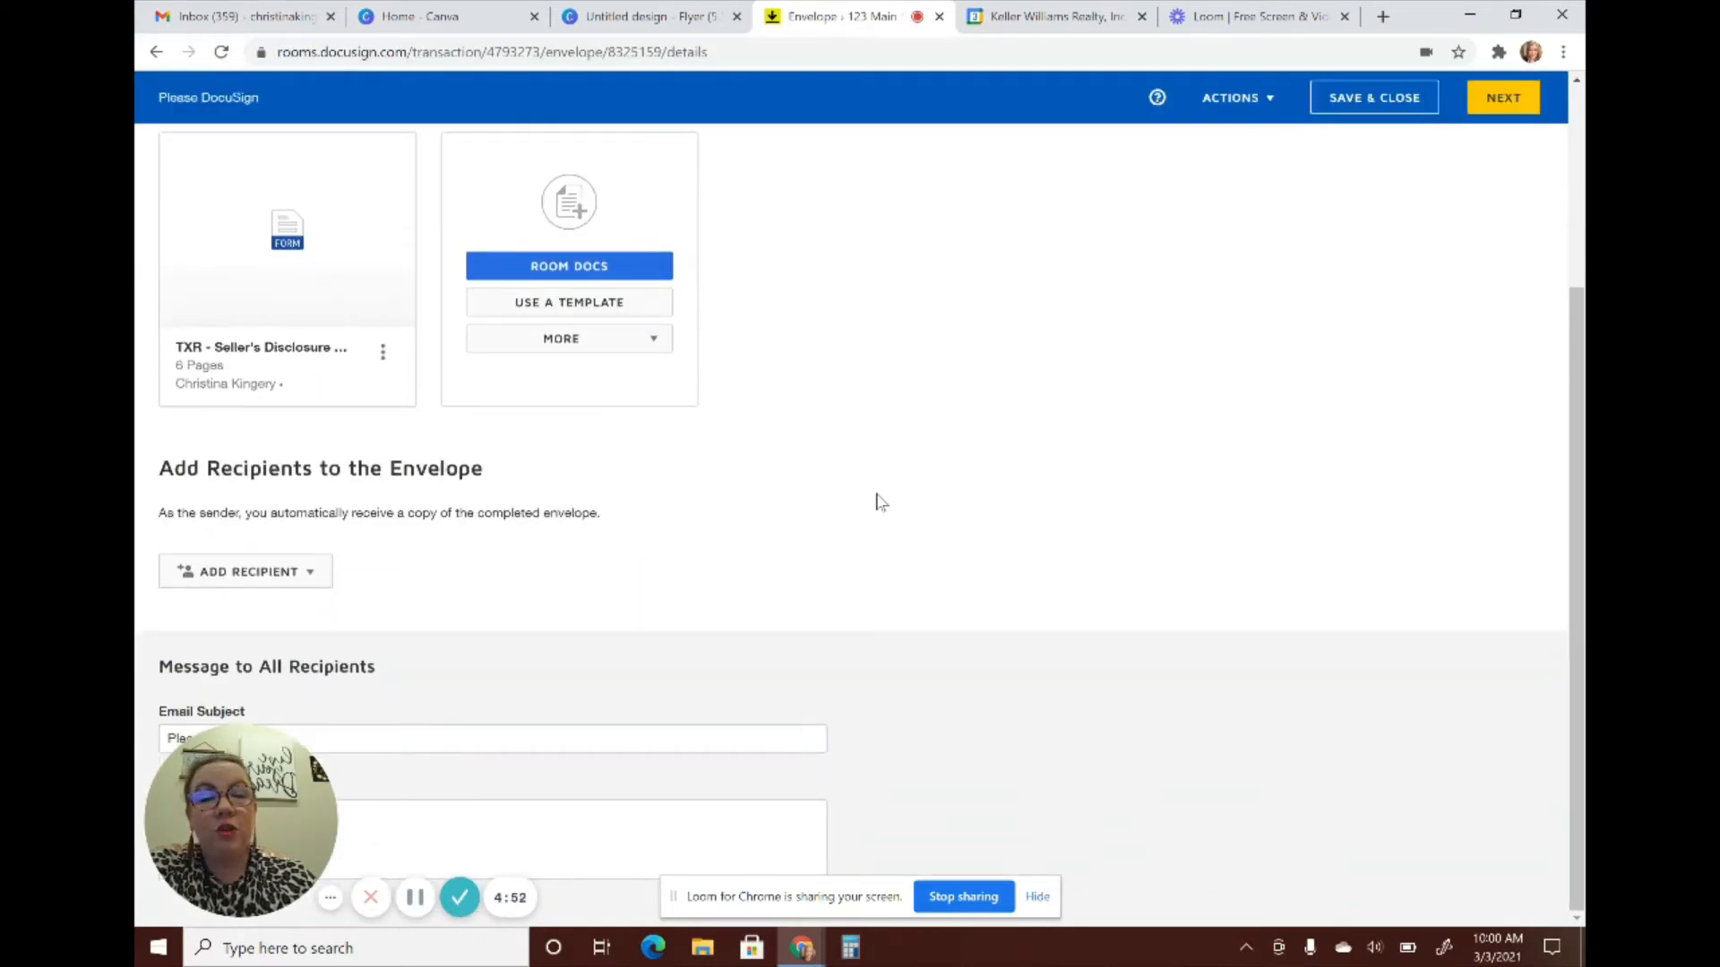
Add the pre-tagged Seller One role as a signer, assigned to the agent's own account
click(274, 578)
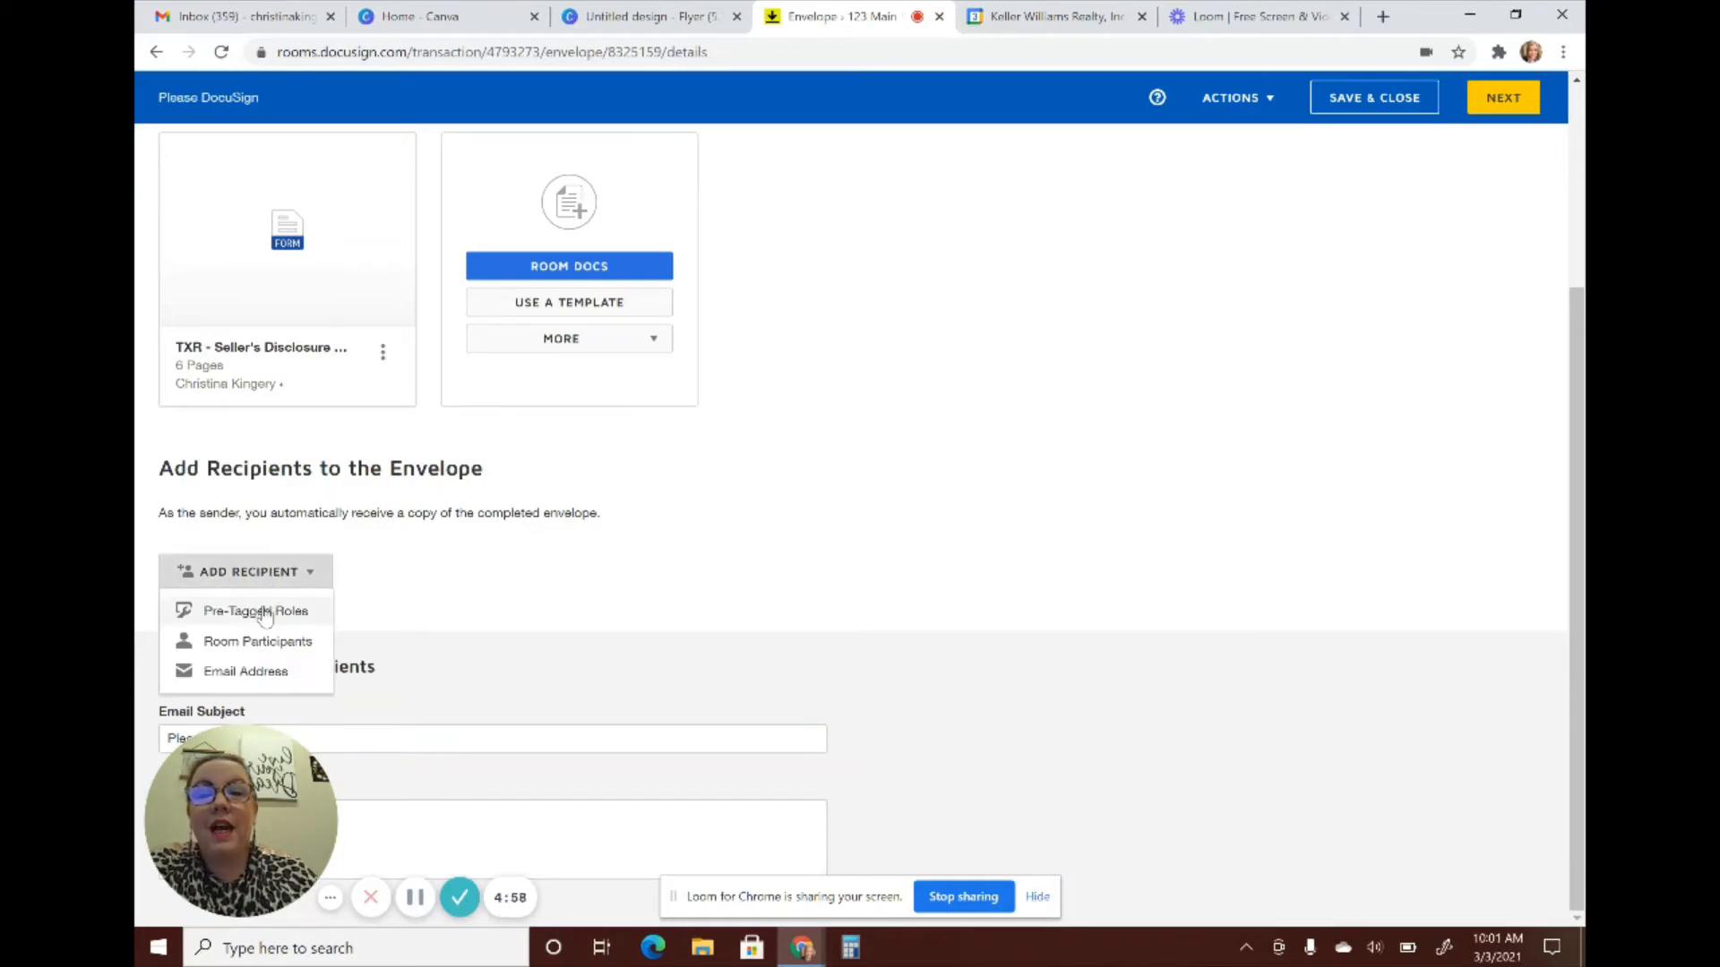
click(264, 612)
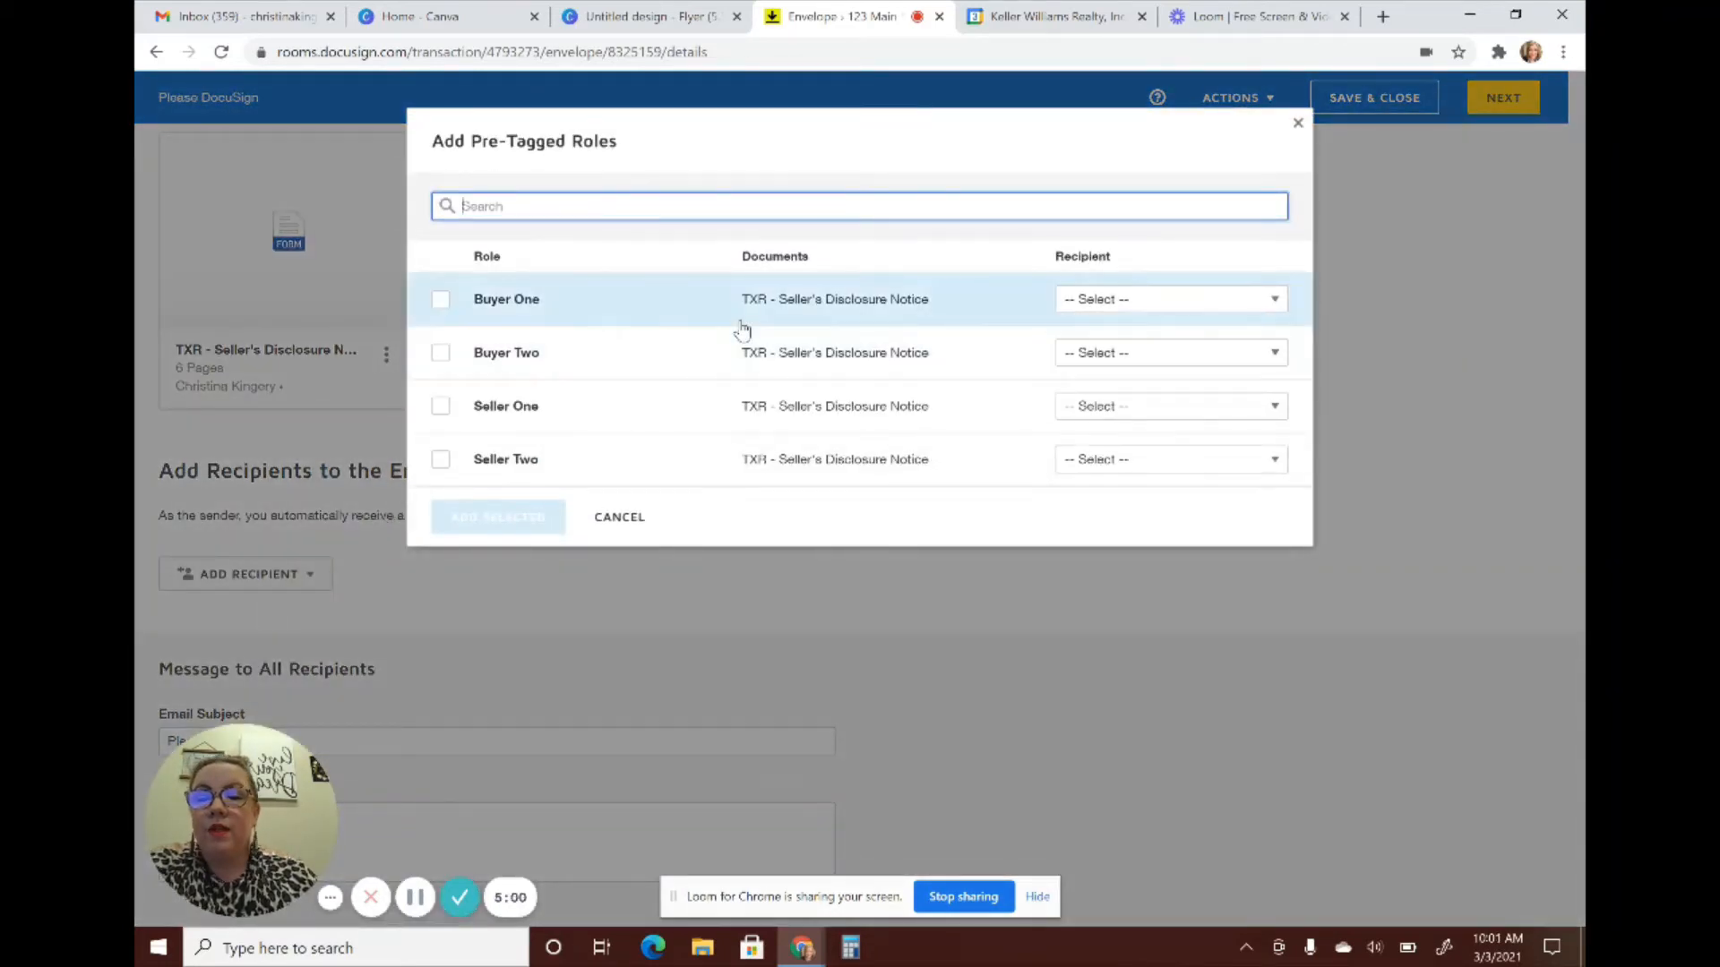
click(441, 408)
click(1130, 408)
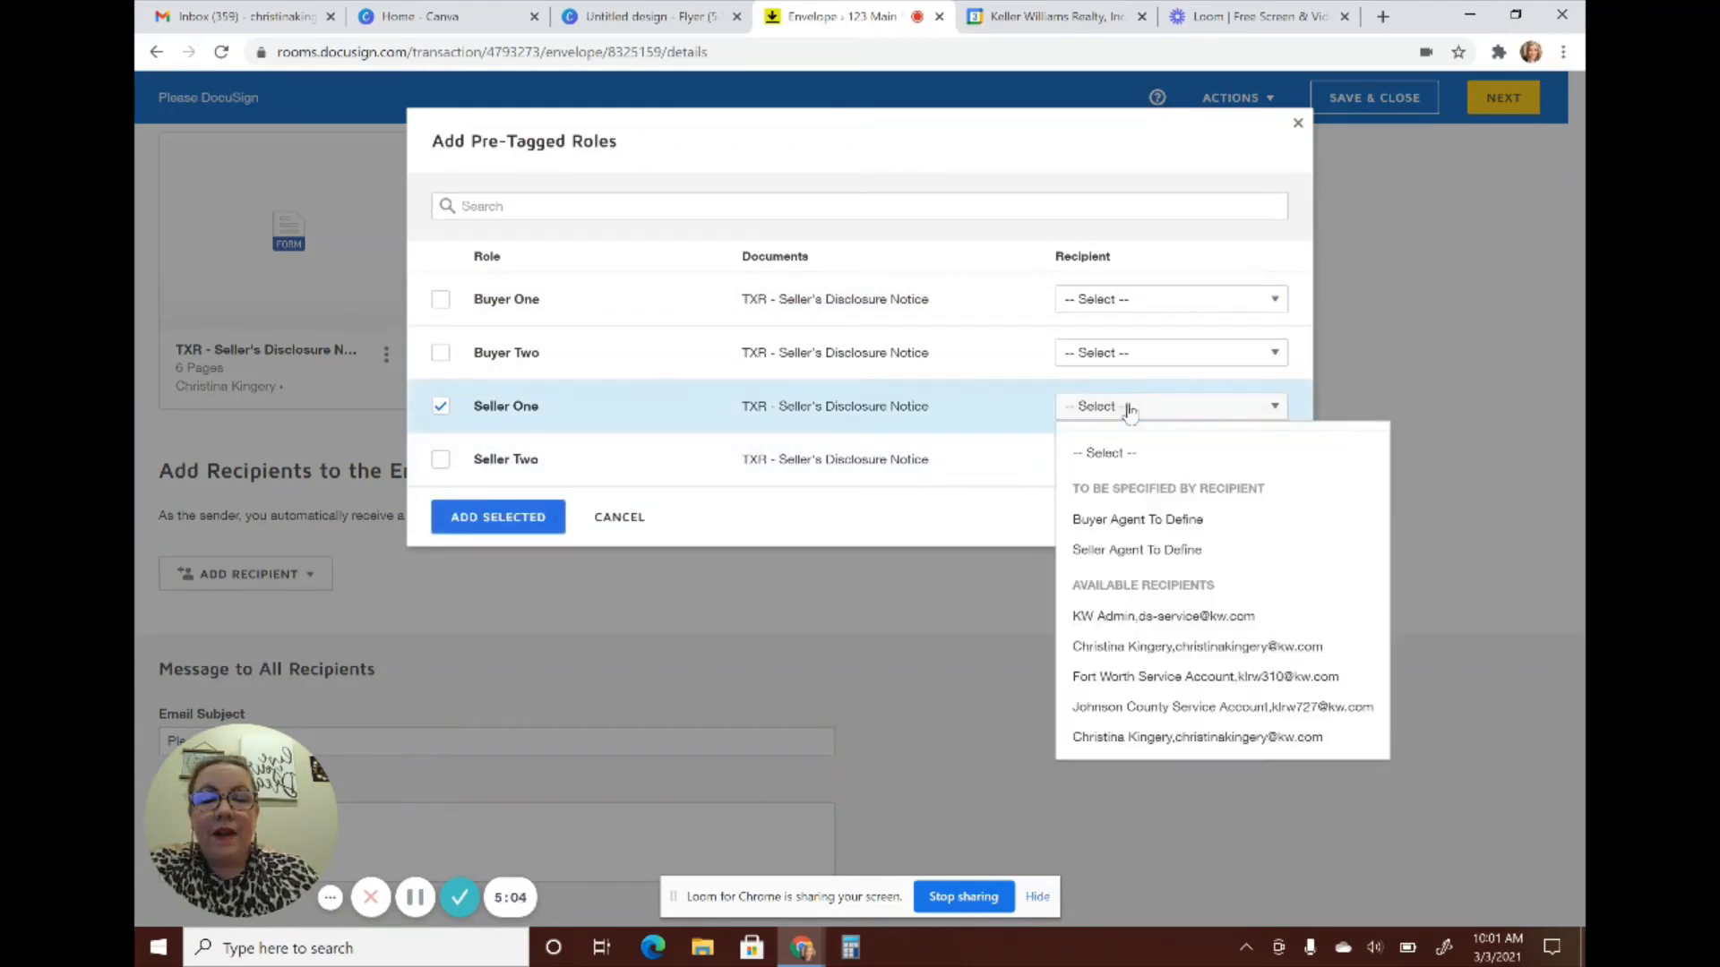
click(1164, 738)
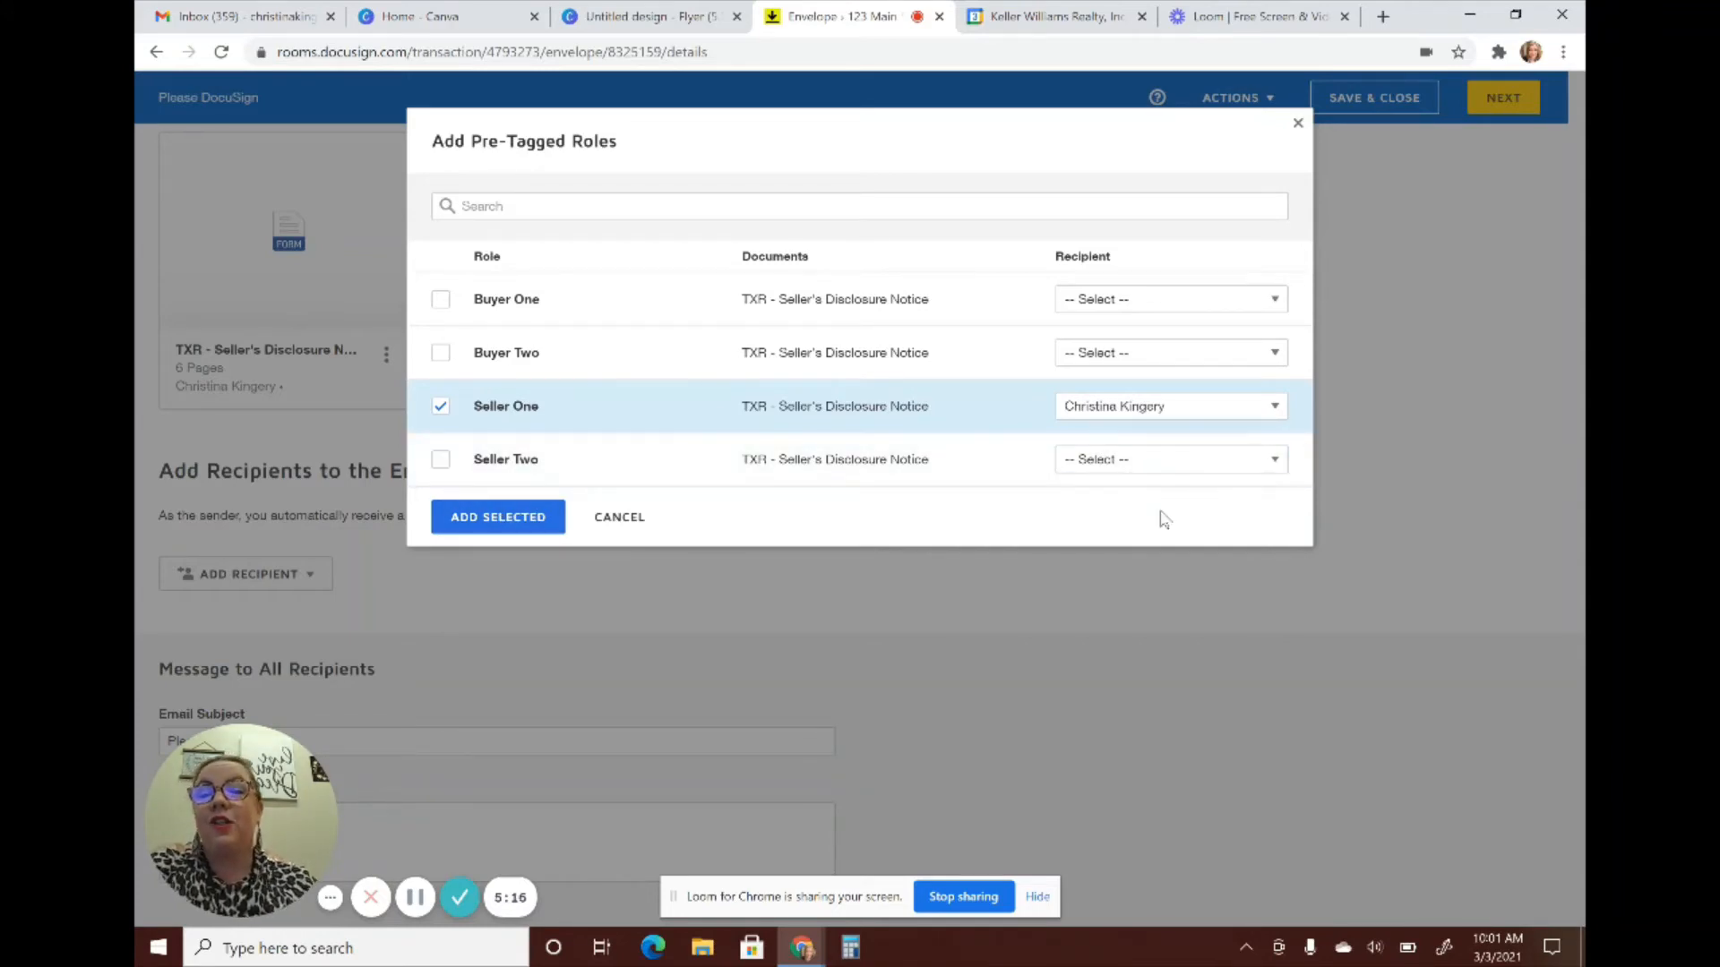
click(500, 517)
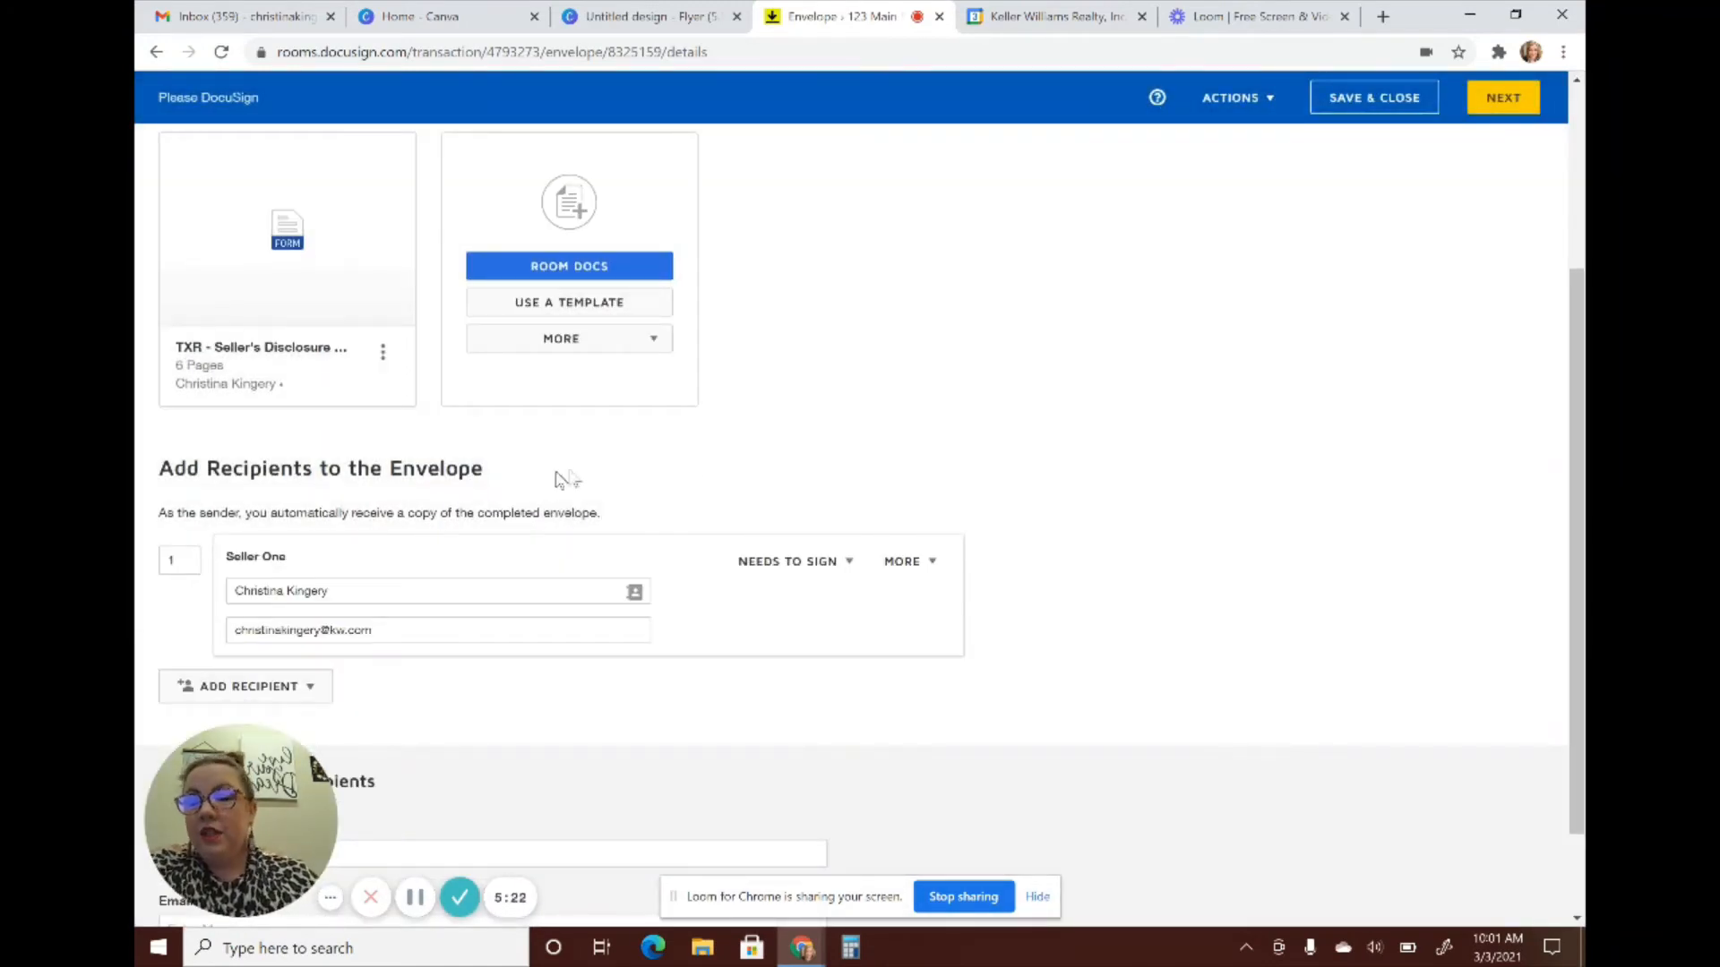
Write a message inviting all recipients to reach out with any questions, then continue to field placement
scroll(215, 616, down, 1)
scroll(215, 616, down, 1)
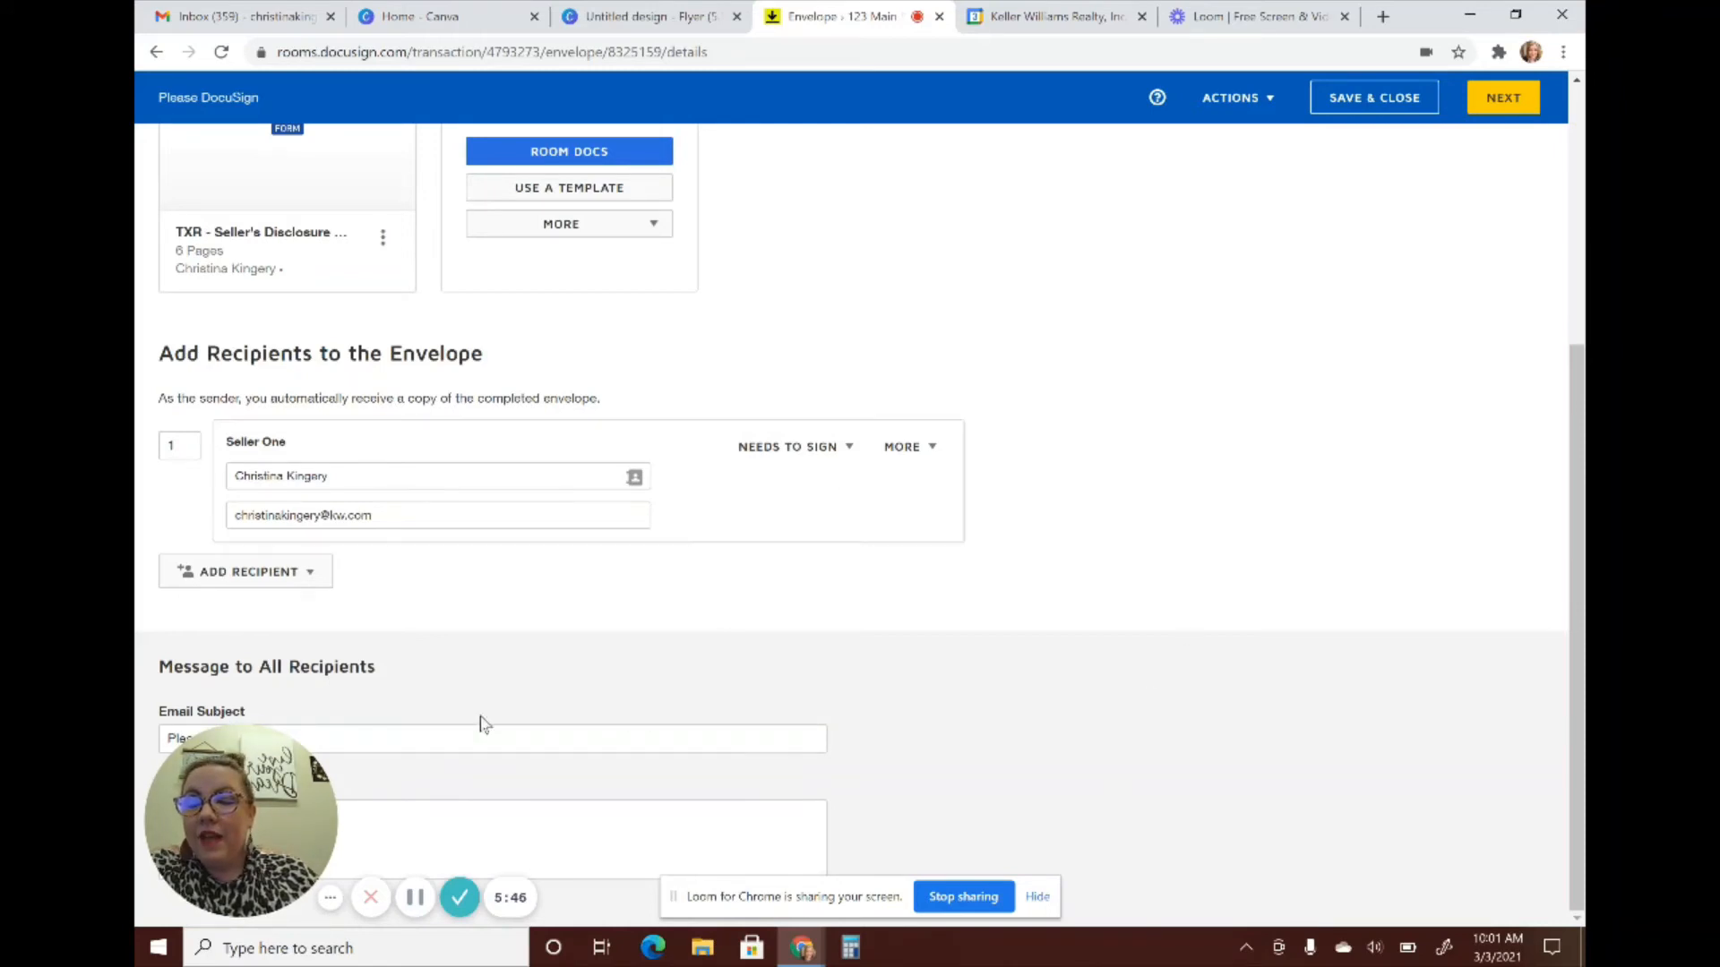
click(397, 734)
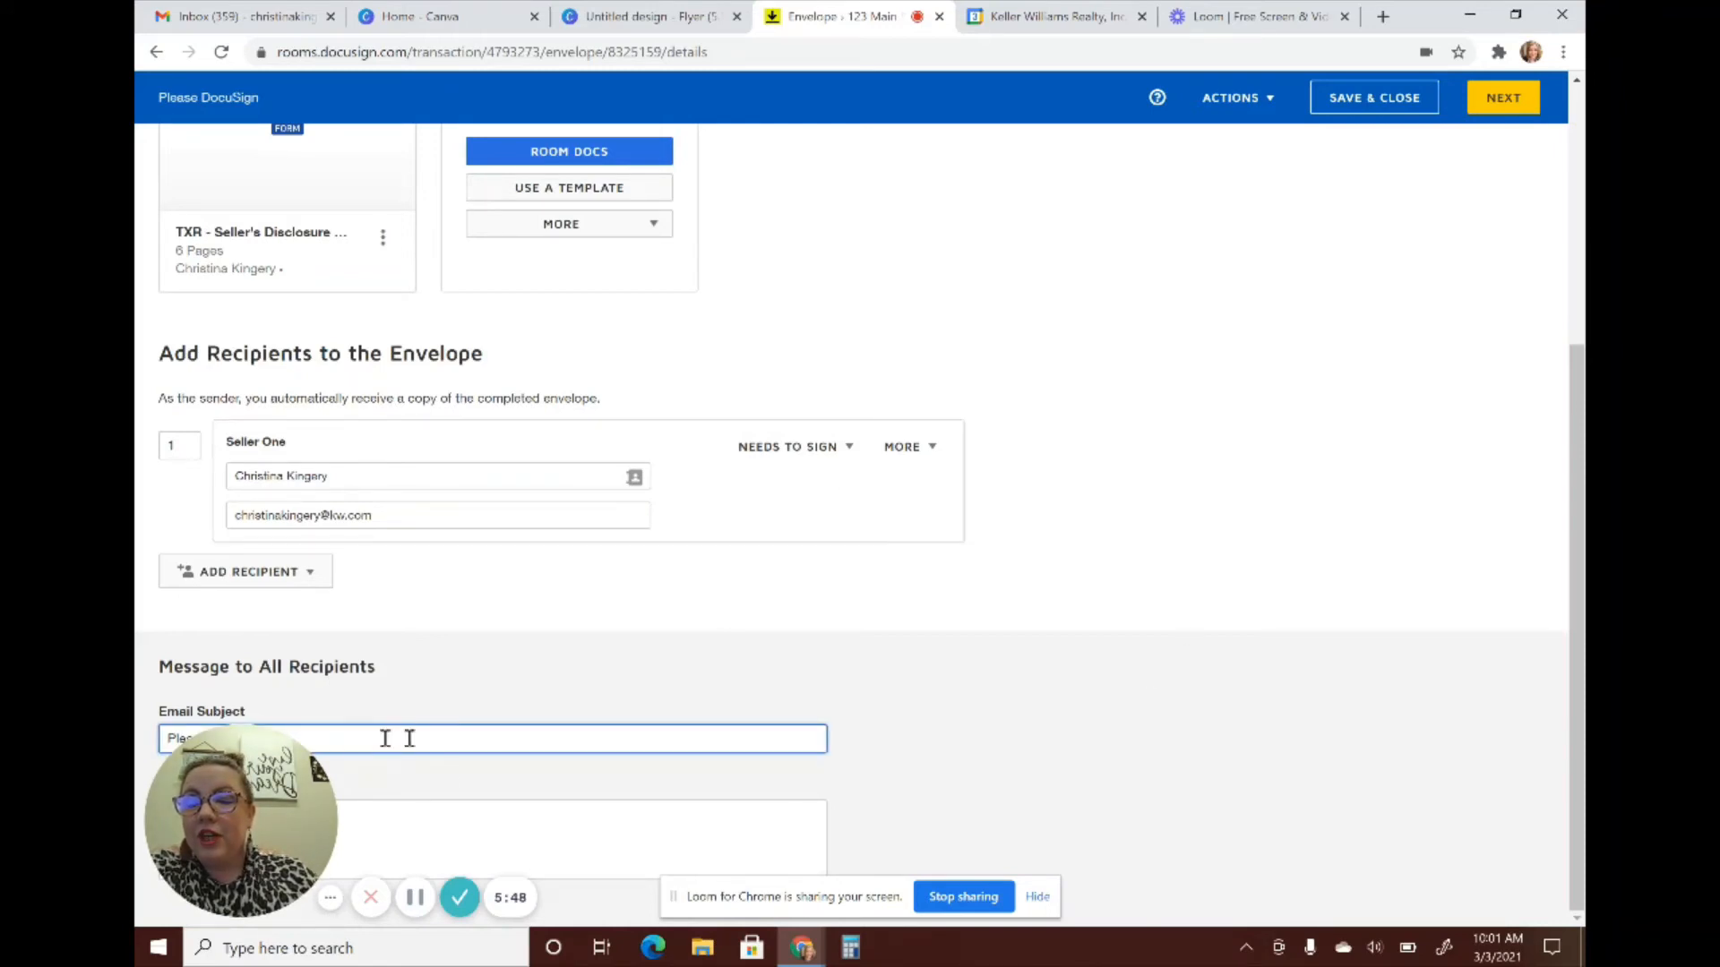
click(457, 816)
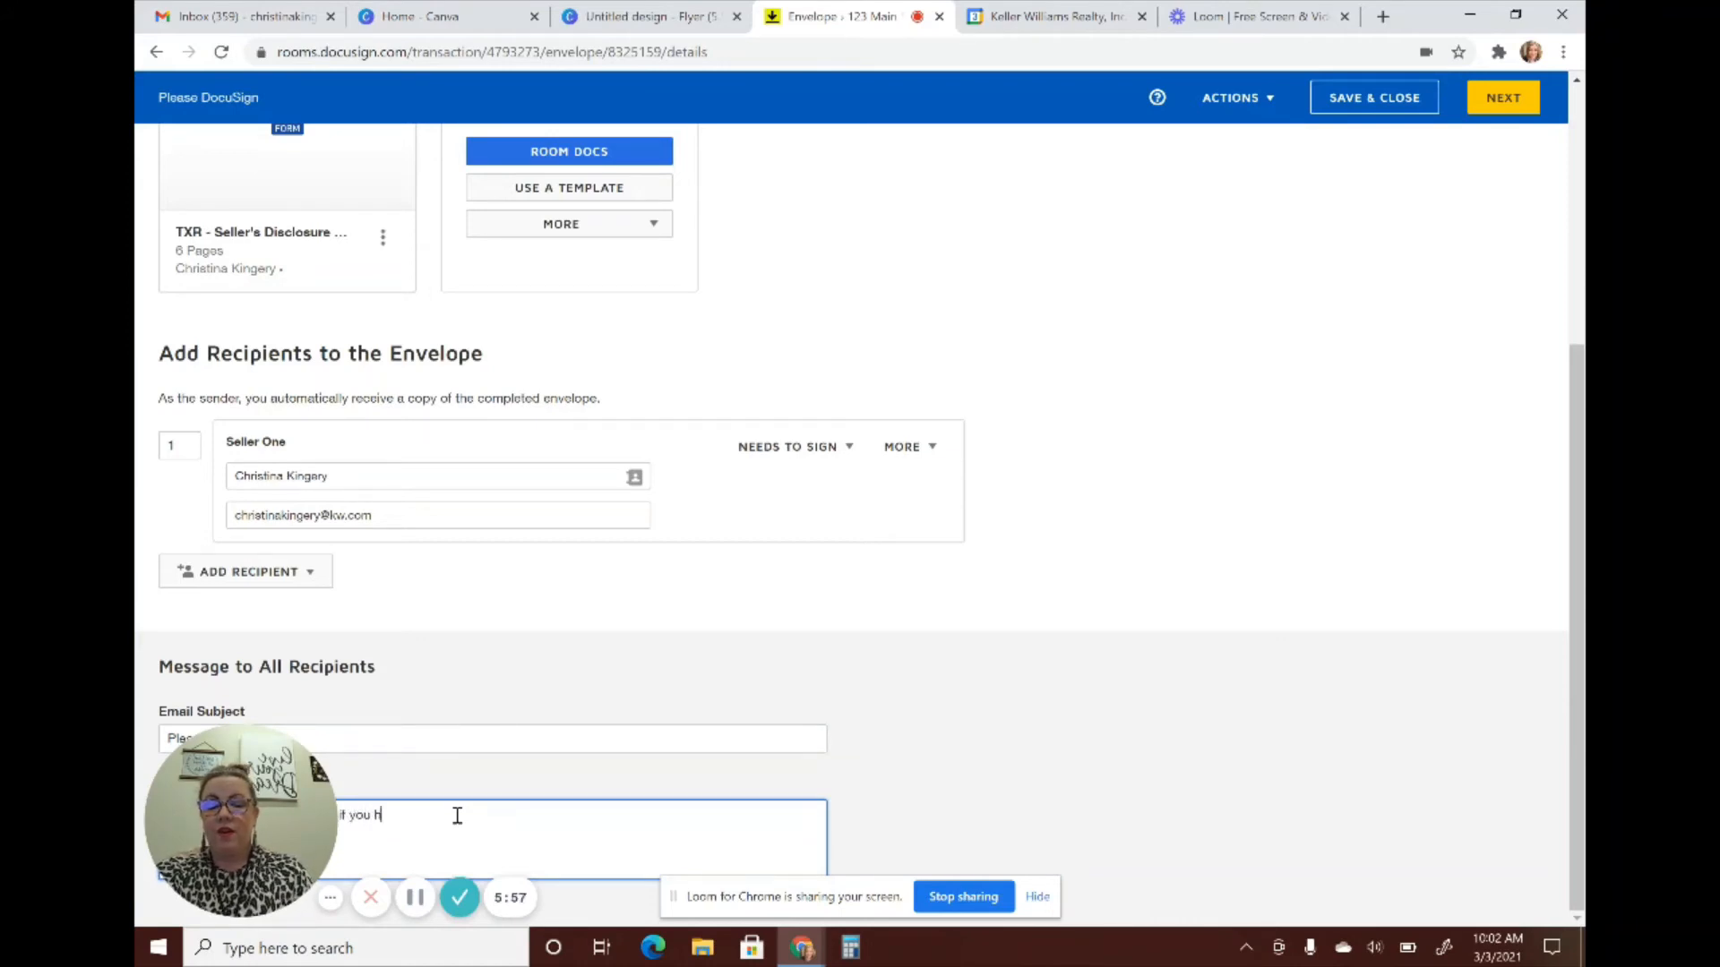
text(y qu)
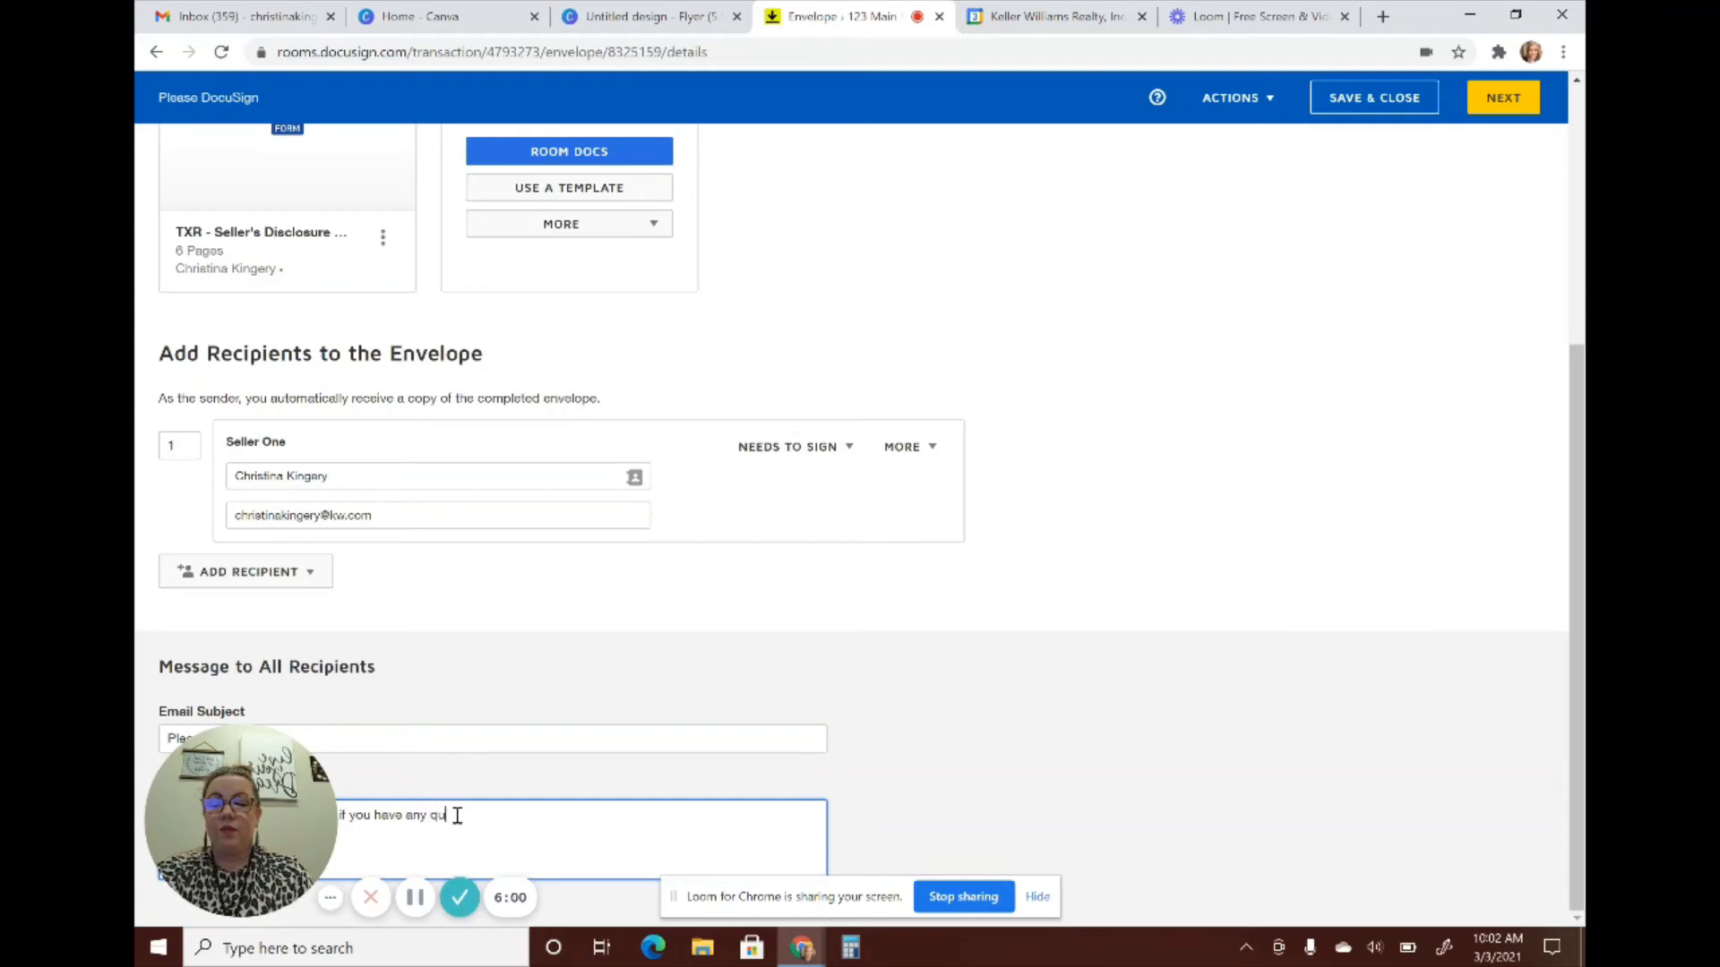
text(estions)
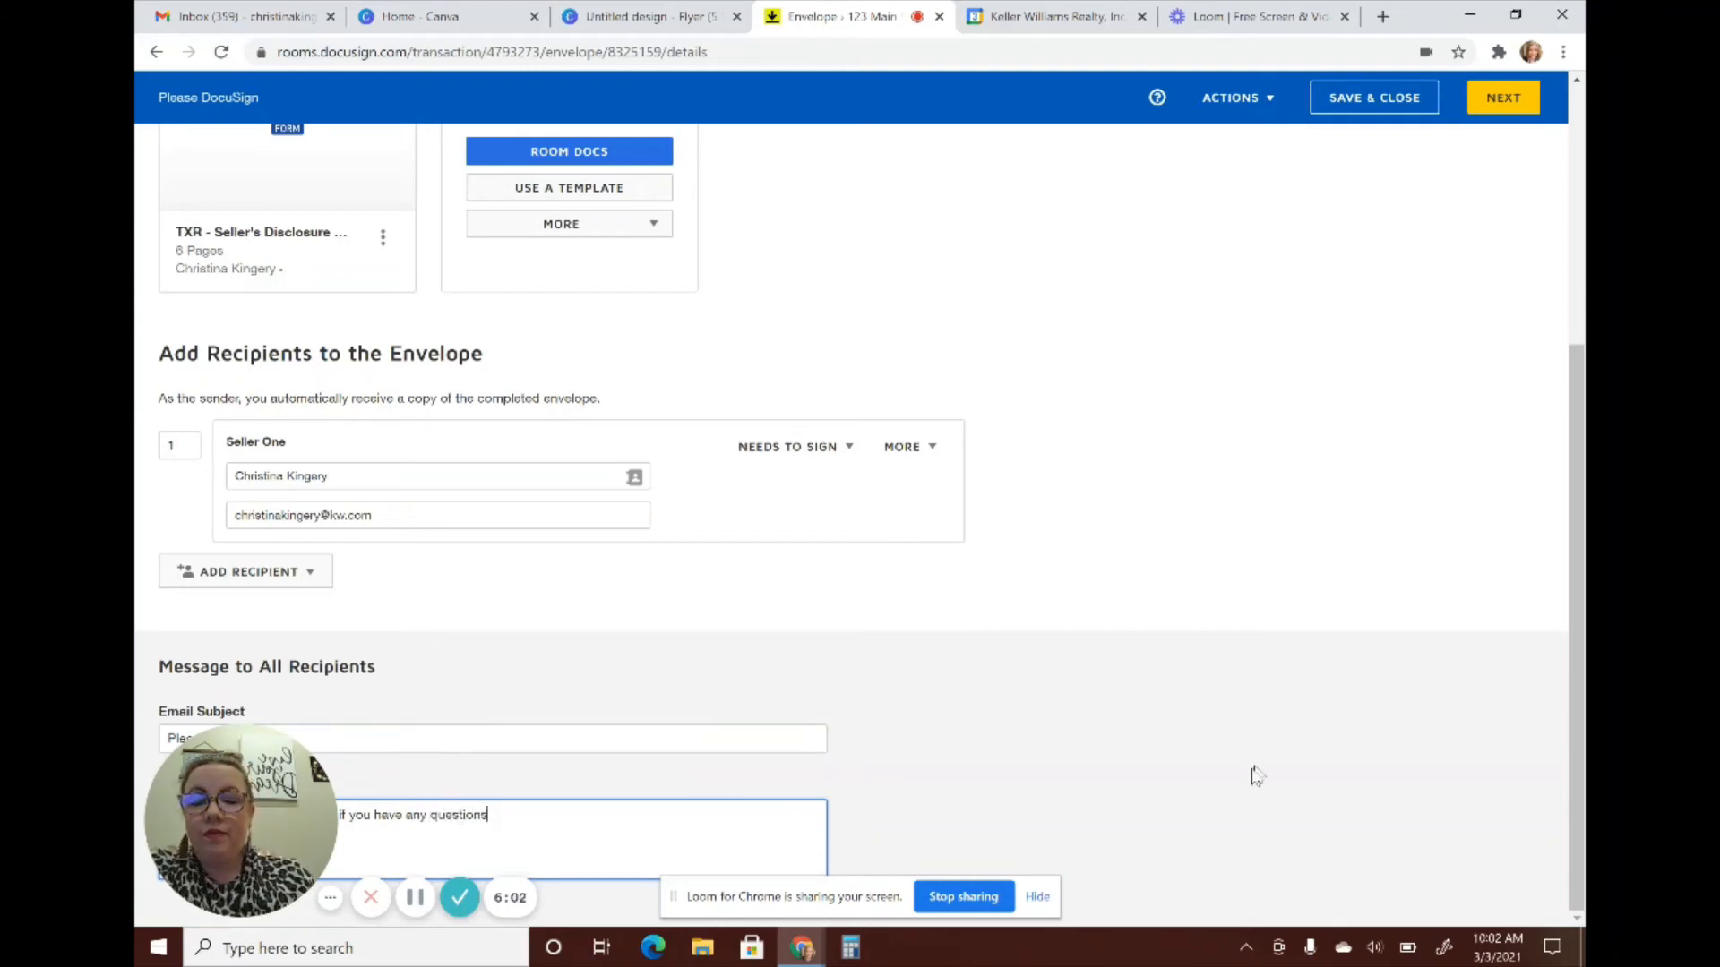
click(1515, 100)
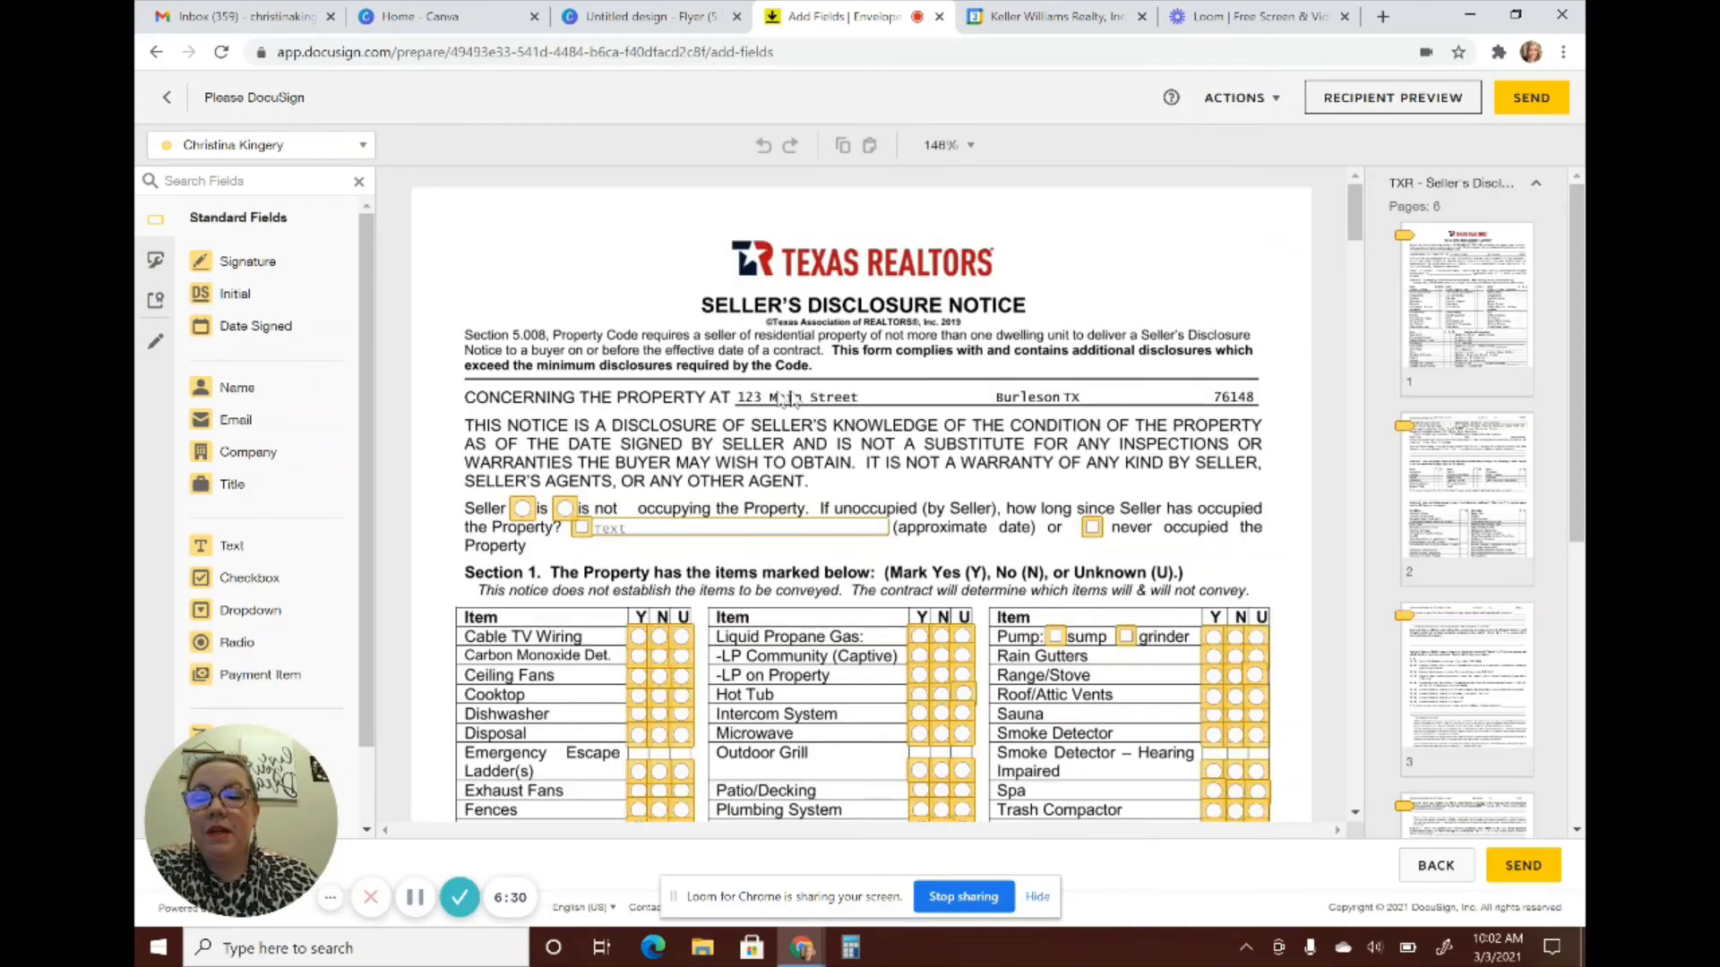
Inspect the checkbox before the occupancy date field and the Seller is-occupying radio group settings
scroll(924, 417, down, 3)
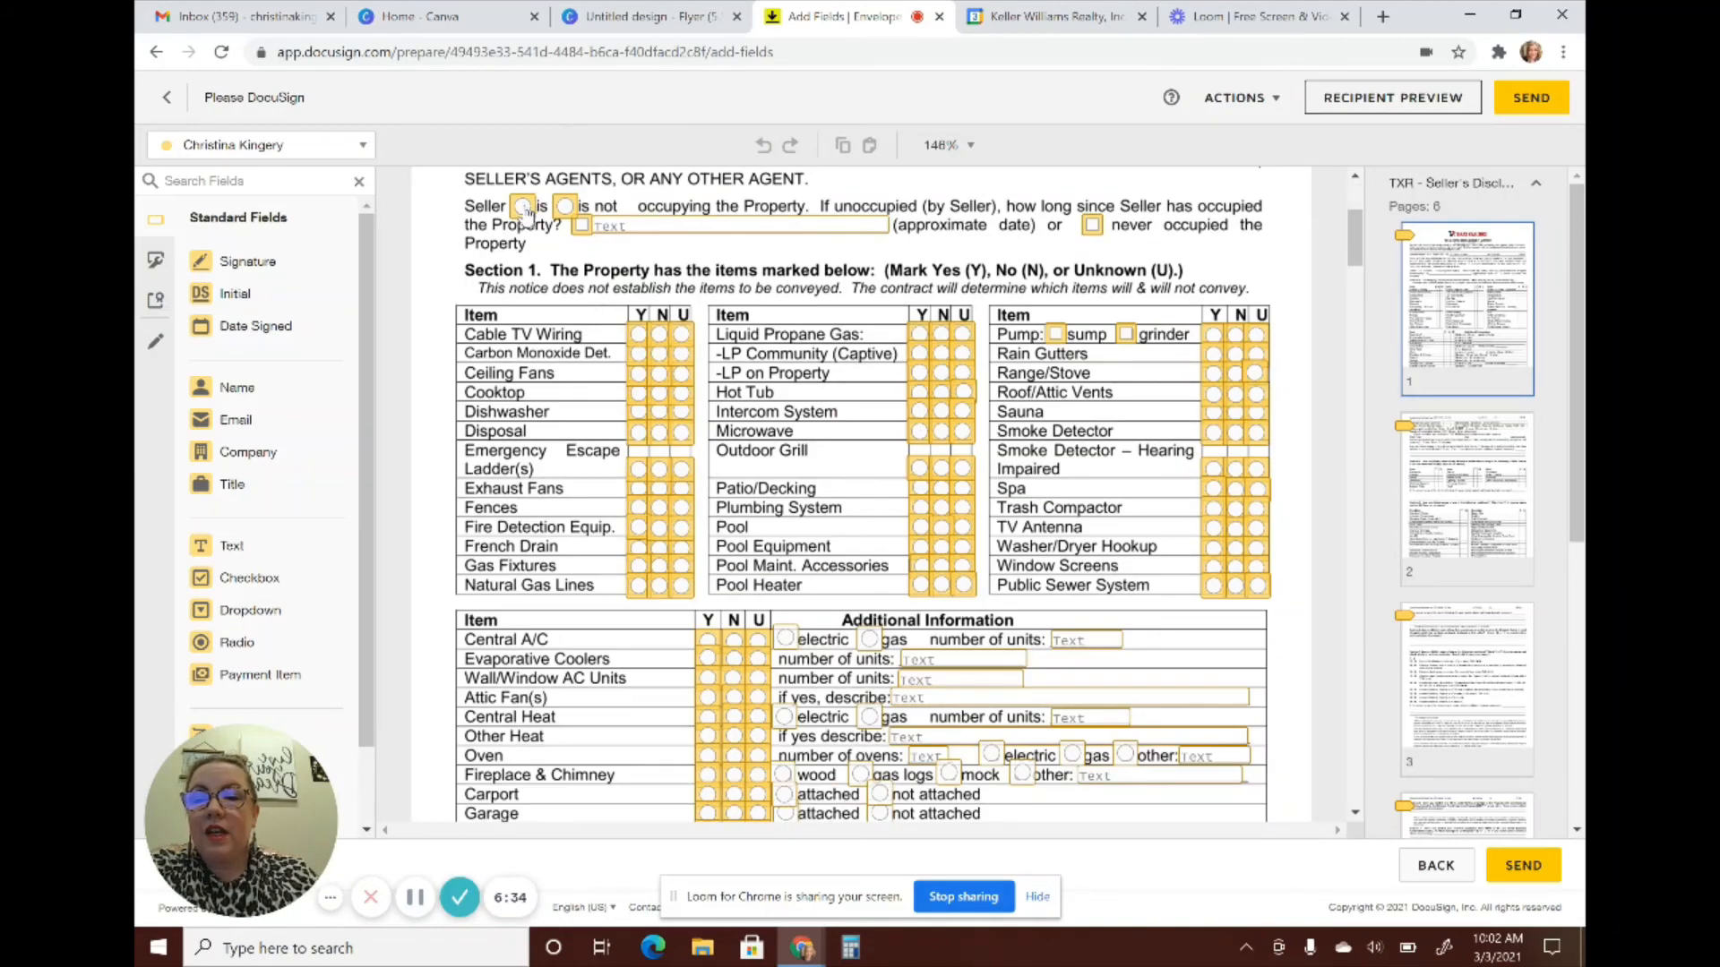
click(579, 228)
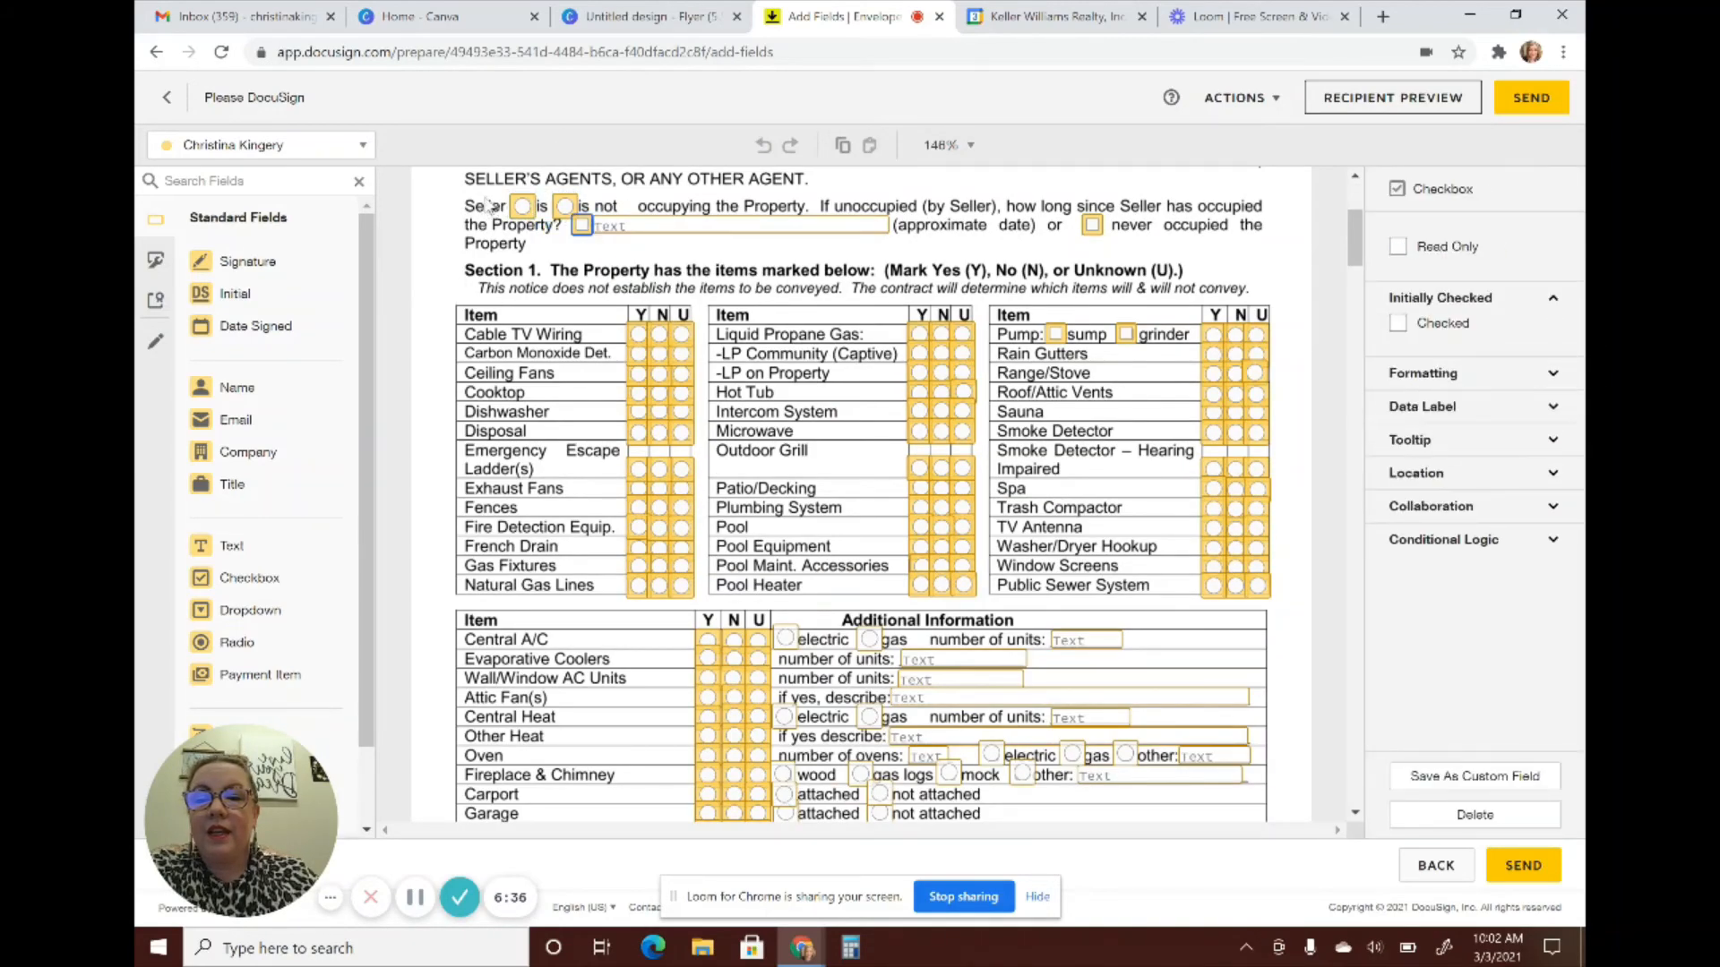
click(526, 207)
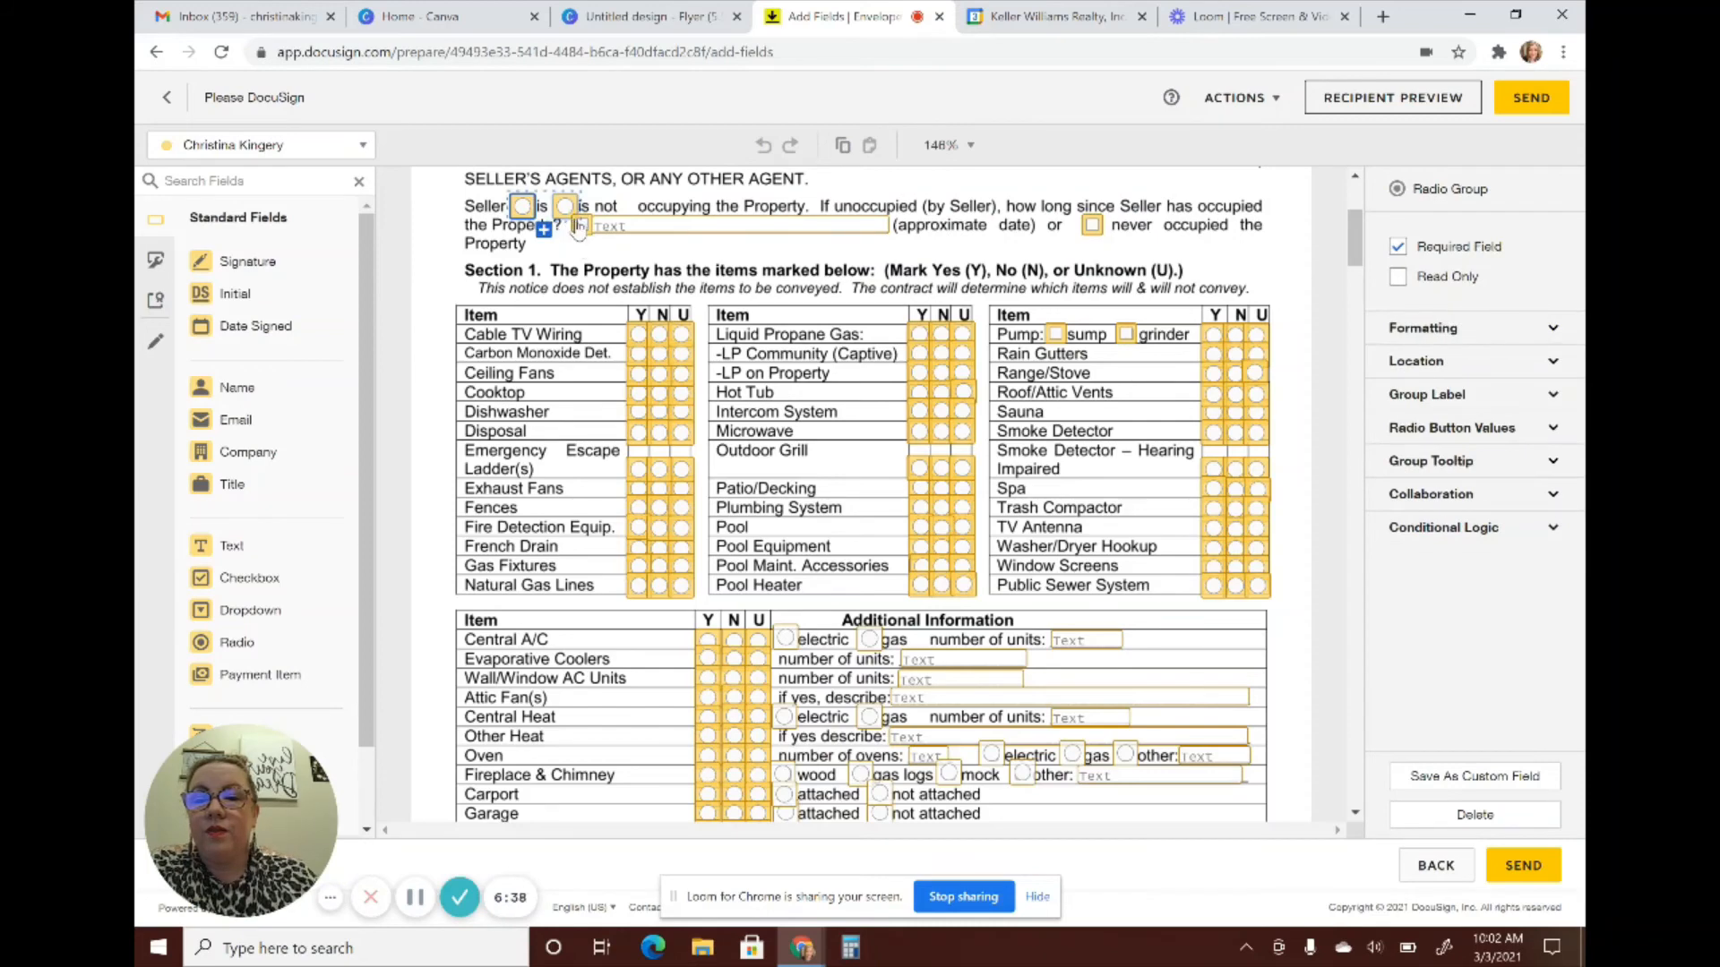
Scroll through the pages to page 6, checking the utility-provider text fields and seller initial field
scroll(721, 336, down, 5)
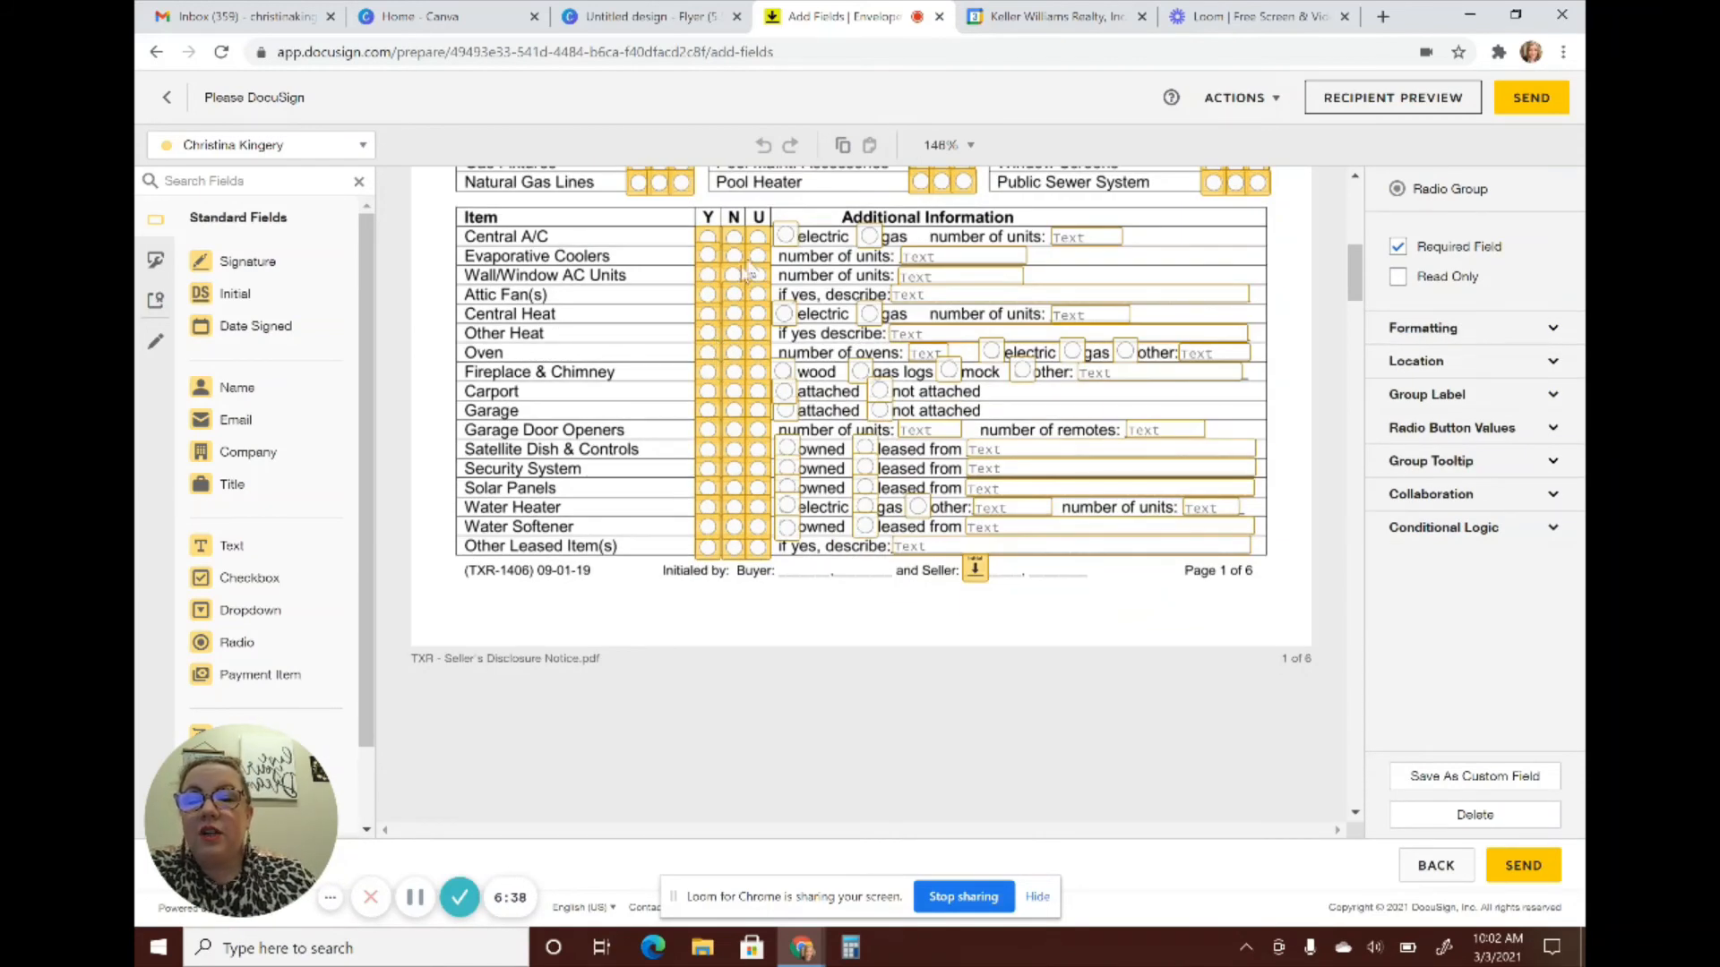
scroll(743, 359, down, 1)
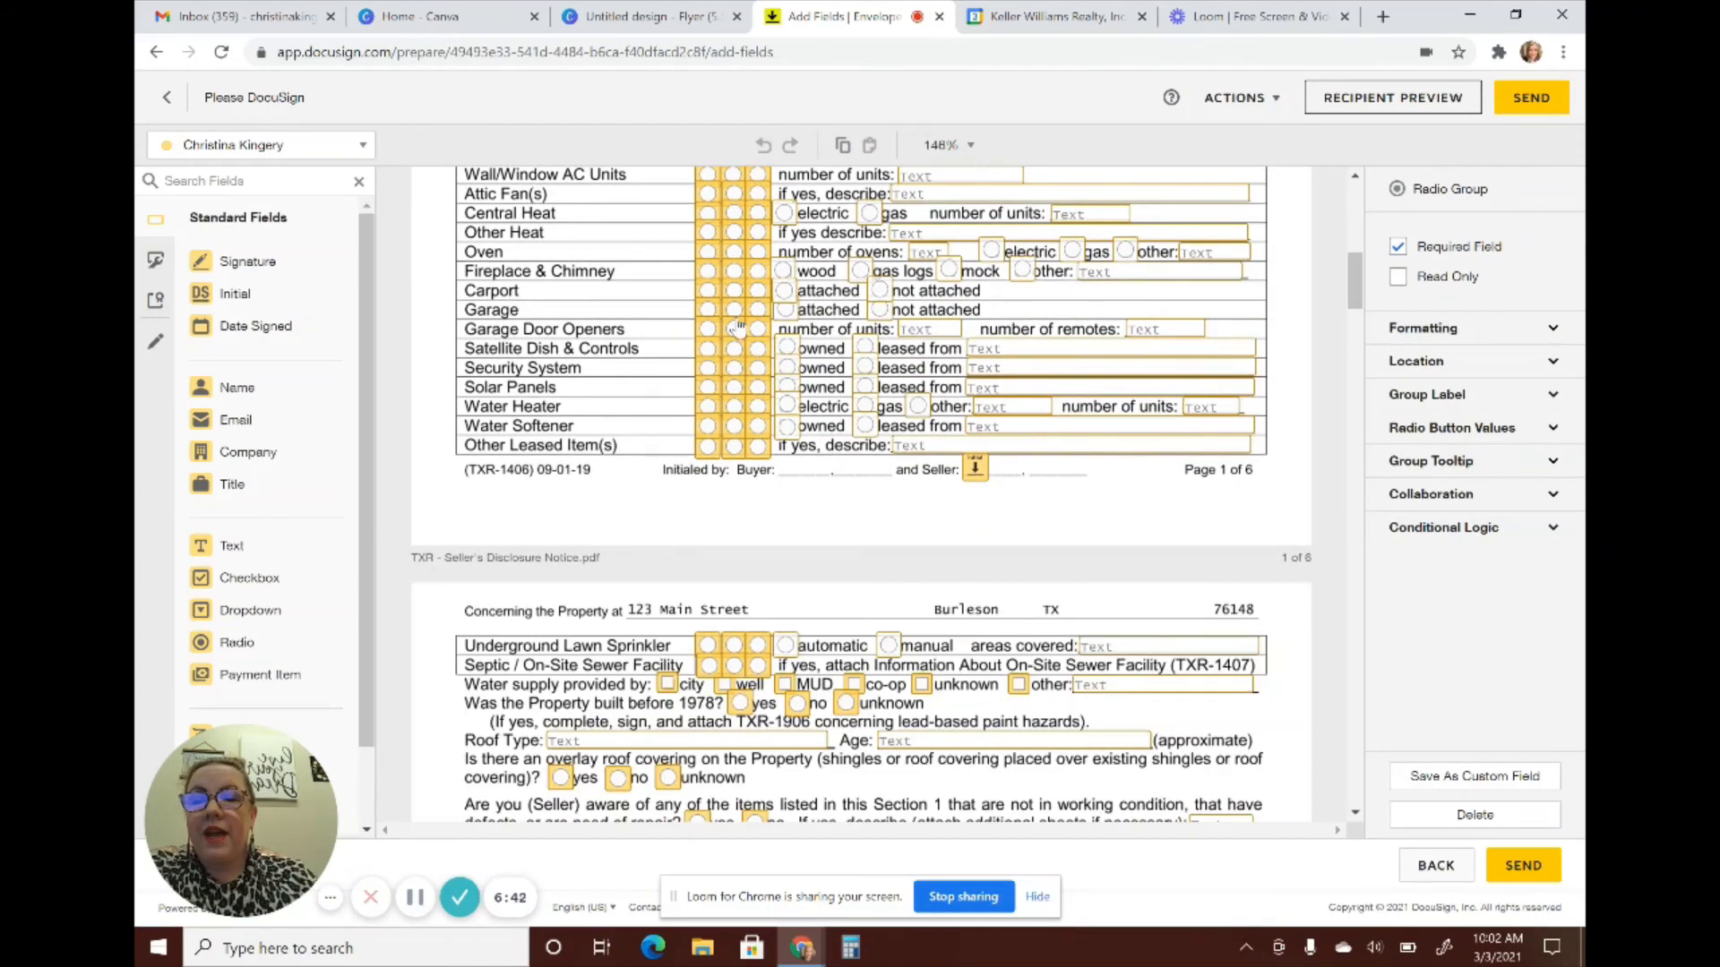
scroll(737, 328, down, 1)
scroll(737, 328, down, 20)
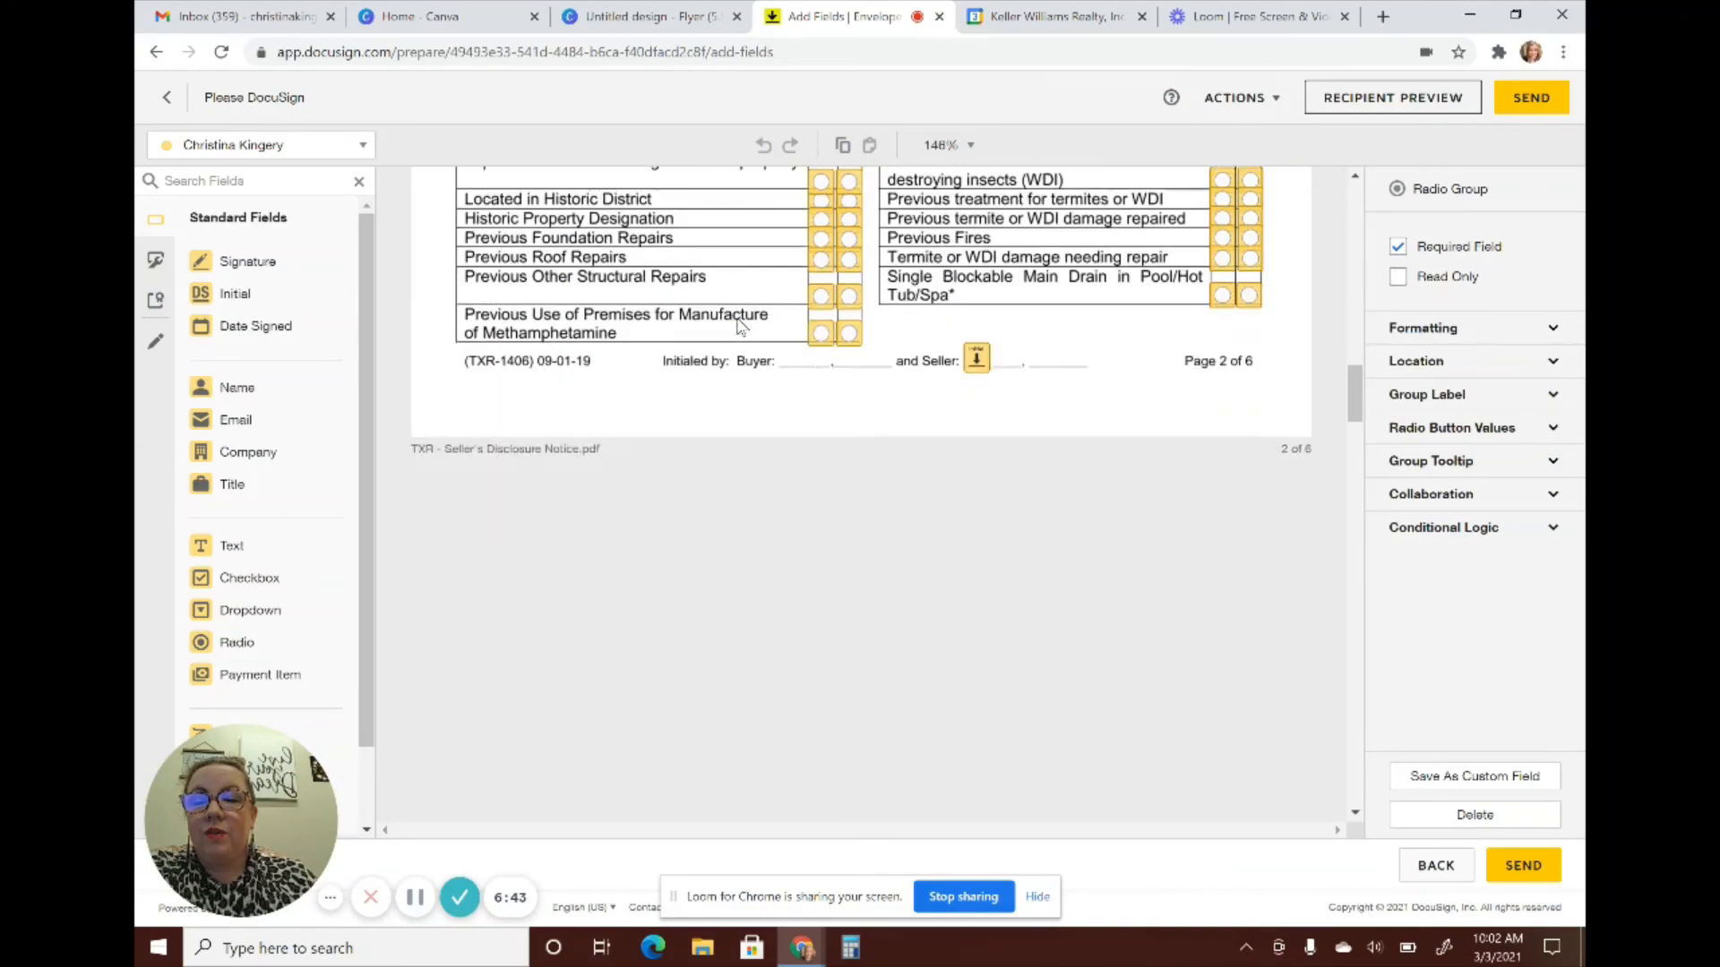
scroll(737, 328, up, 6)
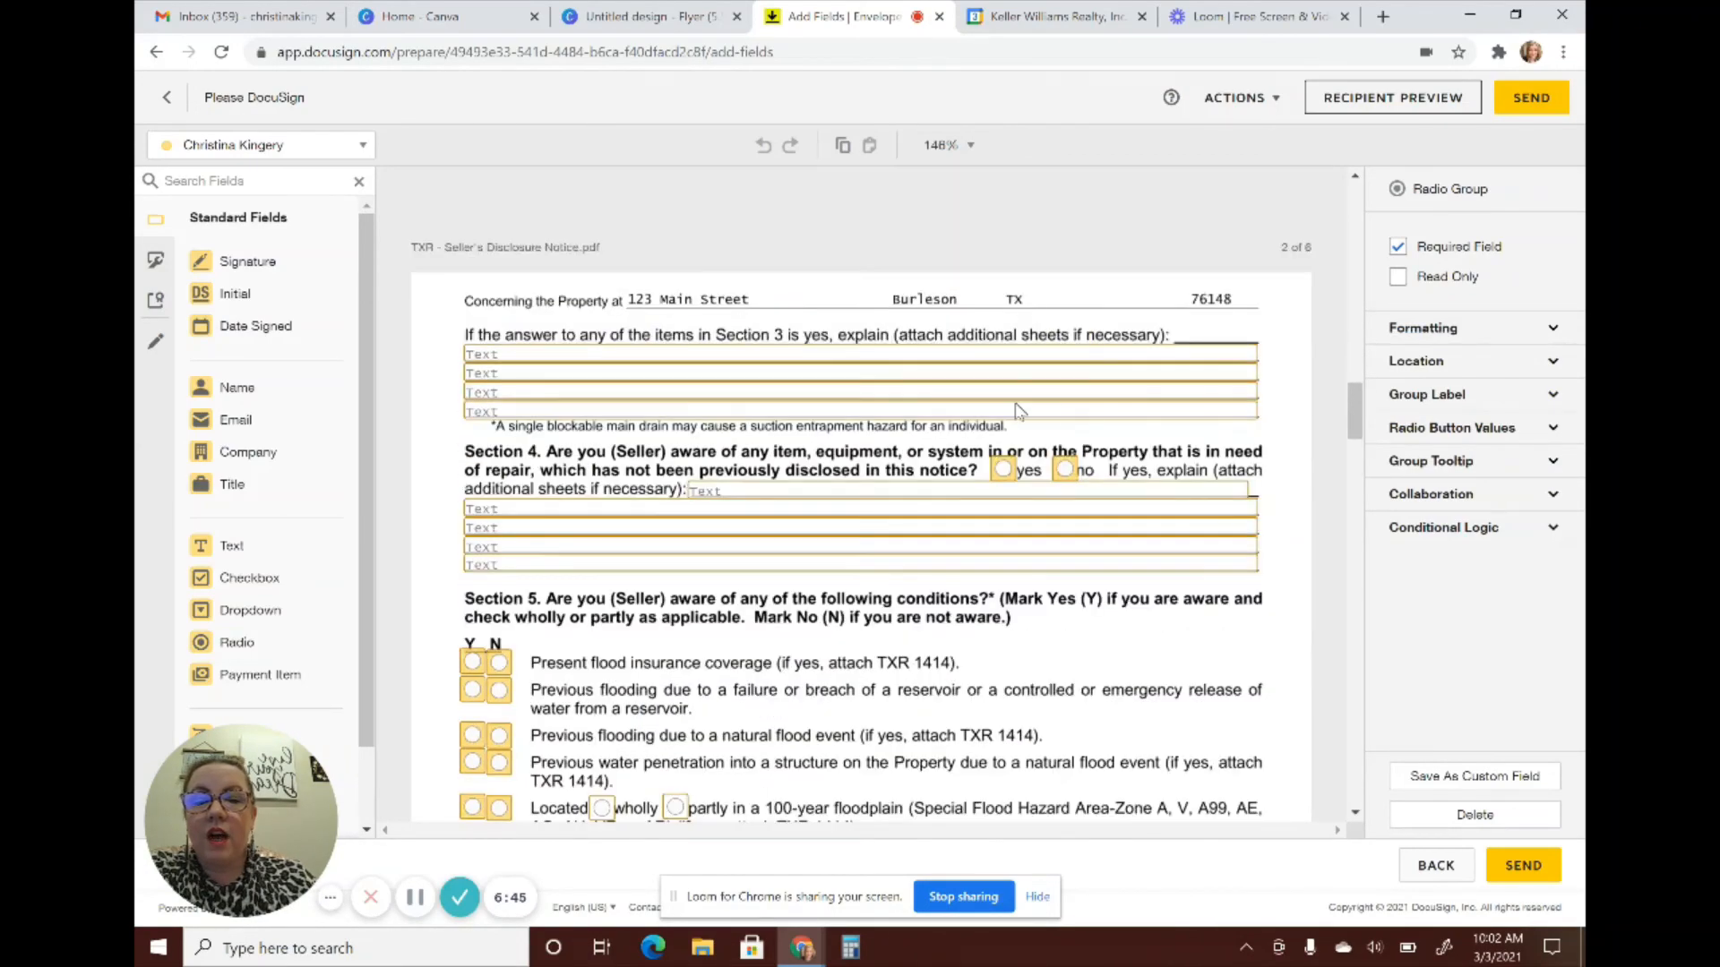
scroll(1066, 380, up, 4)
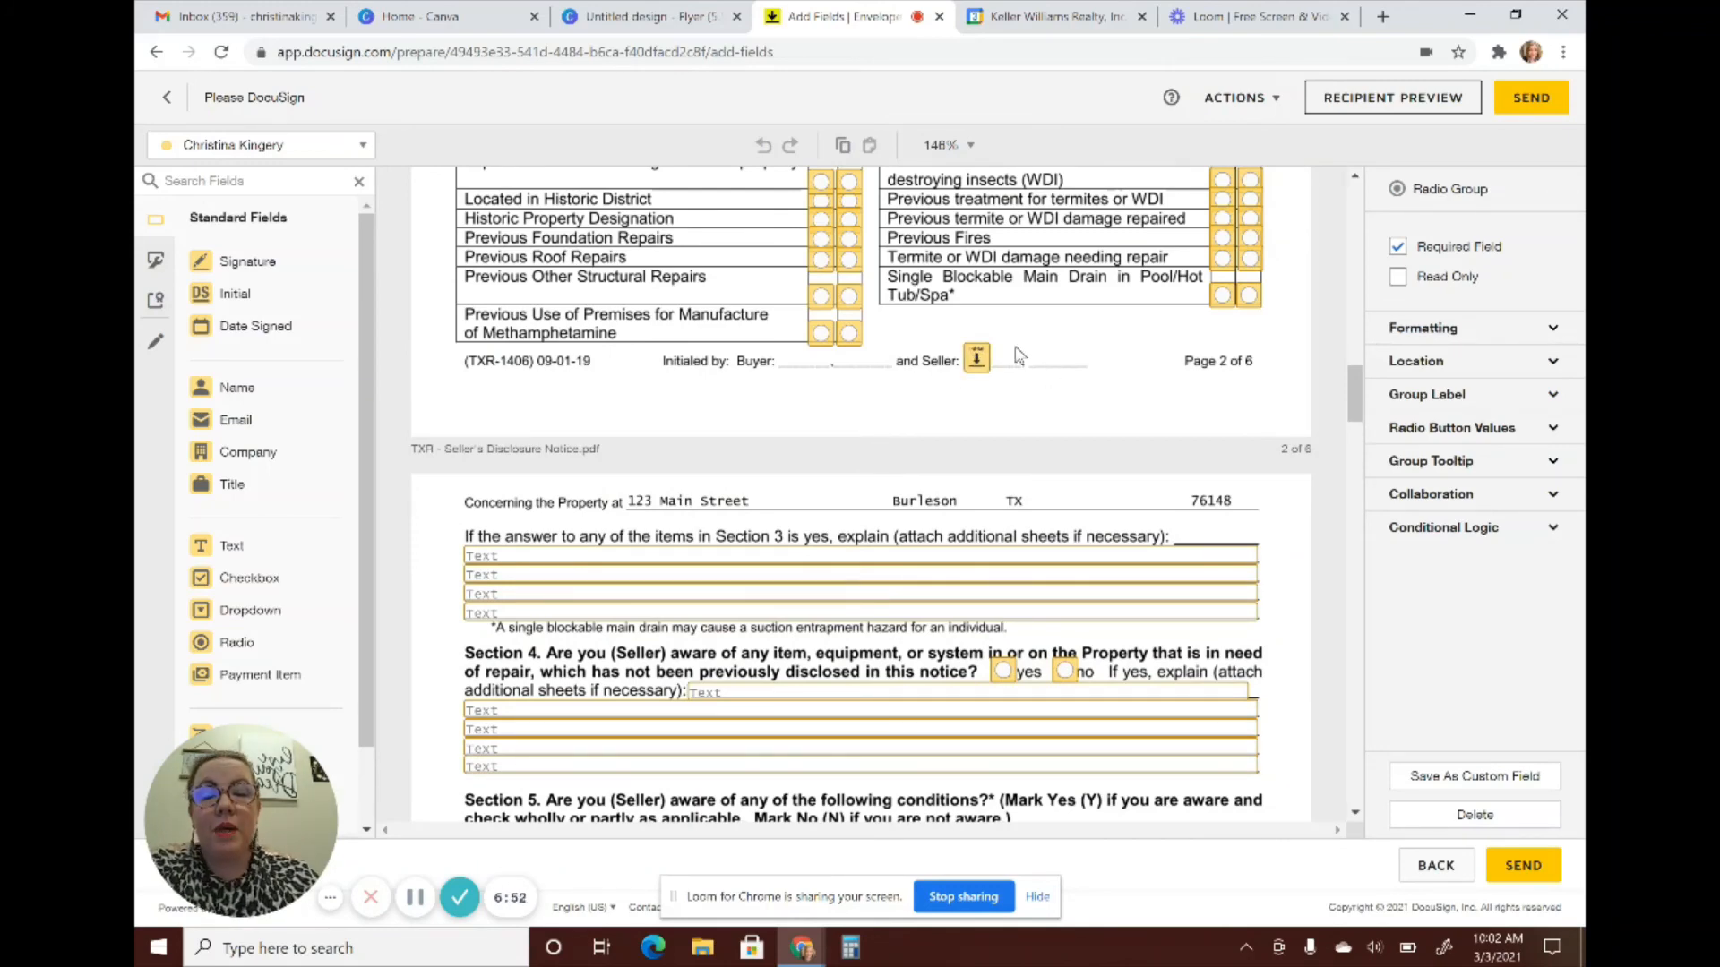
scroll(976, 369, down, 5)
scroll(979, 374, down, 20)
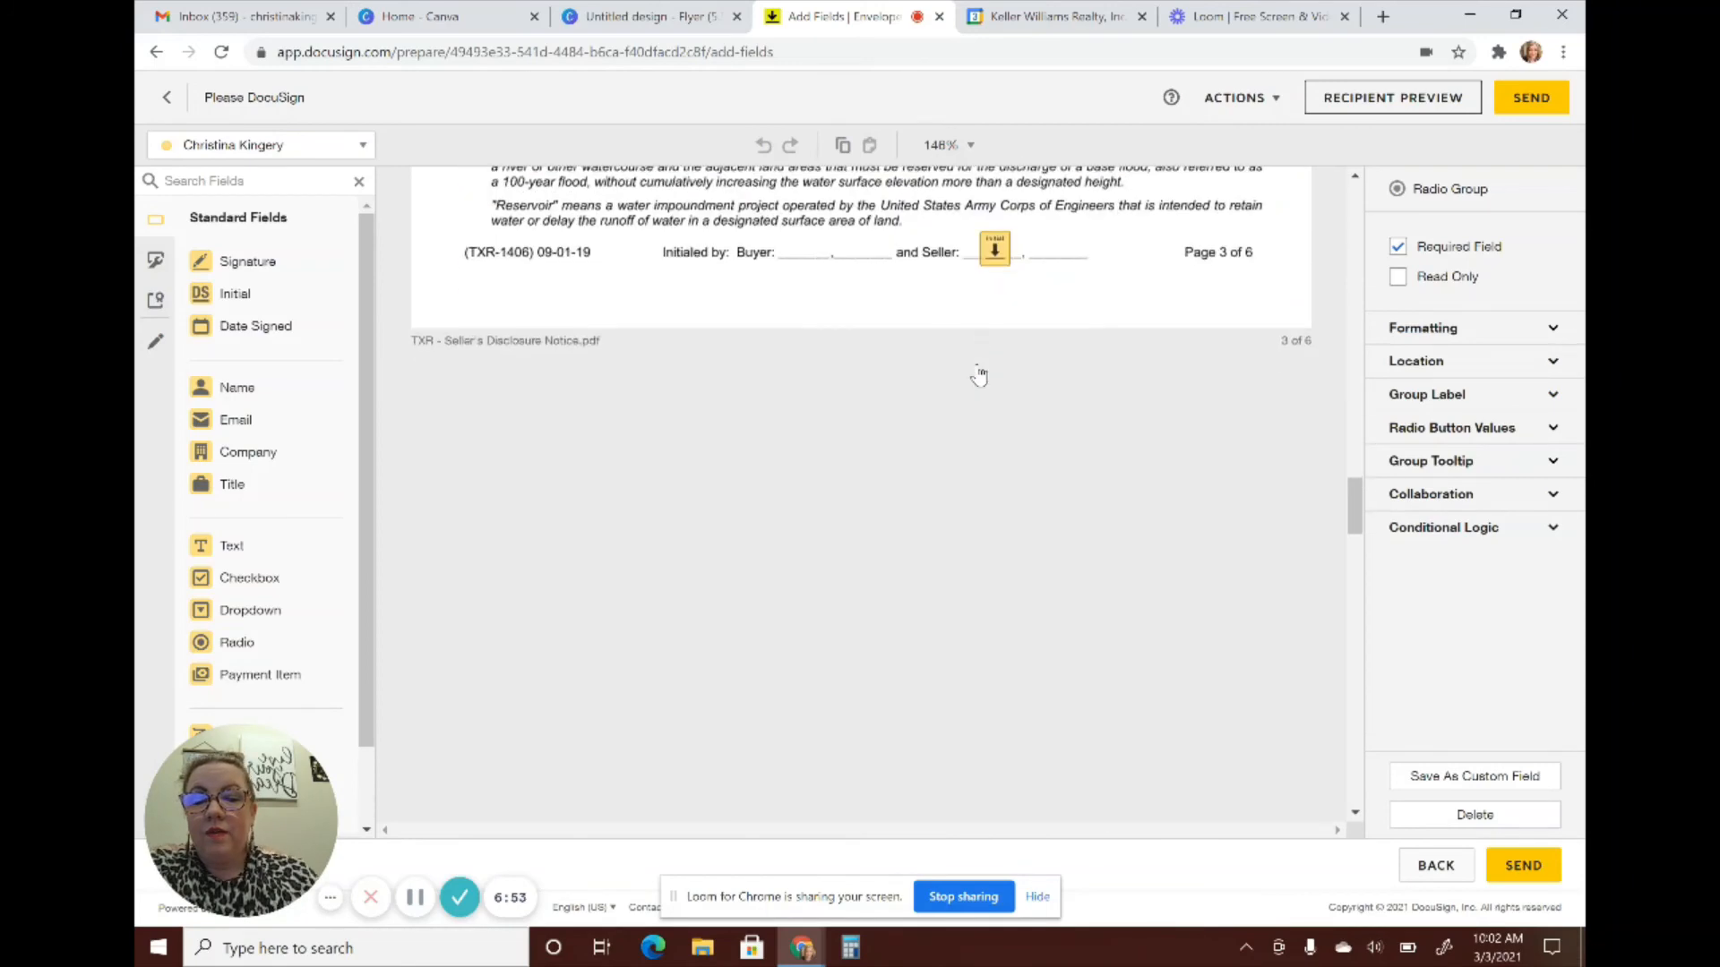
scroll(982, 373, down, 20)
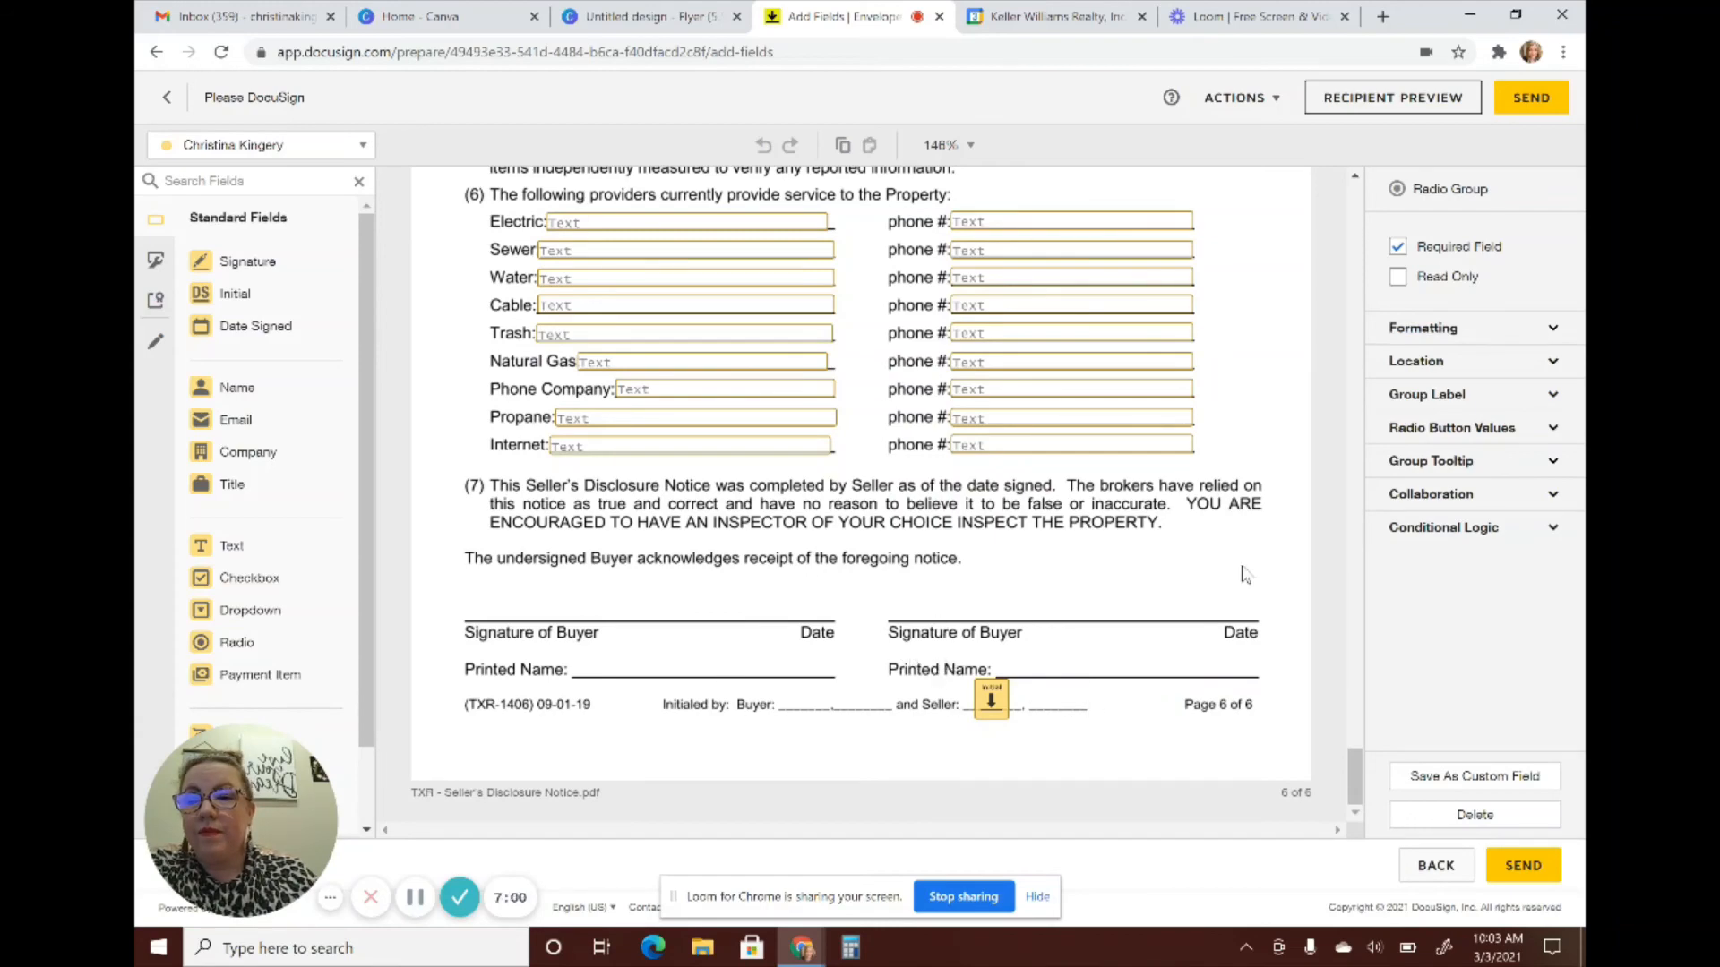
scroll(1244, 574, up, 15)
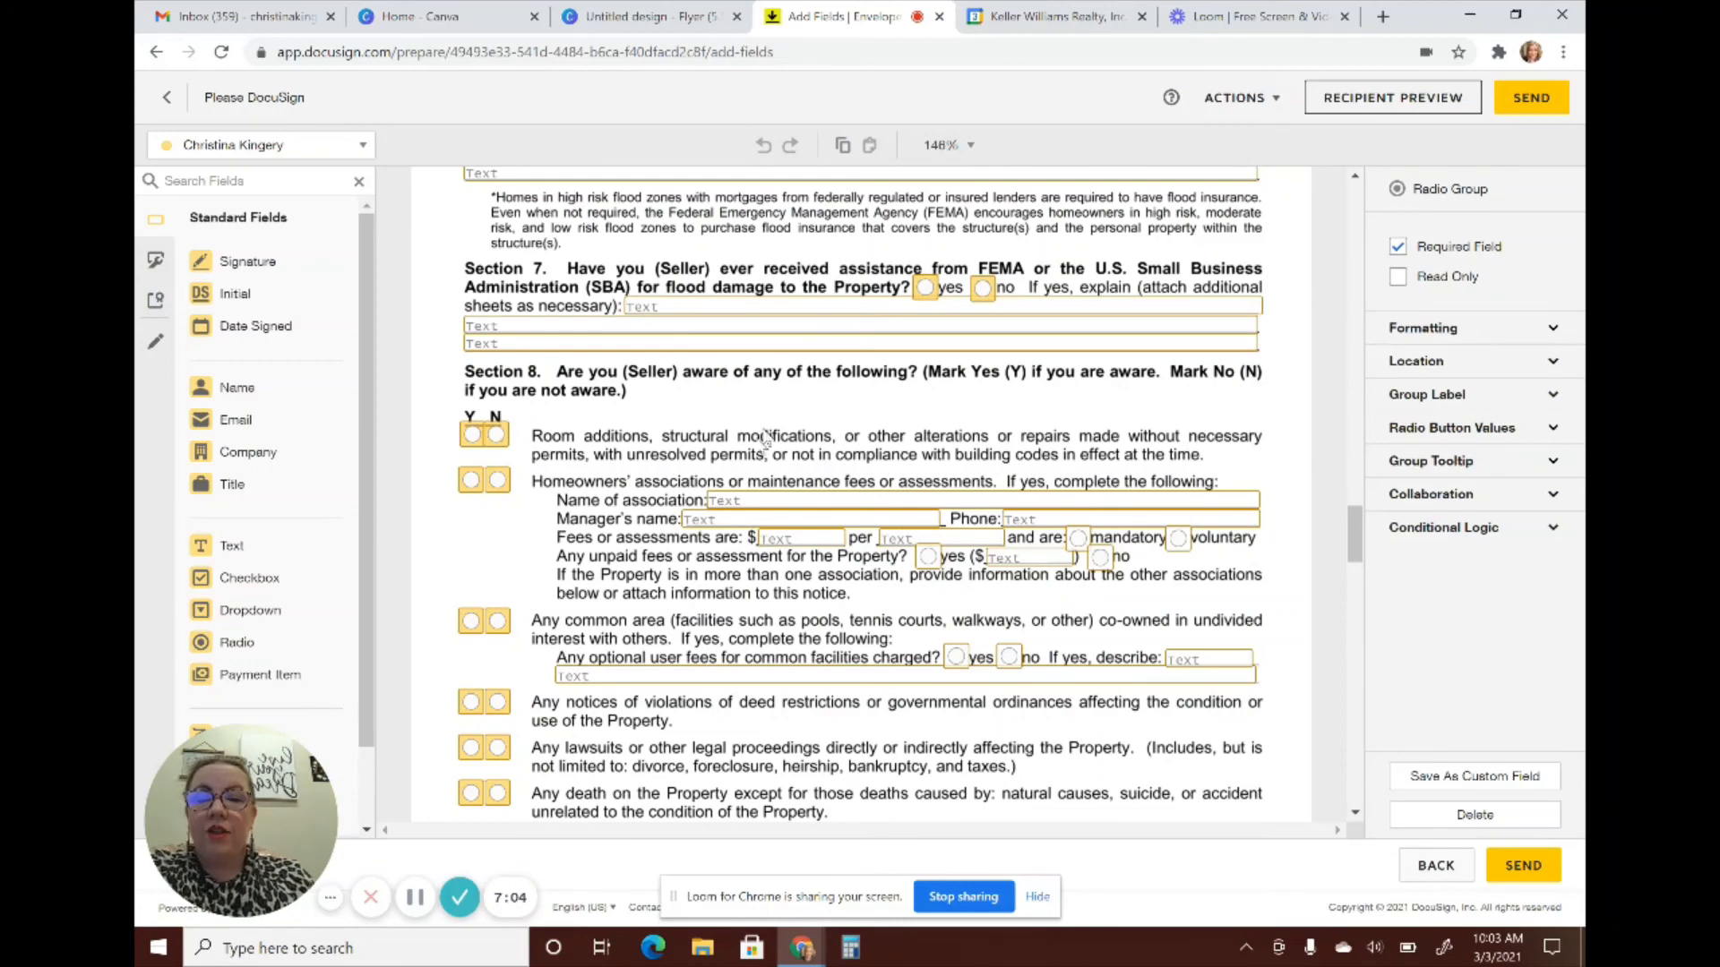
Send the Please DocuSign envelope so it appears on the Envelopes tab as Needs My Signature
click(1557, 101)
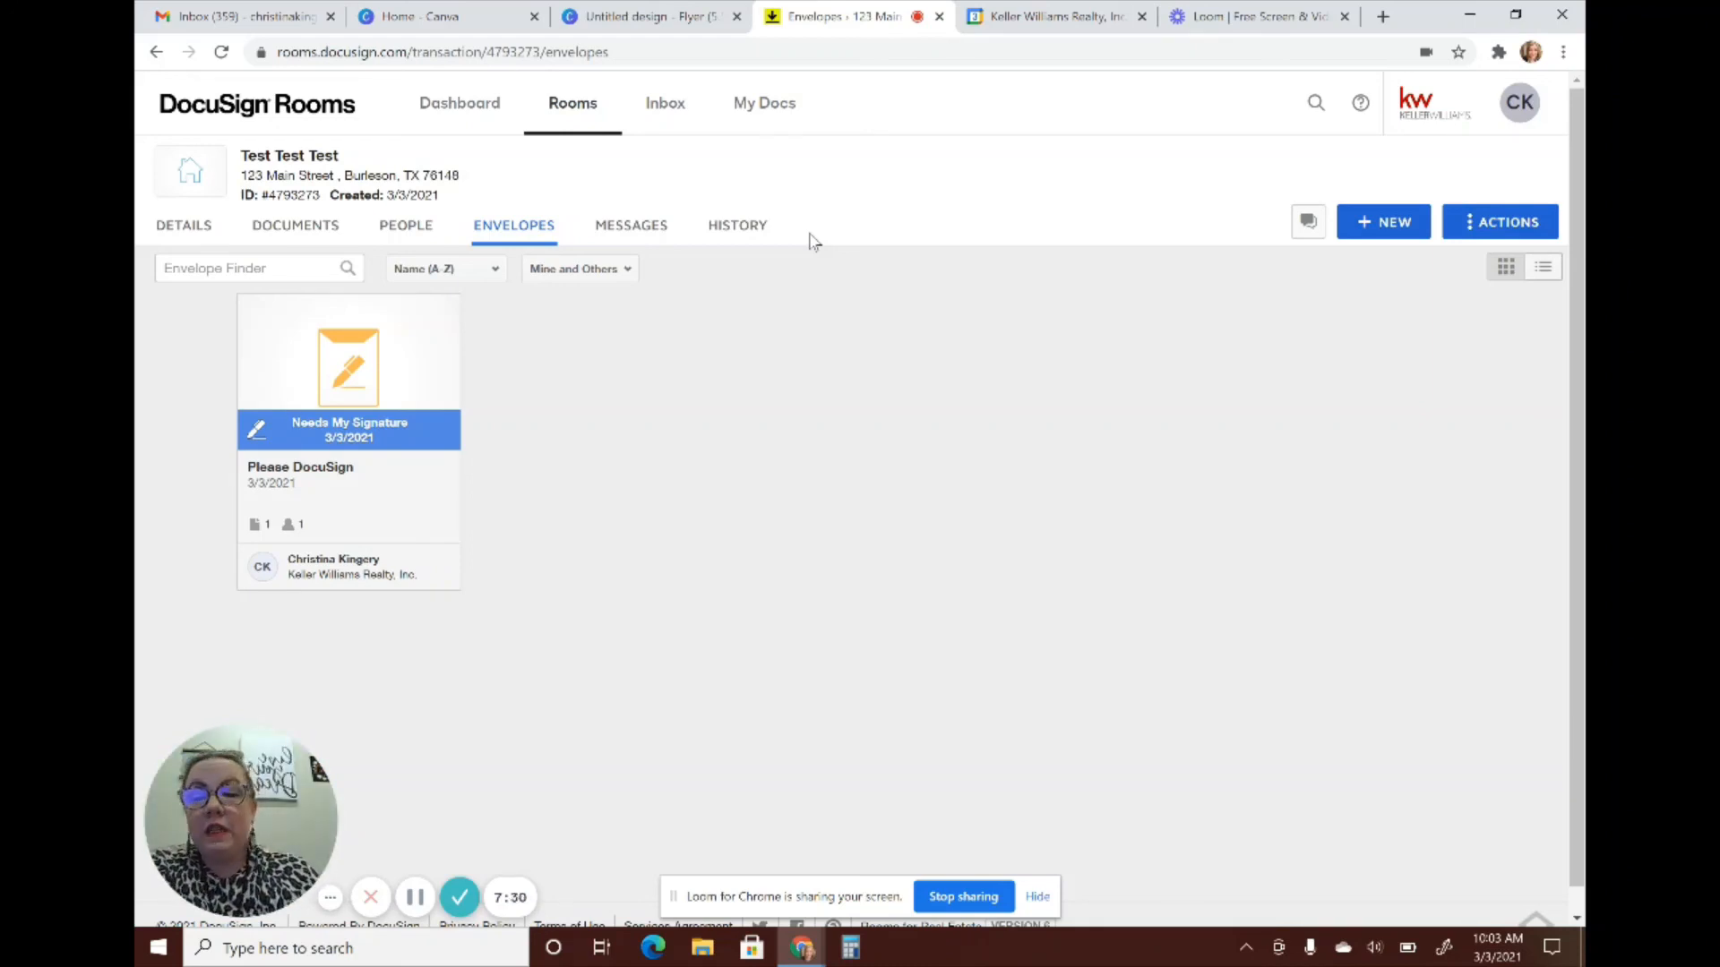
click(178, 13)
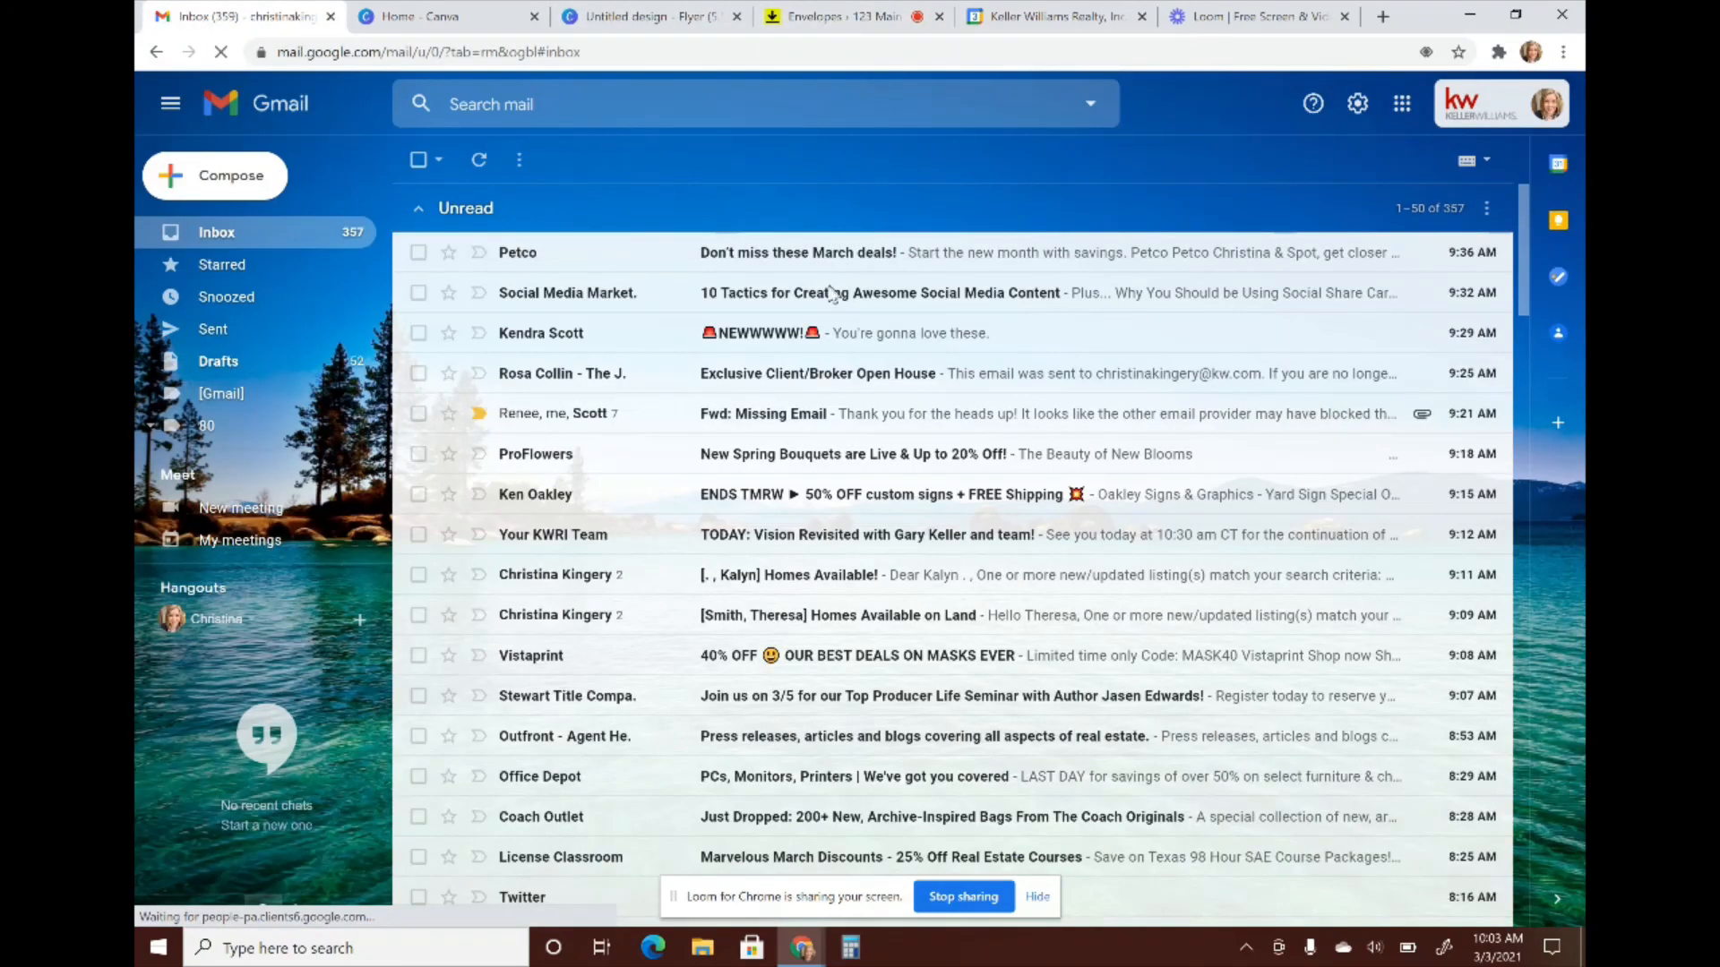
click(478, 165)
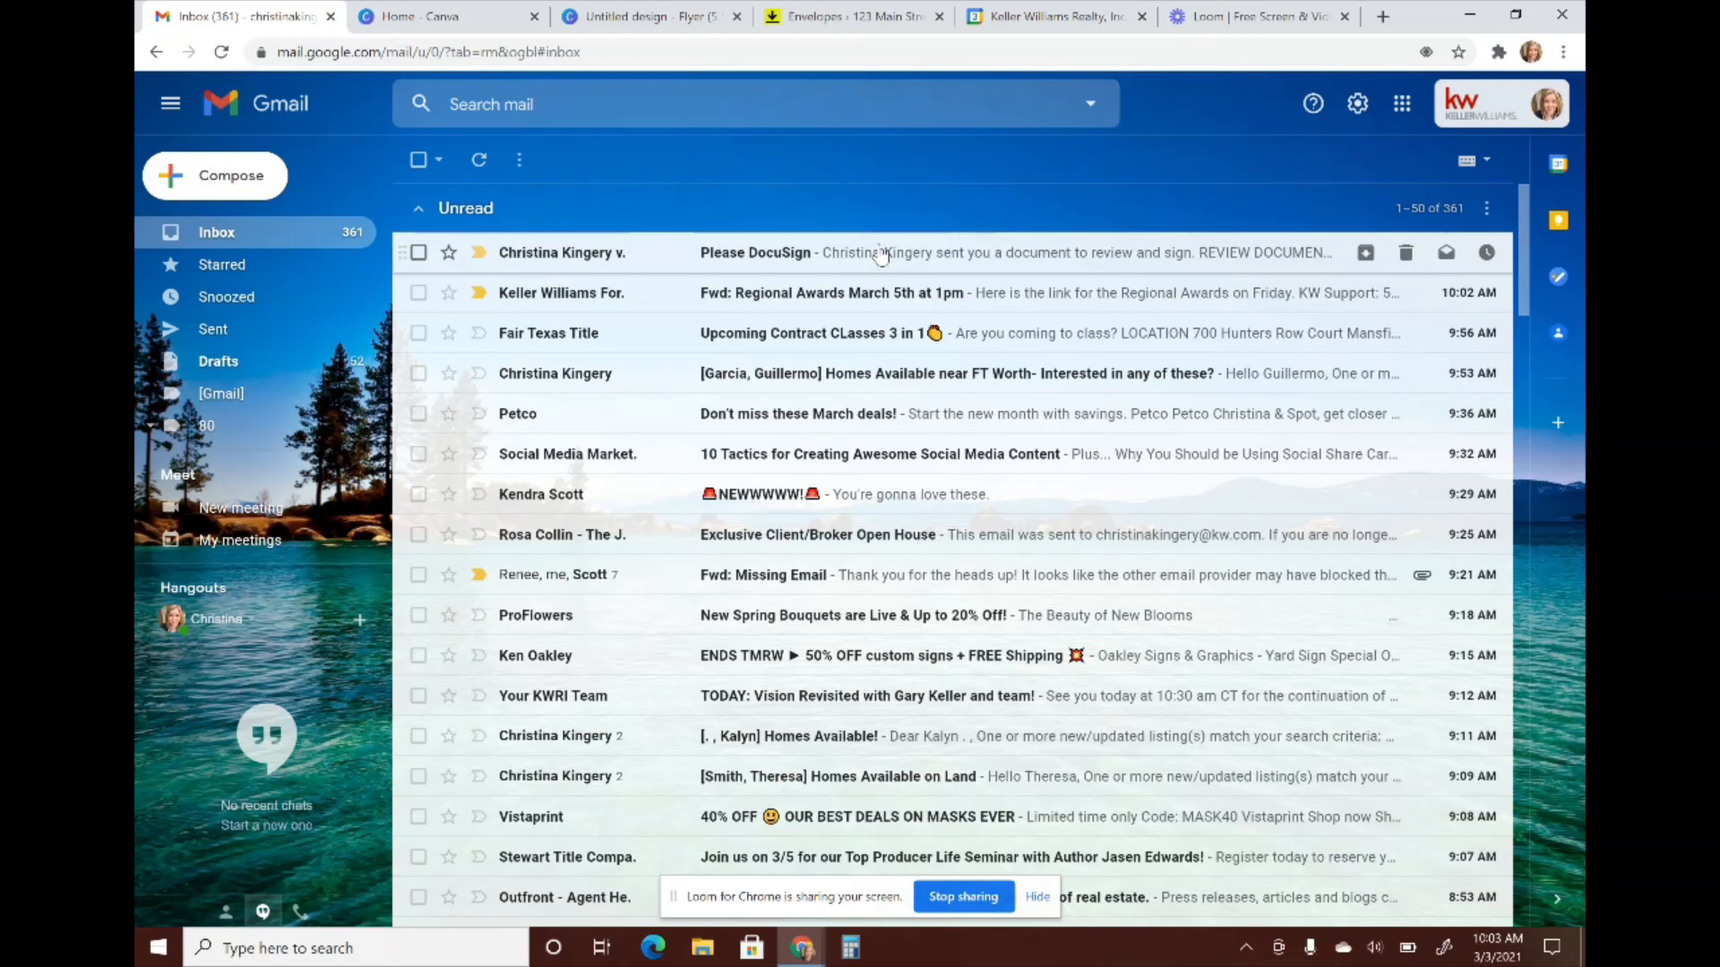
click(856, 13)
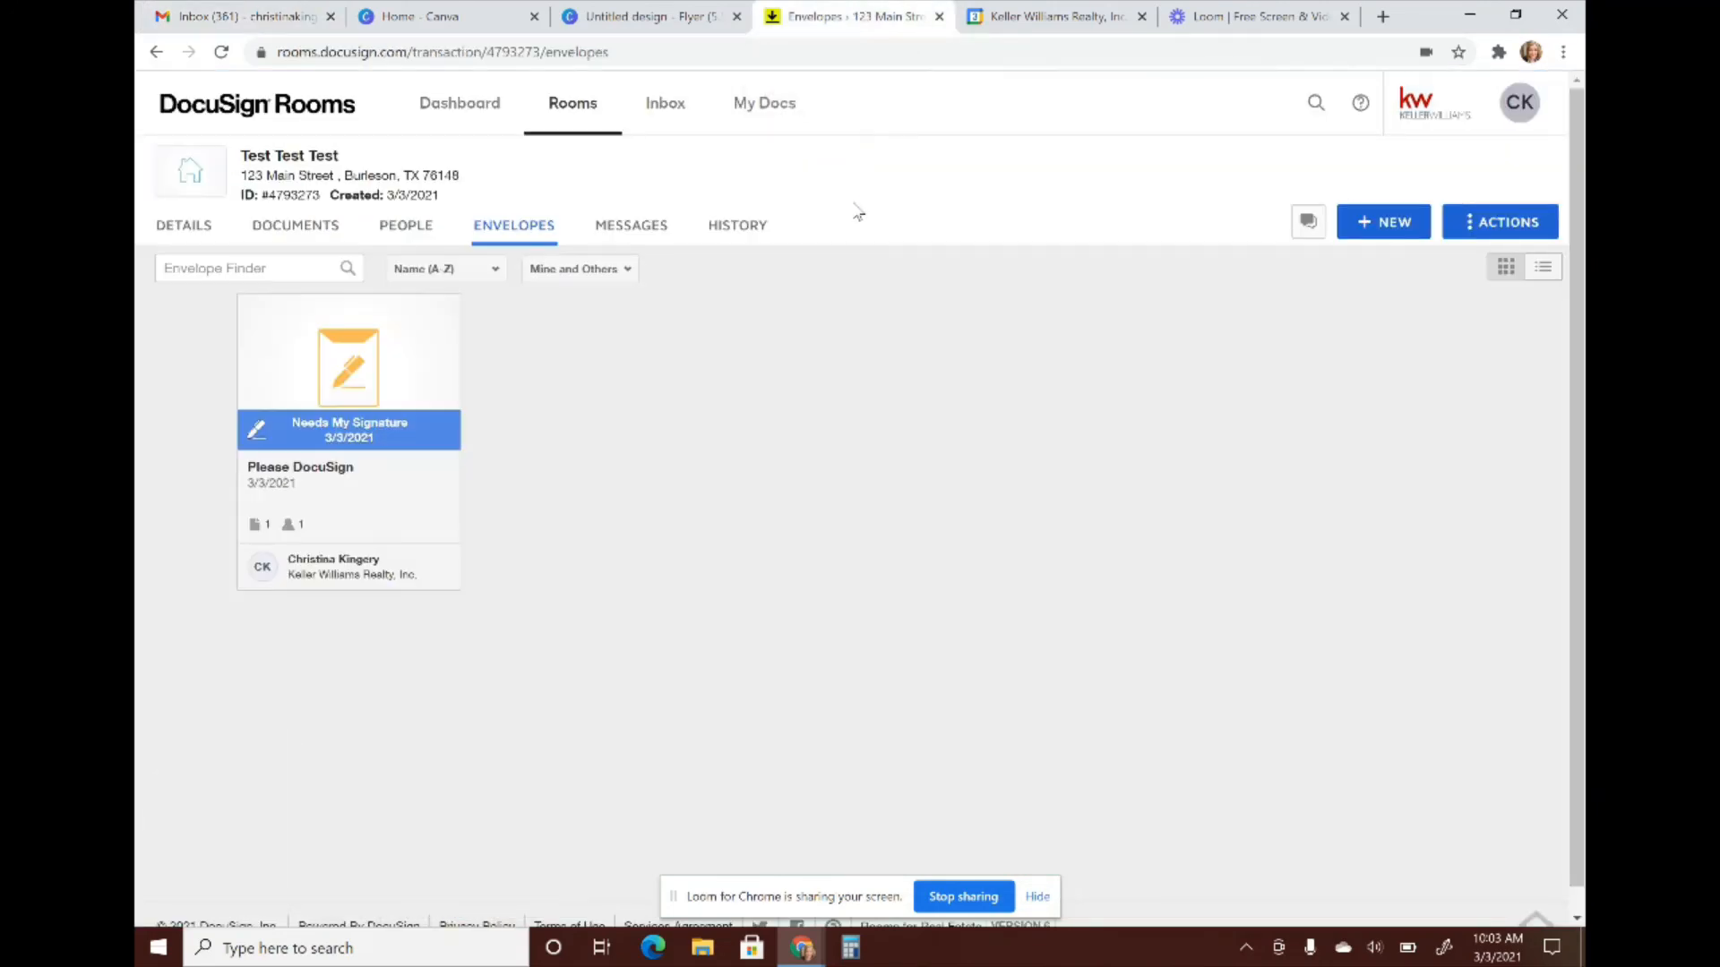